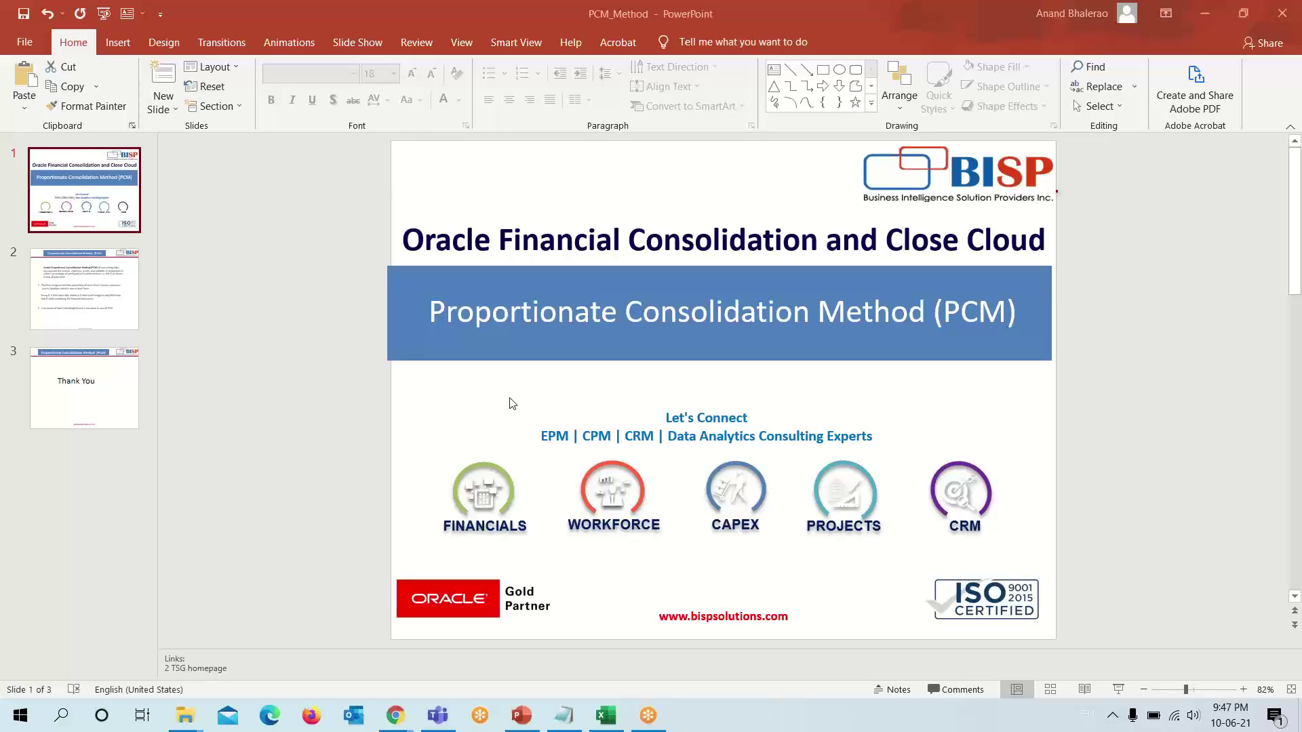
Display slide 2 of PCM_Method, which defines the Proportionate Consolidation Method with a 40% ownership example.
{"action": "left_click", "coordinate": [94, 291]}
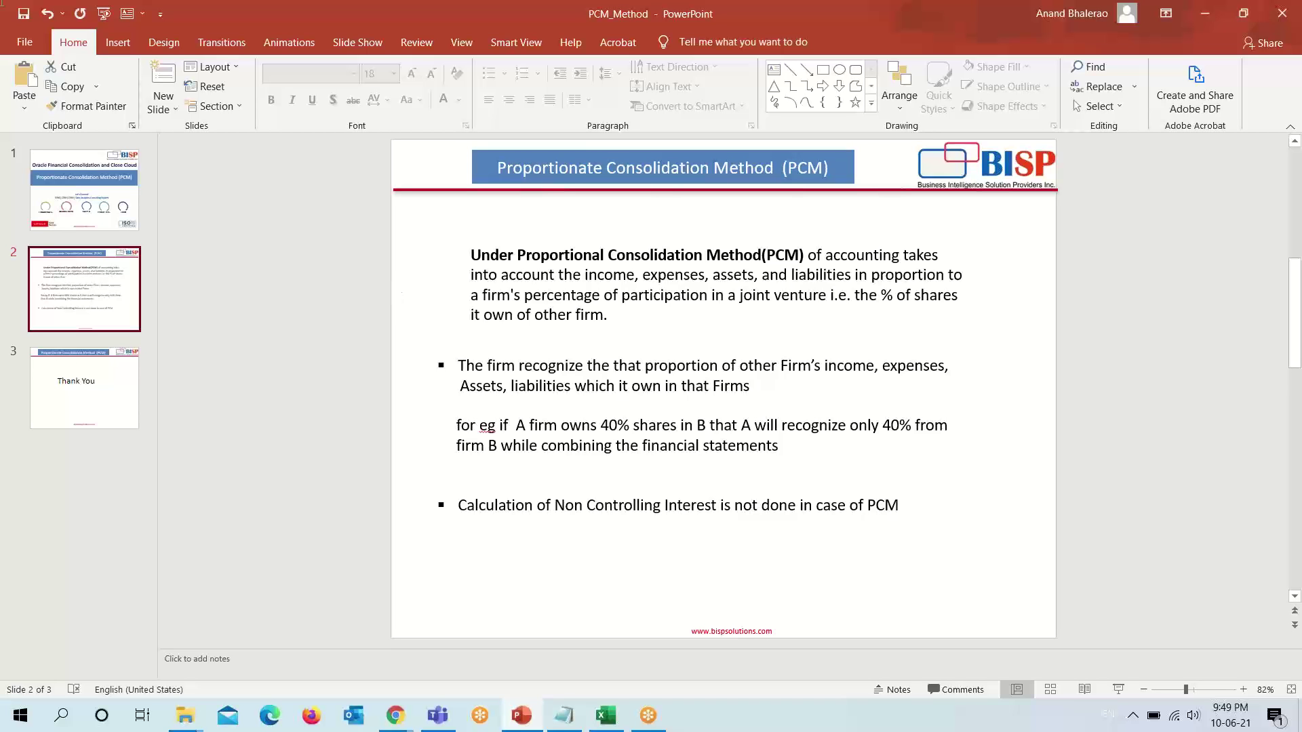
Switch to the PCM_Method workbook and make column B slightly wider.
{"action": "left_click", "coordinate": [605, 719]}
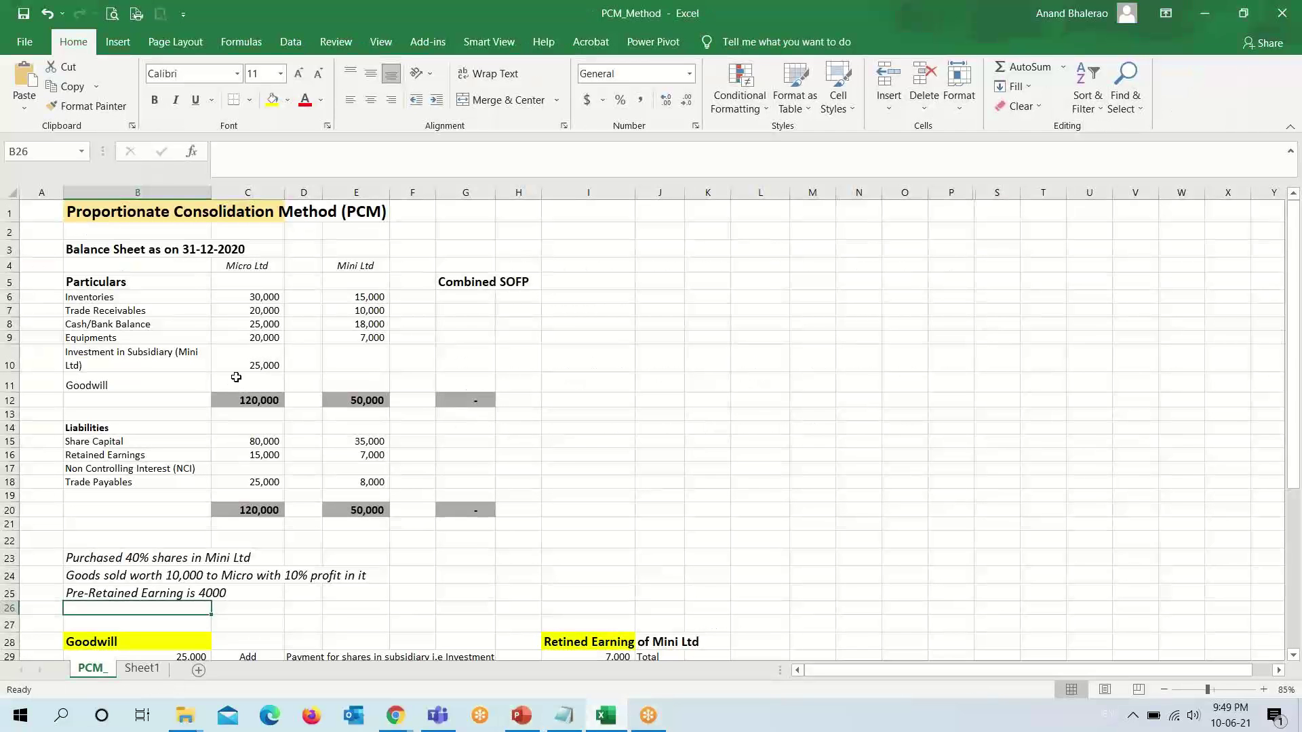
{"action": "left_click", "coordinate": [153, 297]}
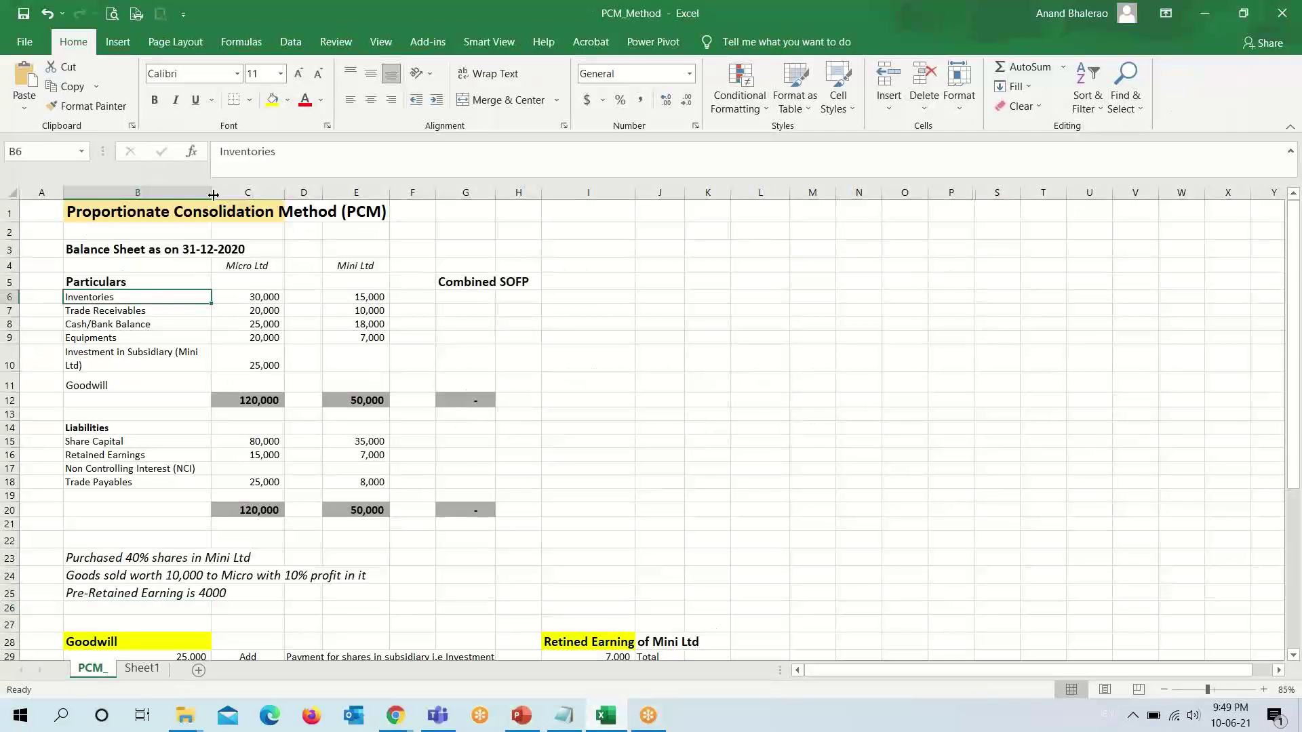
{"action": "left_click_drag", "start_coordinate": [212, 193], "coordinate": [218, 192]}
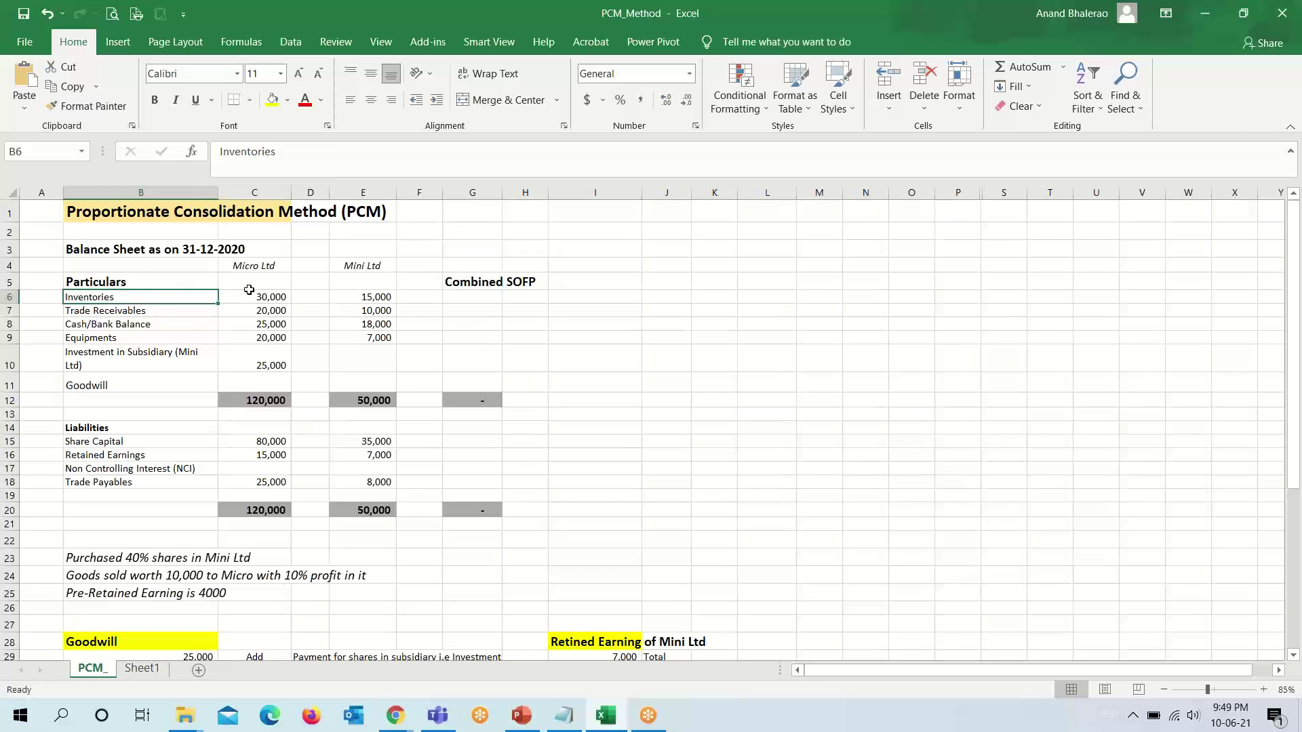
Review the Micro Ltd and Mini Ltd figures, the balance sheet date, and the 40%-purchase and goods-sold notes.
{"action": "left_click_drag", "start_coordinate": [258, 268], "coordinate": [358, 515]}
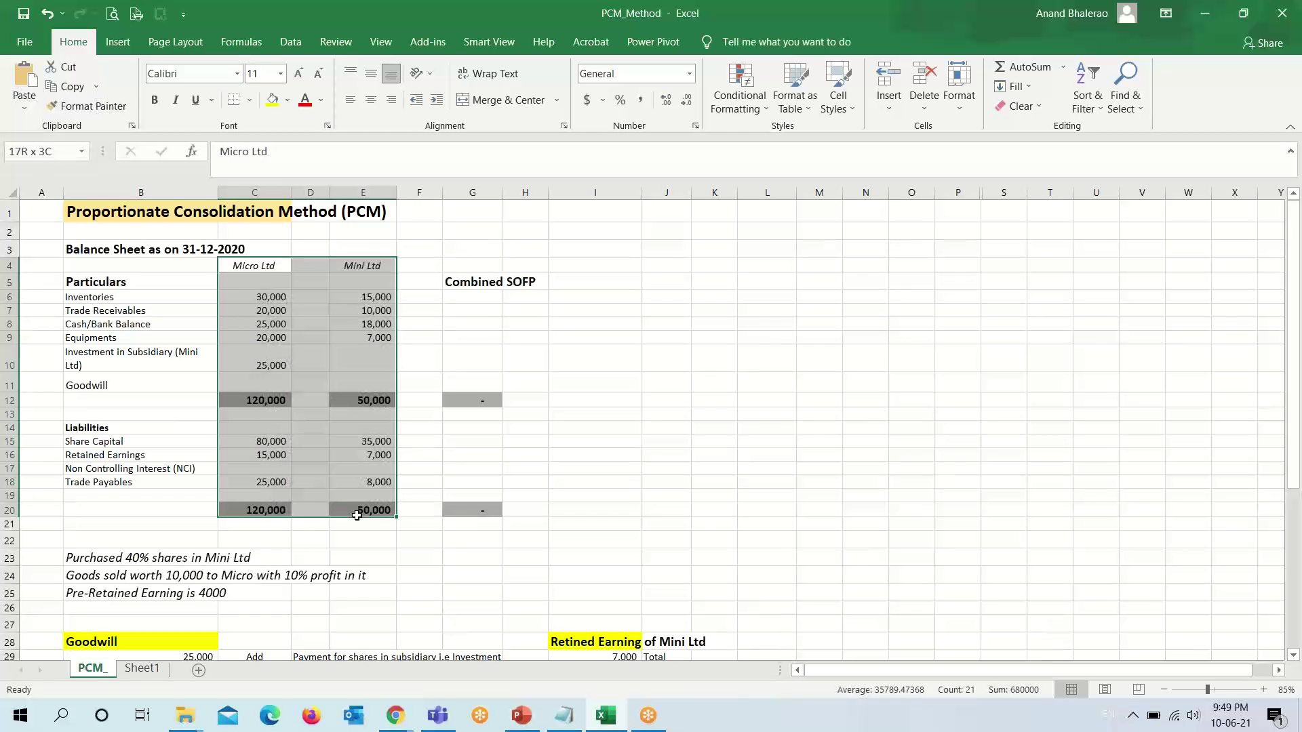
{"action": "left_click", "coordinate": [246, 268]}
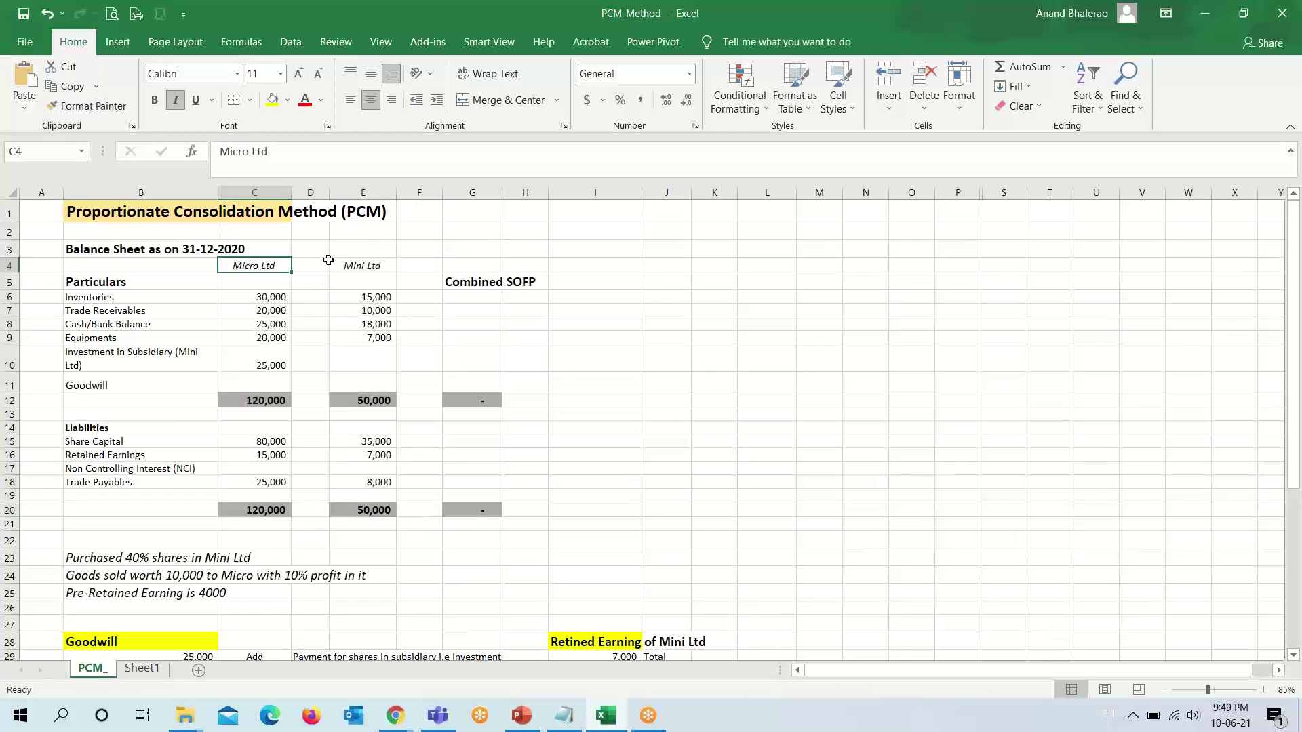
{"action": "left_click", "coordinate": [348, 262]}
{"action": "left_click", "coordinate": [136, 247]}
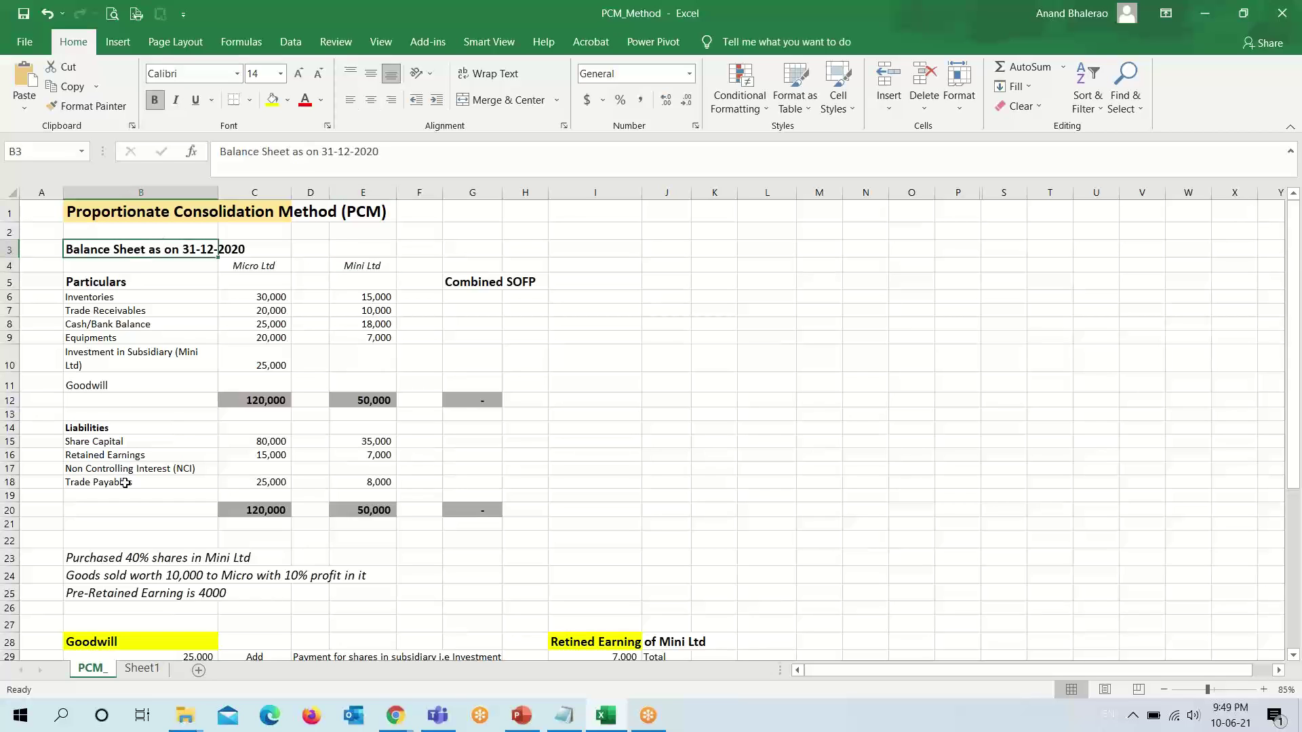
{"action": "left_click", "coordinate": [81, 560]}
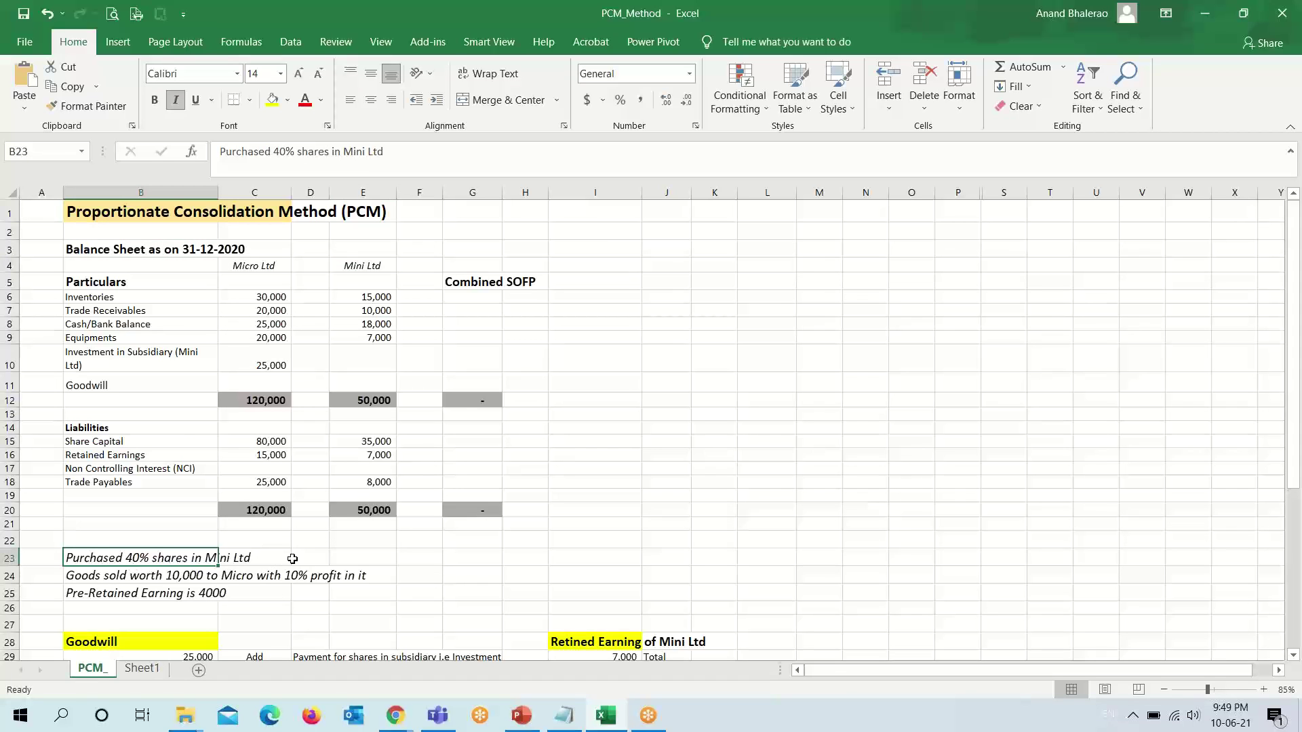
{"action": "left_click", "coordinate": [353, 265]}
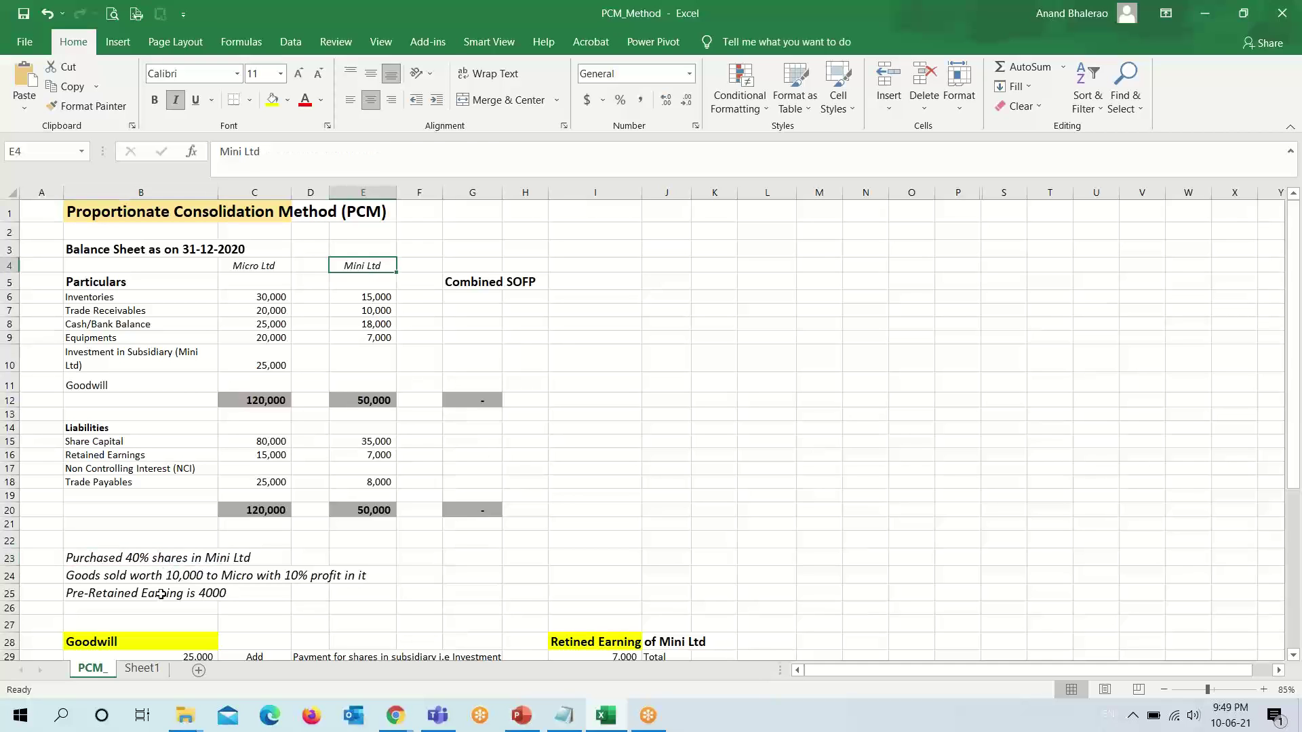
{"action": "left_click", "coordinate": [119, 577]}
{"action": "left_click", "coordinate": [360, 594]}
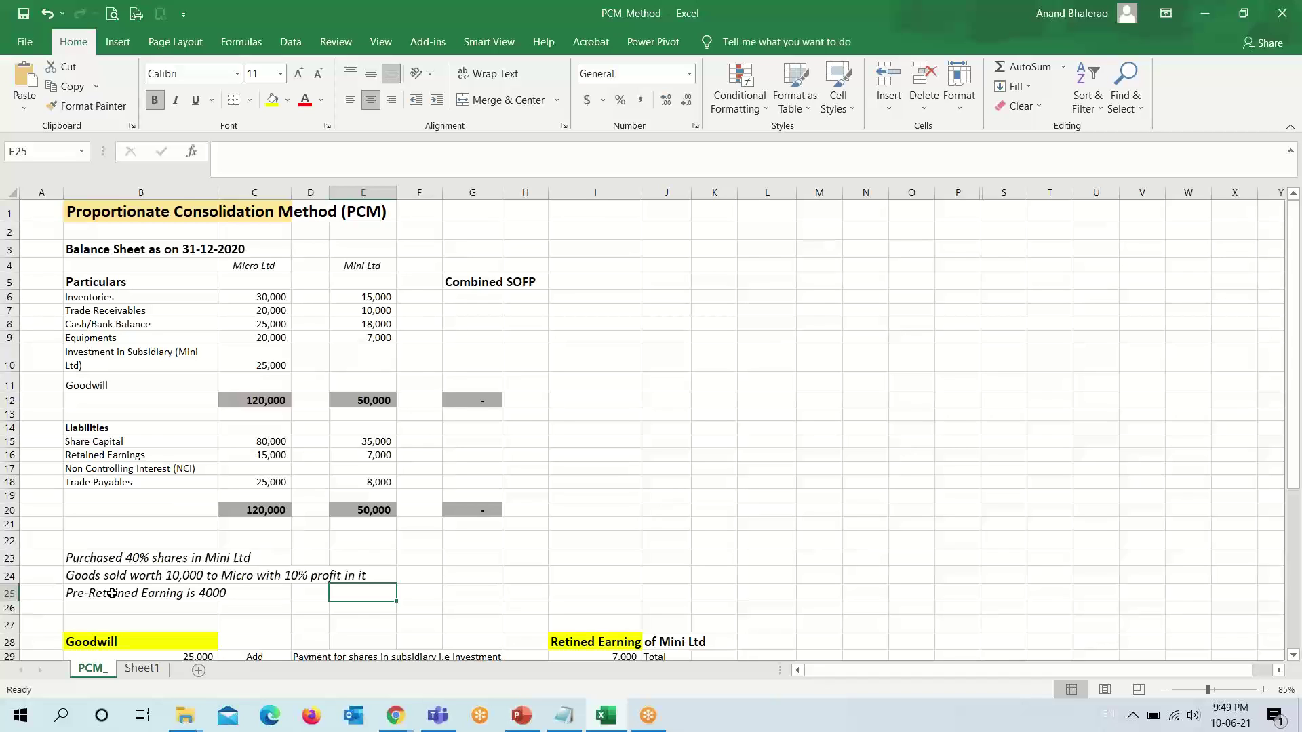
{"action": "left_click", "coordinate": [91, 573]}
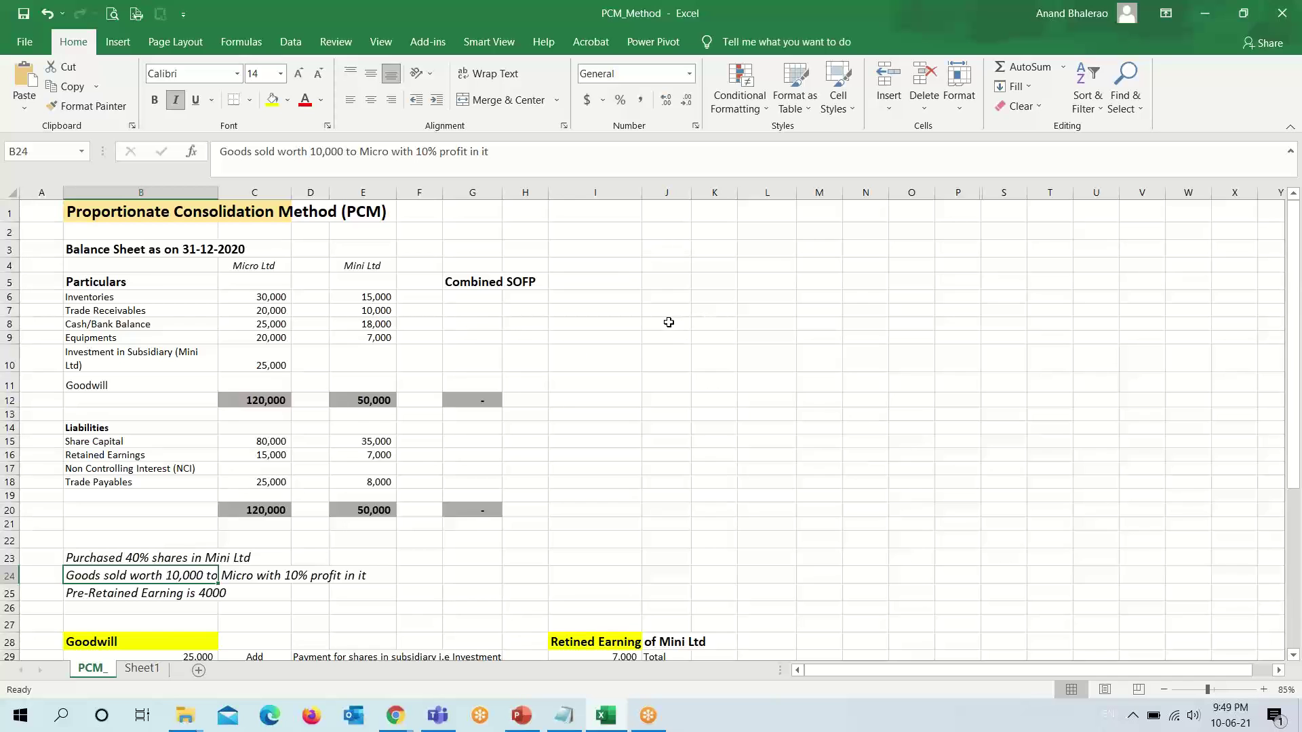
Scroll through the notes to the pre-acquisition retained earnings note.
{"action": "scroll", "coordinate": [668, 322], "scroll_direction": "down", "scroll_amount": 3}
{"action": "scroll", "coordinate": [637, 470], "scroll_direction": "up", "scroll_amount": 3}
{"action": "scroll", "coordinate": [637, 469], "scroll_direction": "down", "scroll_amount": 2}
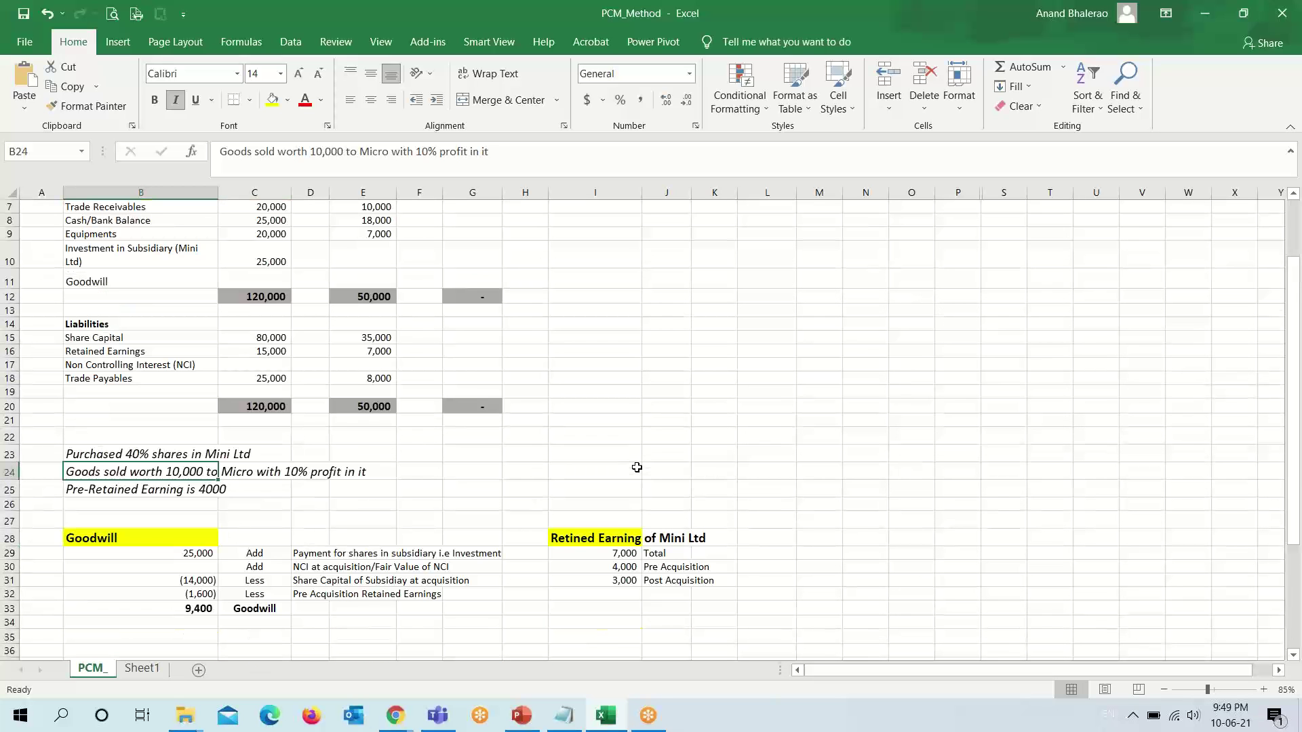
{"action": "scroll", "coordinate": [637, 468], "scroll_direction": "up", "scroll_amount": 2}
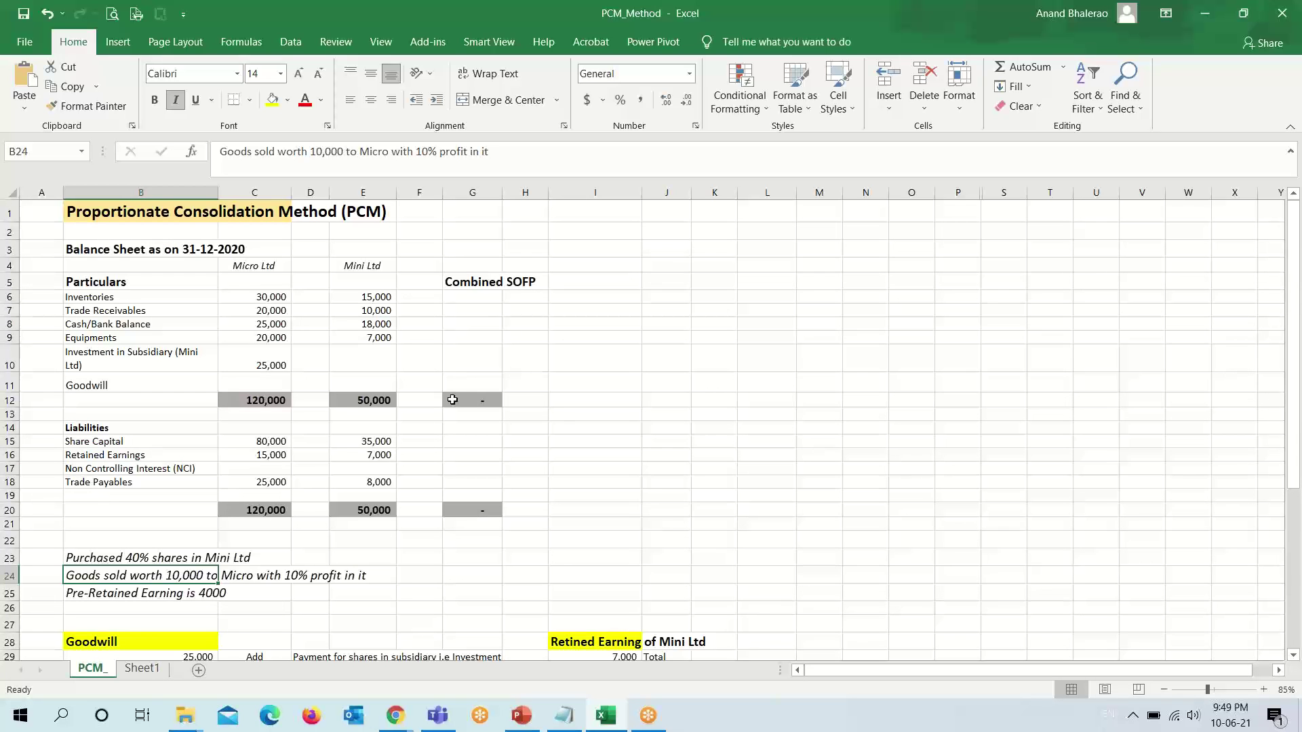
{"action": "scroll", "coordinate": [459, 450], "scroll_direction": "down", "scroll_amount": 3}
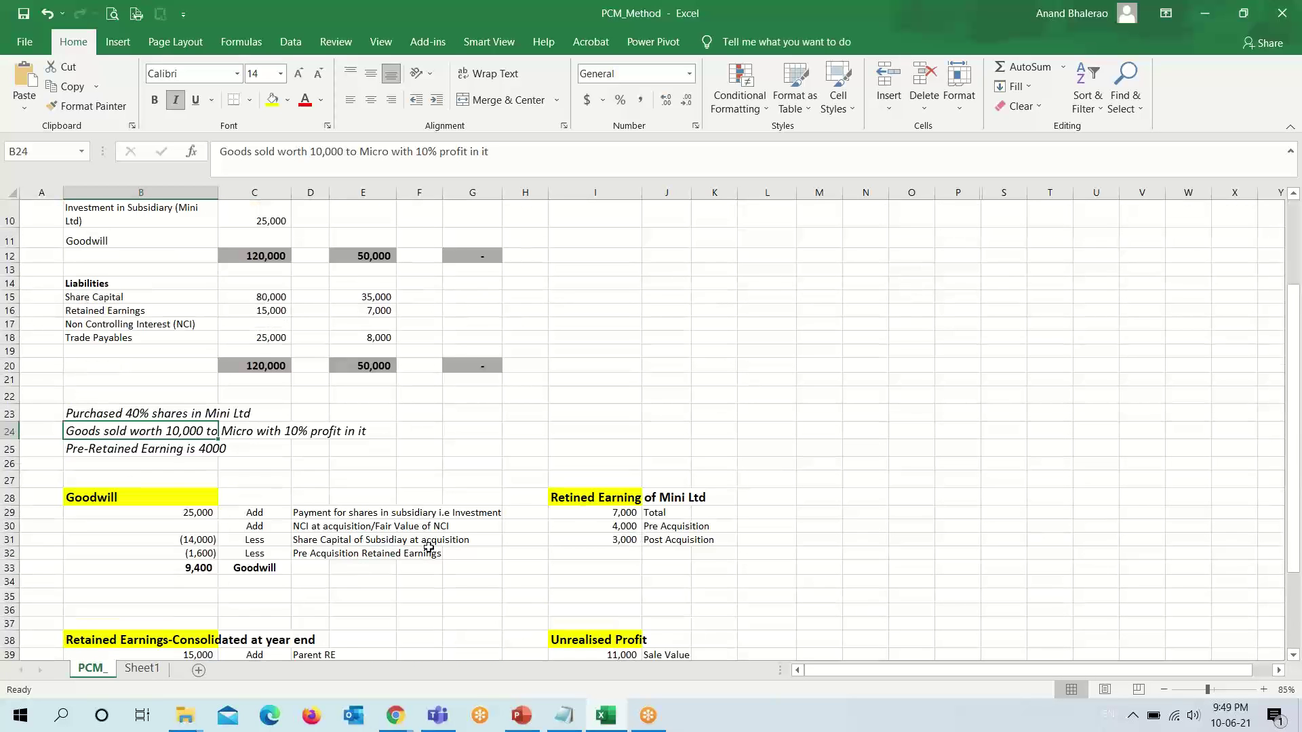
{"action": "scroll", "coordinate": [428, 547], "scroll_direction": "down", "scroll_amount": 4}
{"action": "scroll", "coordinate": [426, 547], "scroll_direction": "up", "scroll_amount": 6}
{"action": "left_click", "coordinate": [94, 535]}
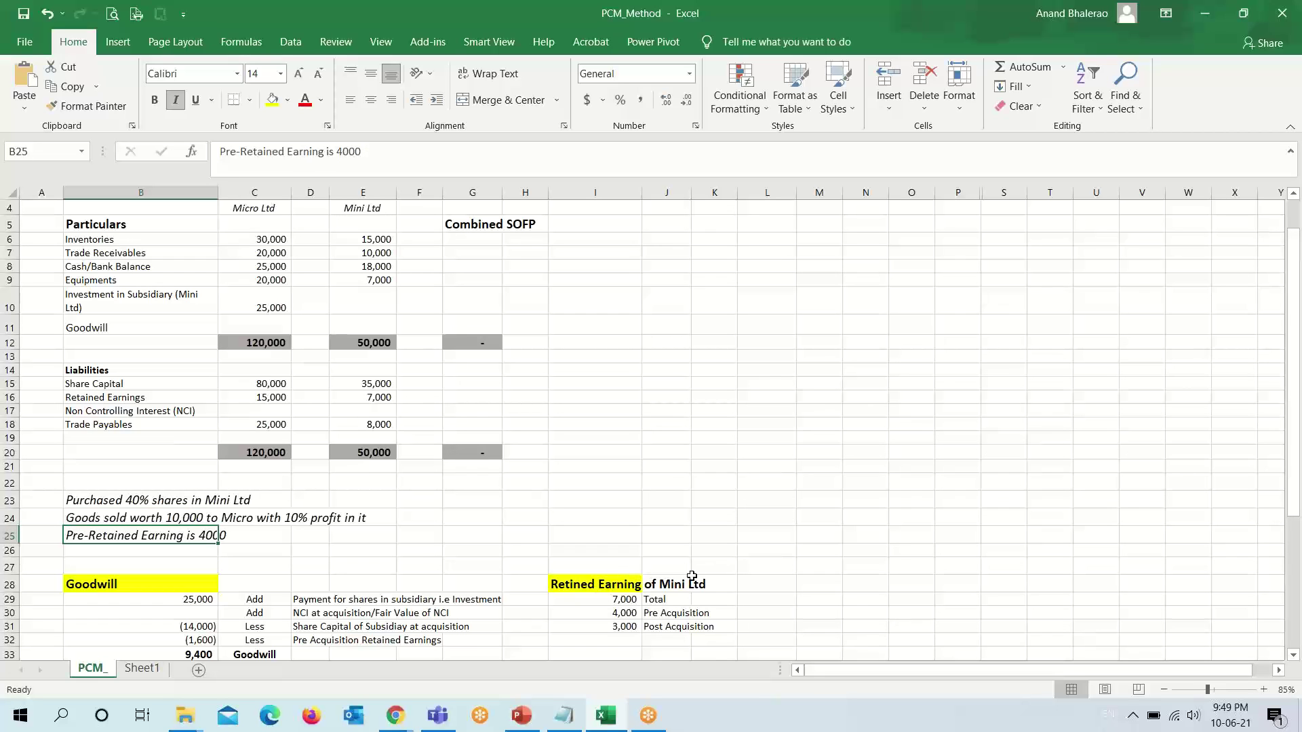
{"action": "left_click", "coordinate": [557, 581]}
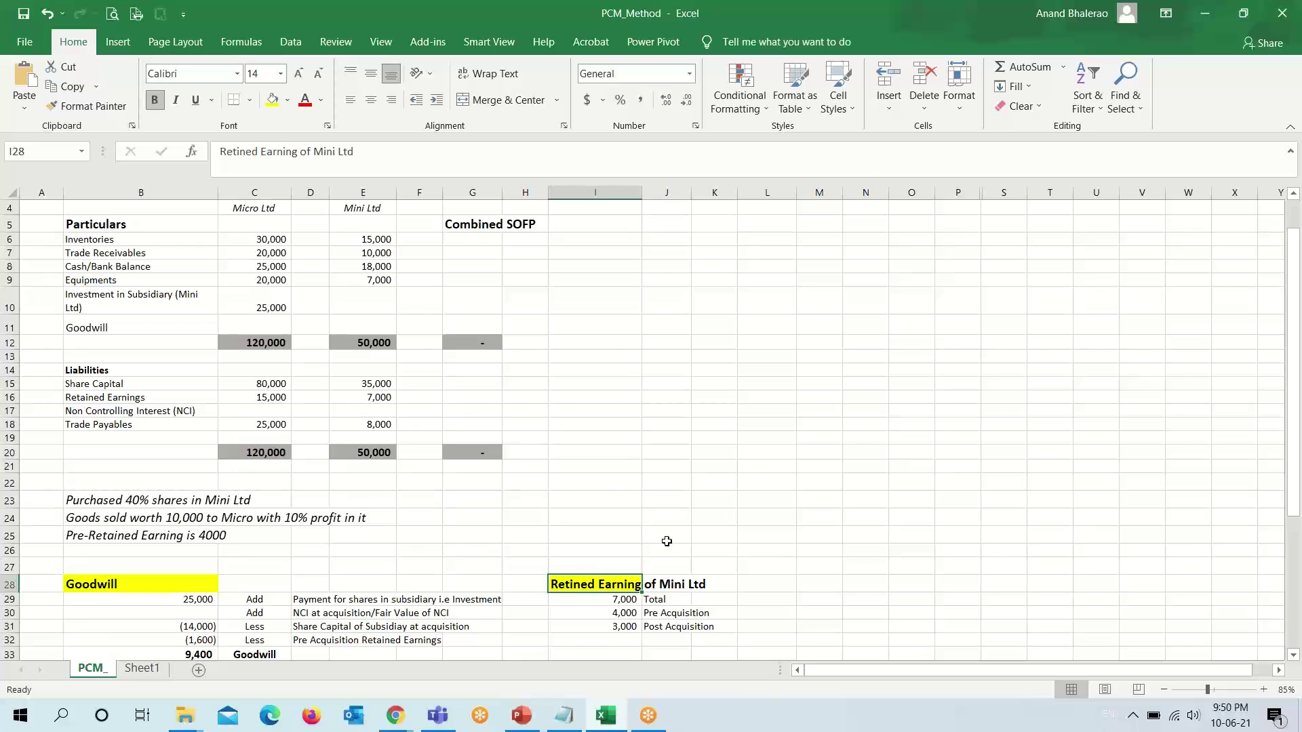
{"action": "left_click", "coordinate": [615, 600]}
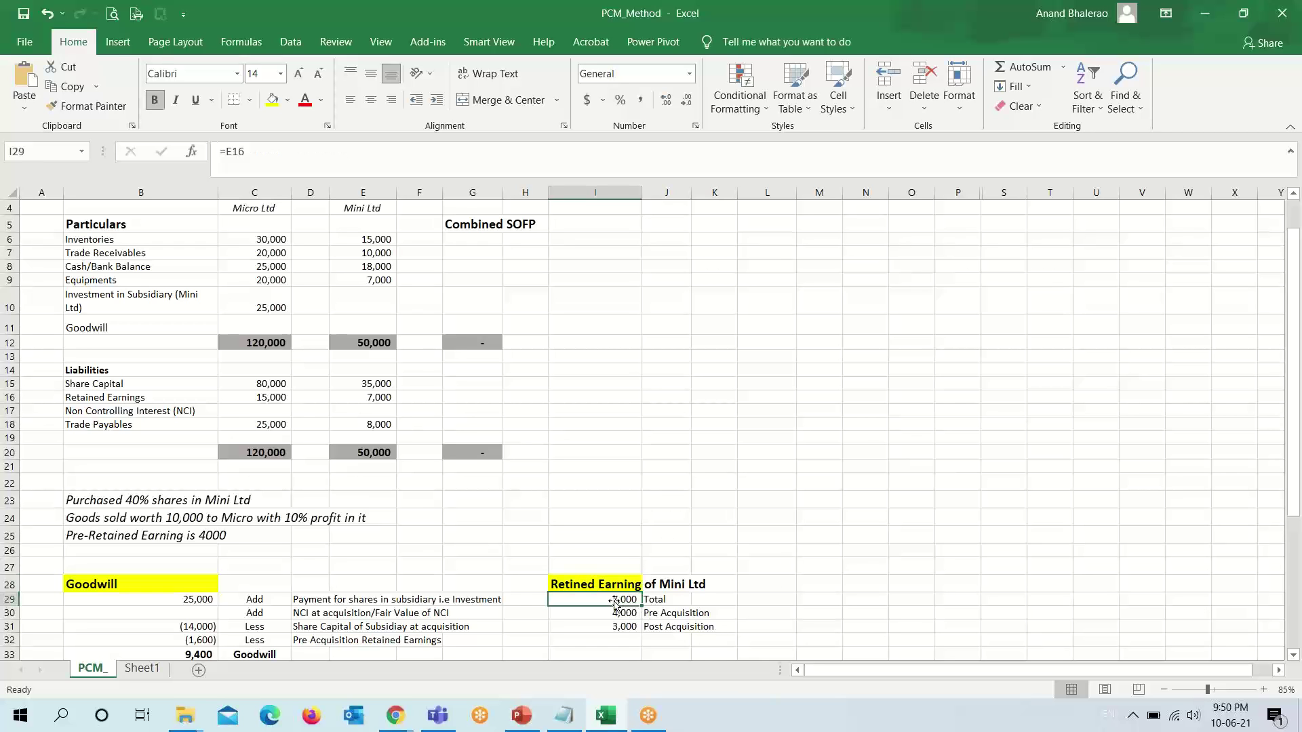
{"action": "key", "text": "F2"}
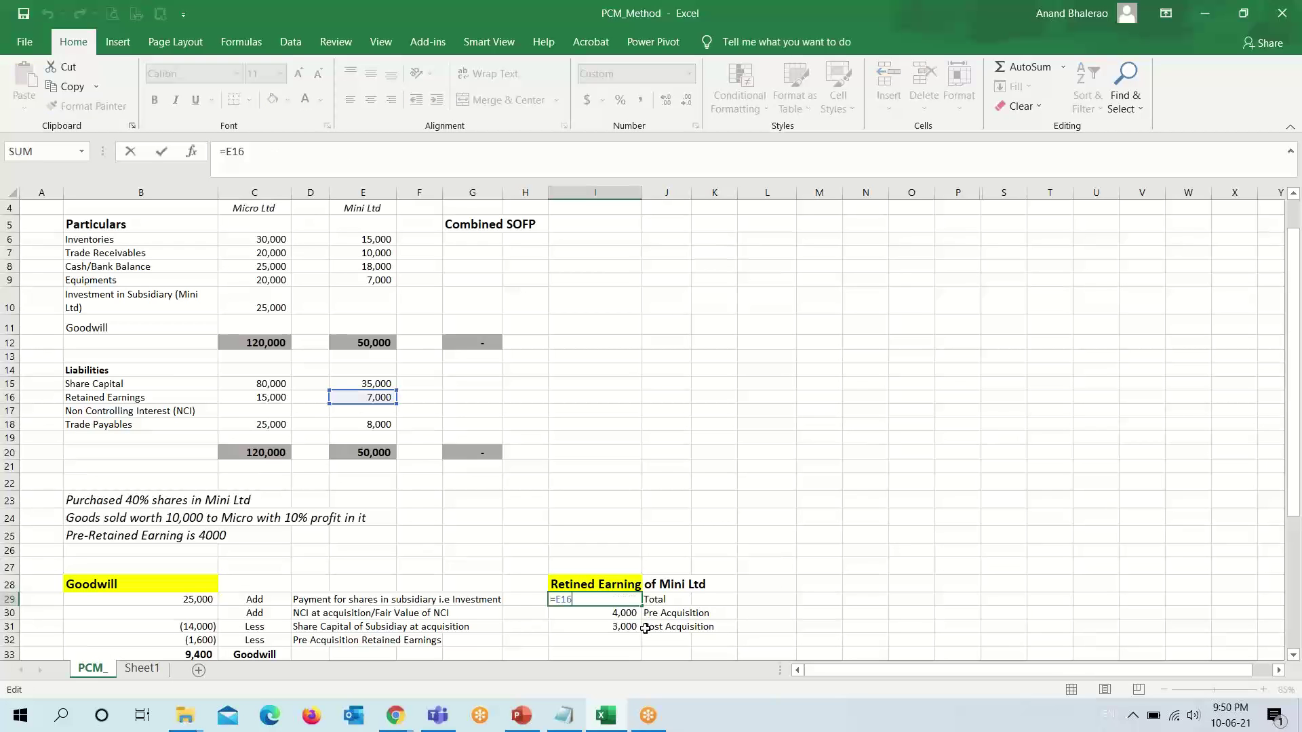
{"action": "scroll", "coordinate": [657, 470], "scroll_direction": "up", "scroll_amount": 1}
{"action": "scroll", "coordinate": [734, 510], "scroll_direction": "down", "scroll_amount": 2}
{"action": "key", "text": "Return"}
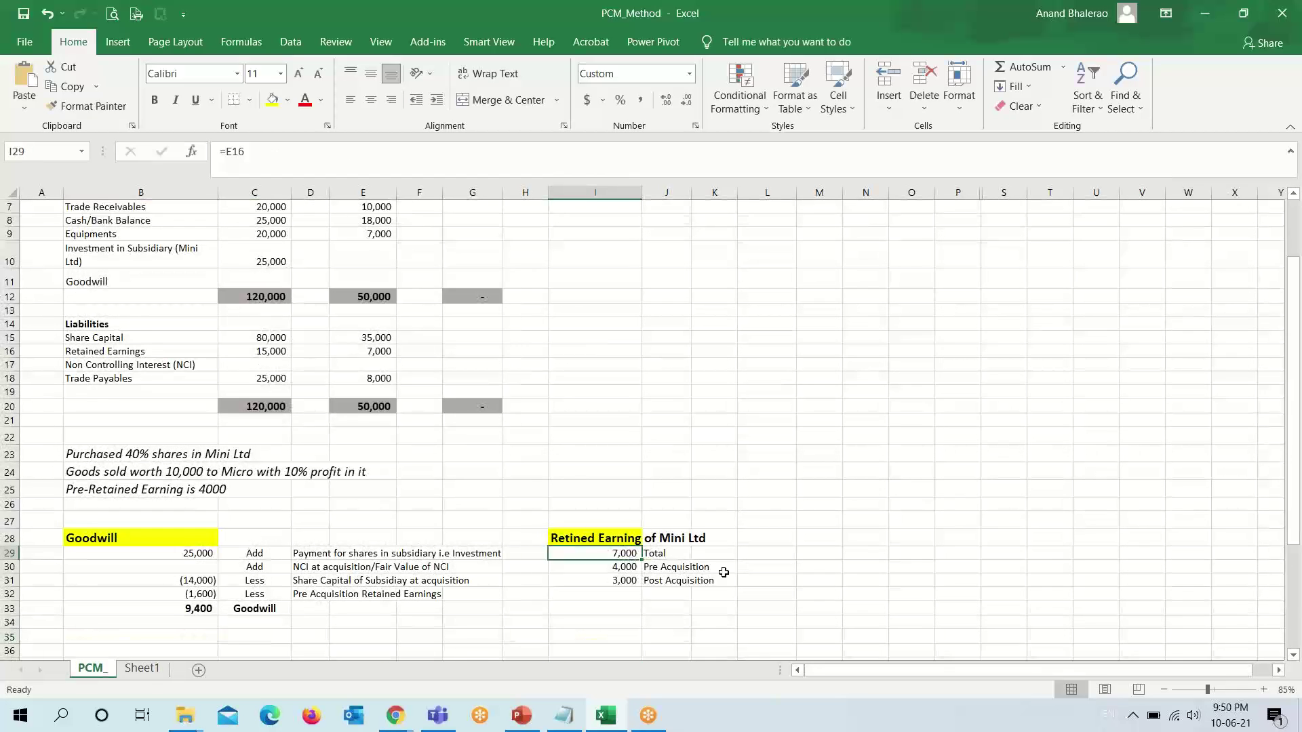
{"action": "key", "text": "F2"}
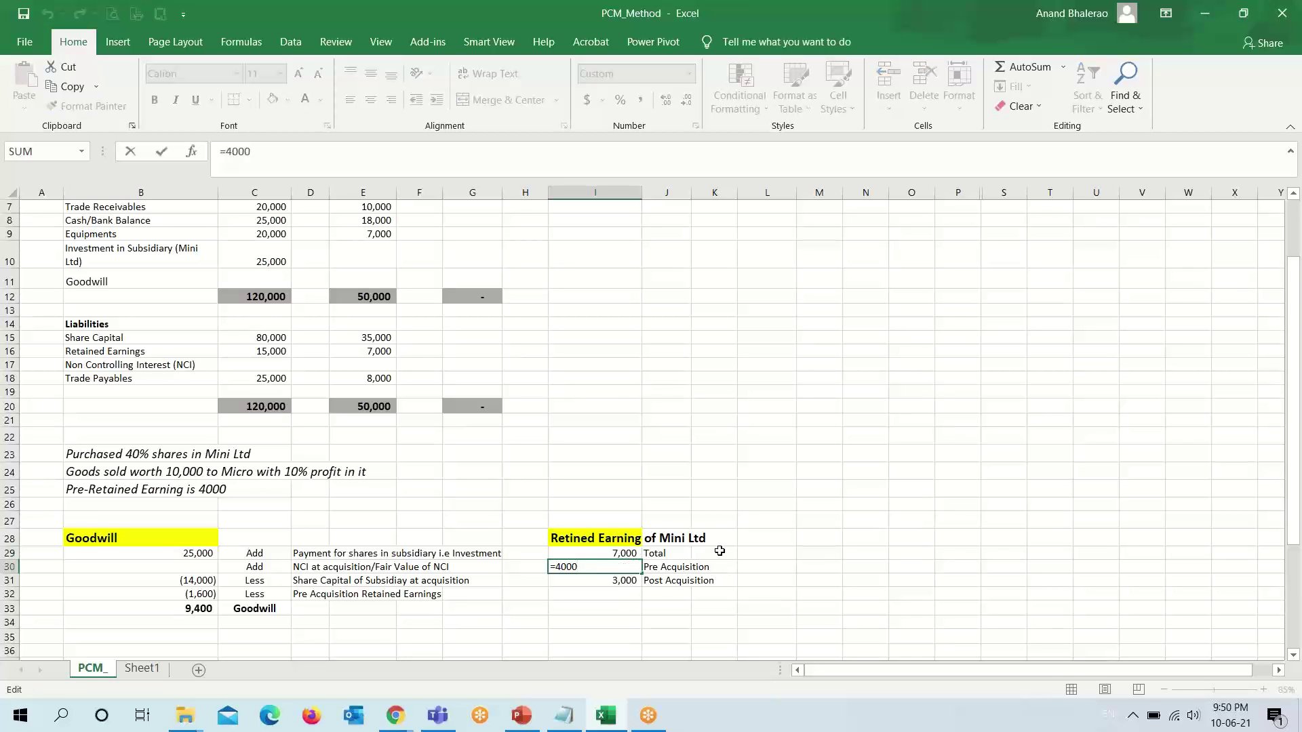
{"action": "key", "text": "Return"}
{"action": "key", "text": "F2"}
{"action": "key", "text": "Escape"}
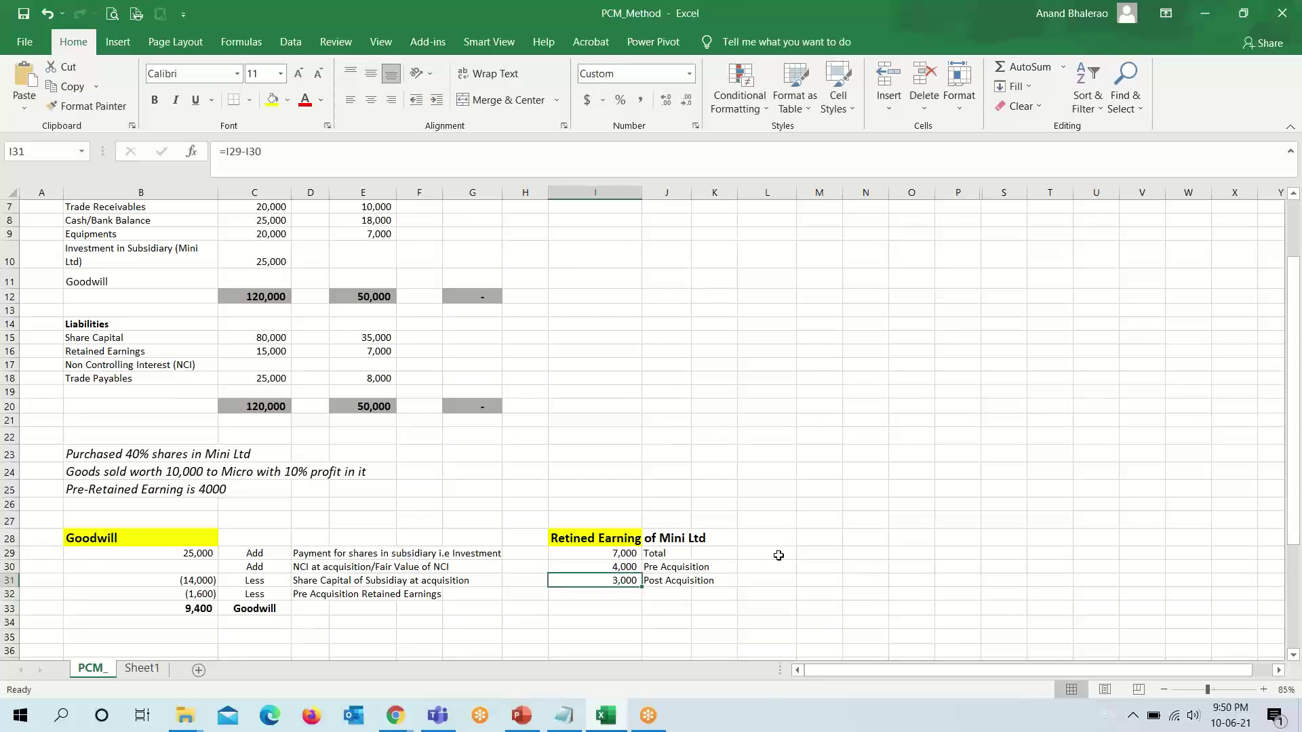
{"action": "key", "text": "F2"}
{"action": "key", "text": "Escape"}
Review the investment formula and the NCI at acquisition line in the goodwill working.
{"action": "left_click", "coordinate": [169, 561]}
{"action": "key", "text": "F2"}
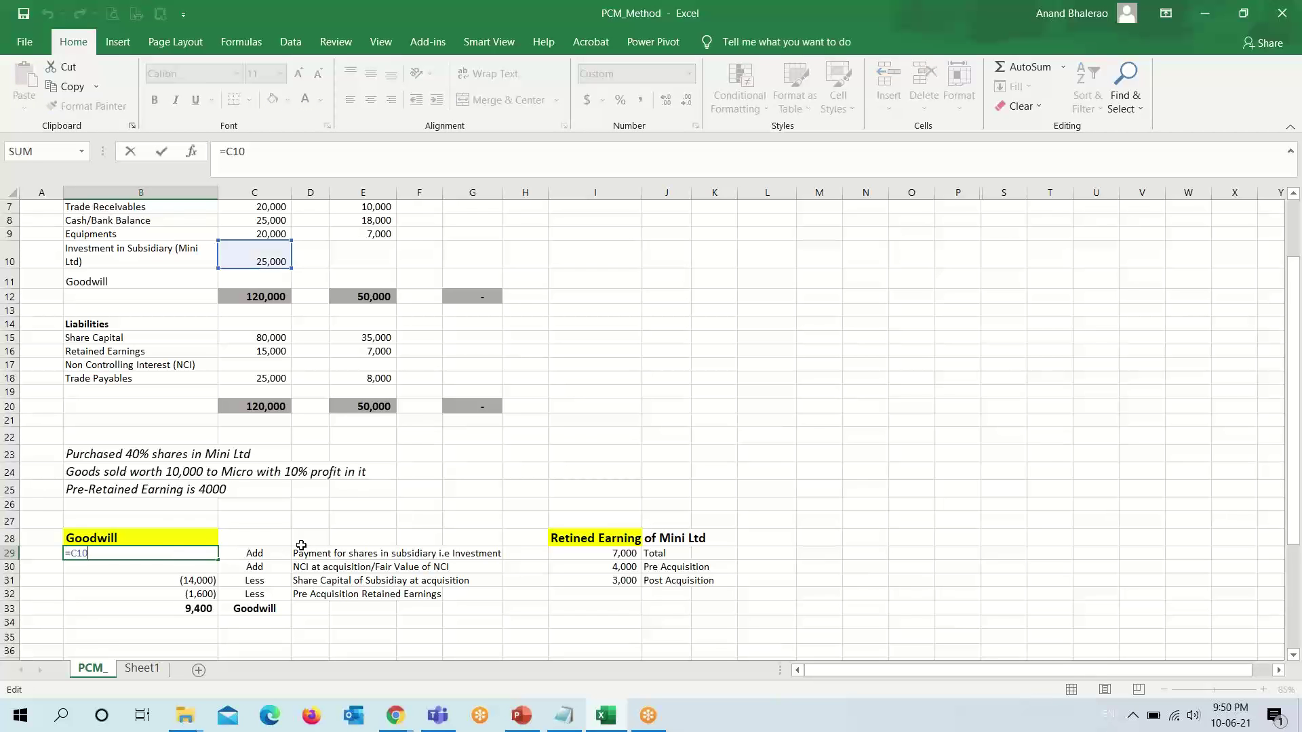
{"action": "scroll", "coordinate": [301, 546], "scroll_direction": "up", "scroll_amount": 2}
{"action": "scroll", "coordinate": [302, 546], "scroll_direction": "down", "scroll_amount": 3}
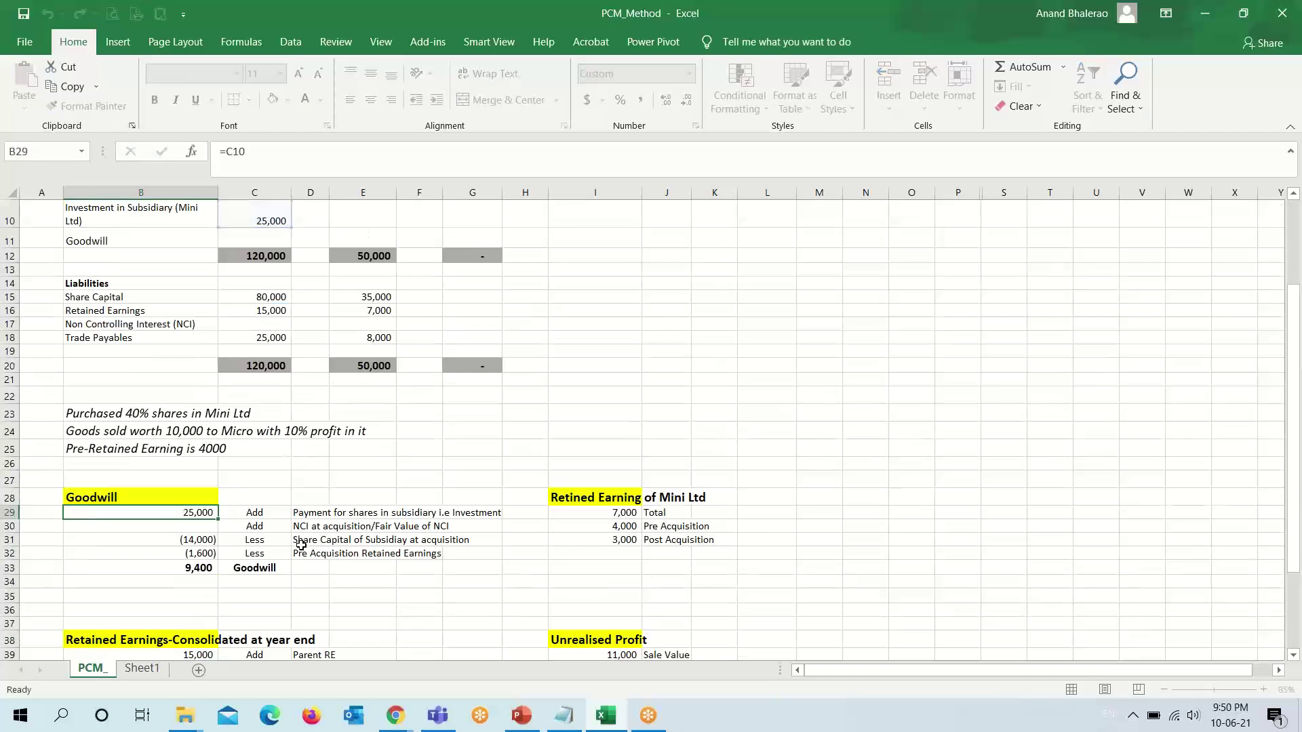
{"action": "key", "text": "Escape"}
{"action": "key", "text": "F2"}
{"action": "scroll", "coordinate": [301, 545], "scroll_direction": "up", "scroll_amount": 3}
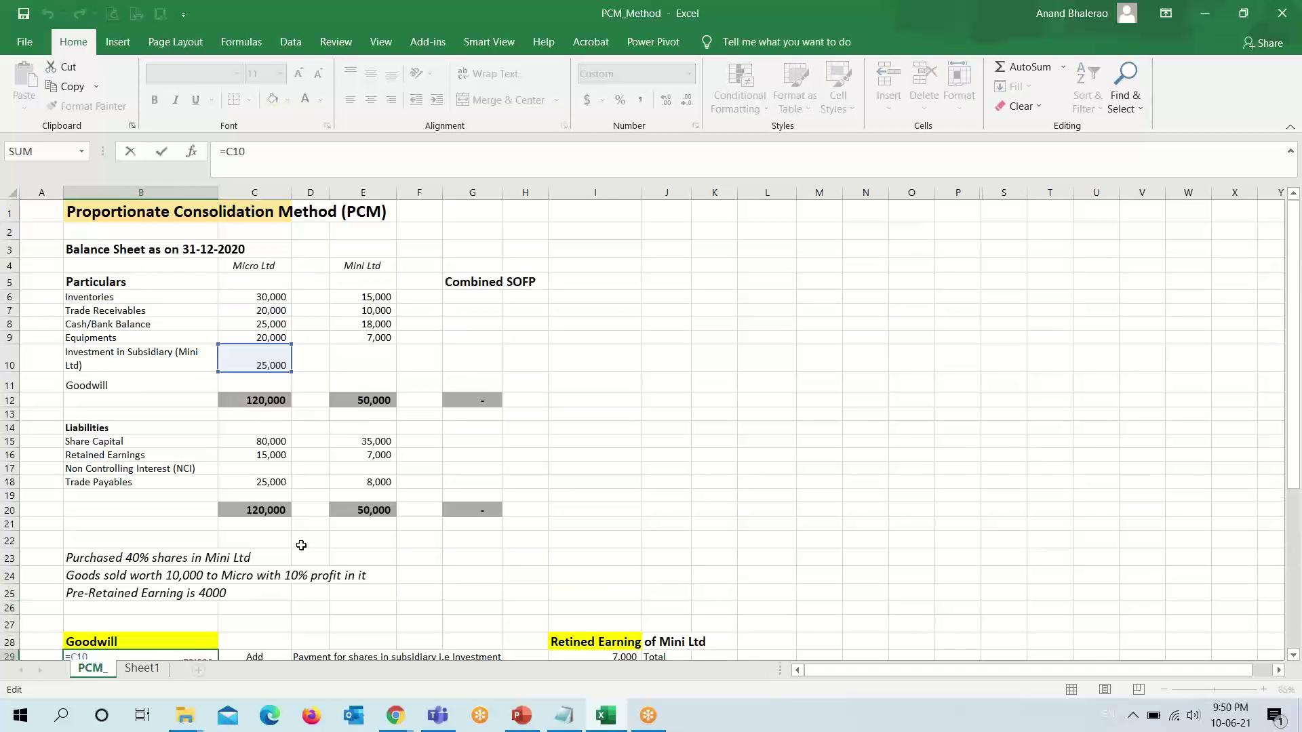
{"action": "key", "text": "Escape"}
{"action": "scroll", "coordinate": [301, 546], "scroll_direction": "down", "scroll_amount": 3}
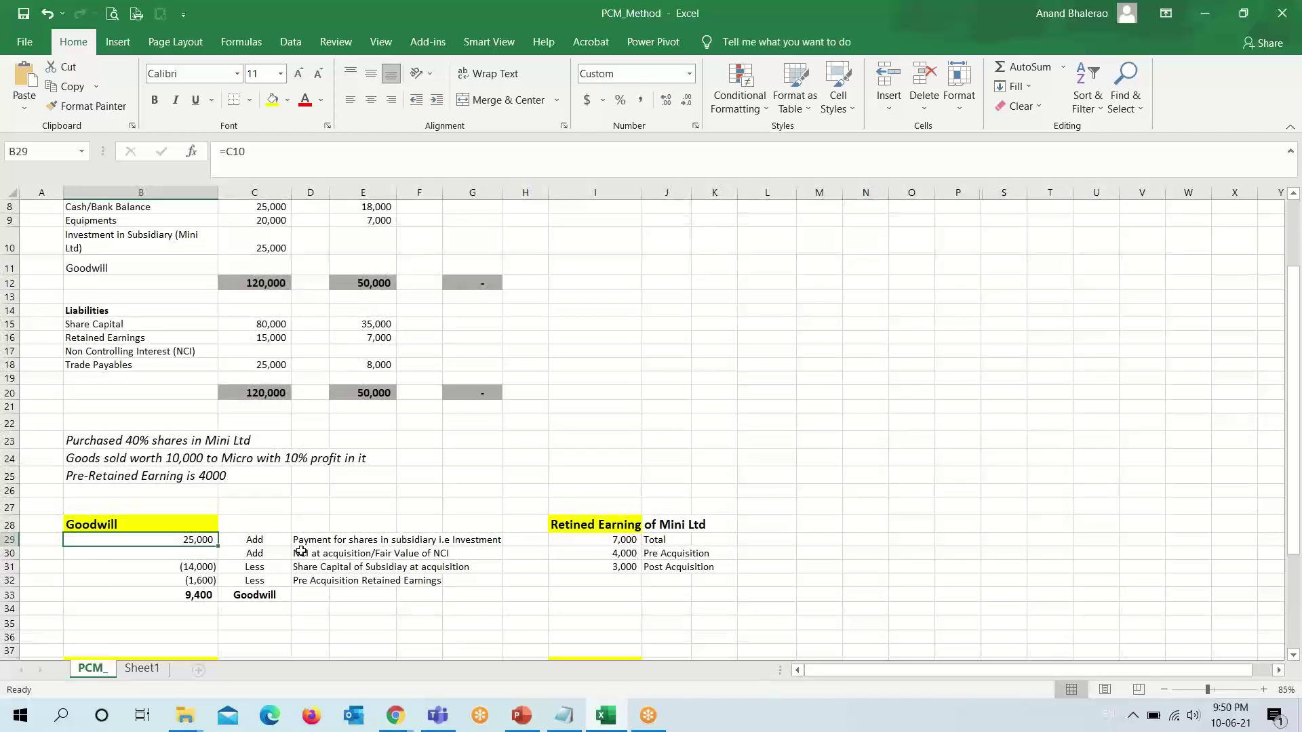
{"action": "left_click", "coordinate": [301, 551]}
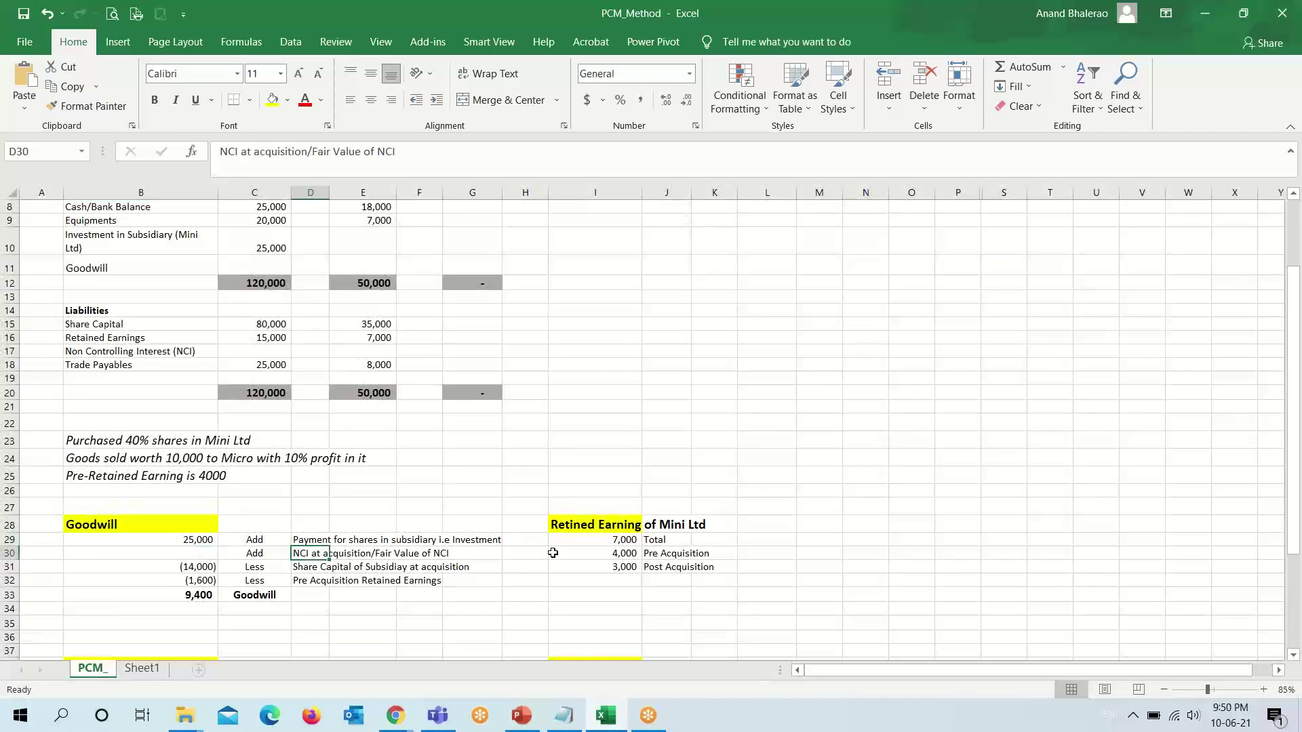
{"action": "scroll", "coordinate": [319, 553], "scroll_direction": "up", "scroll_amount": 3}
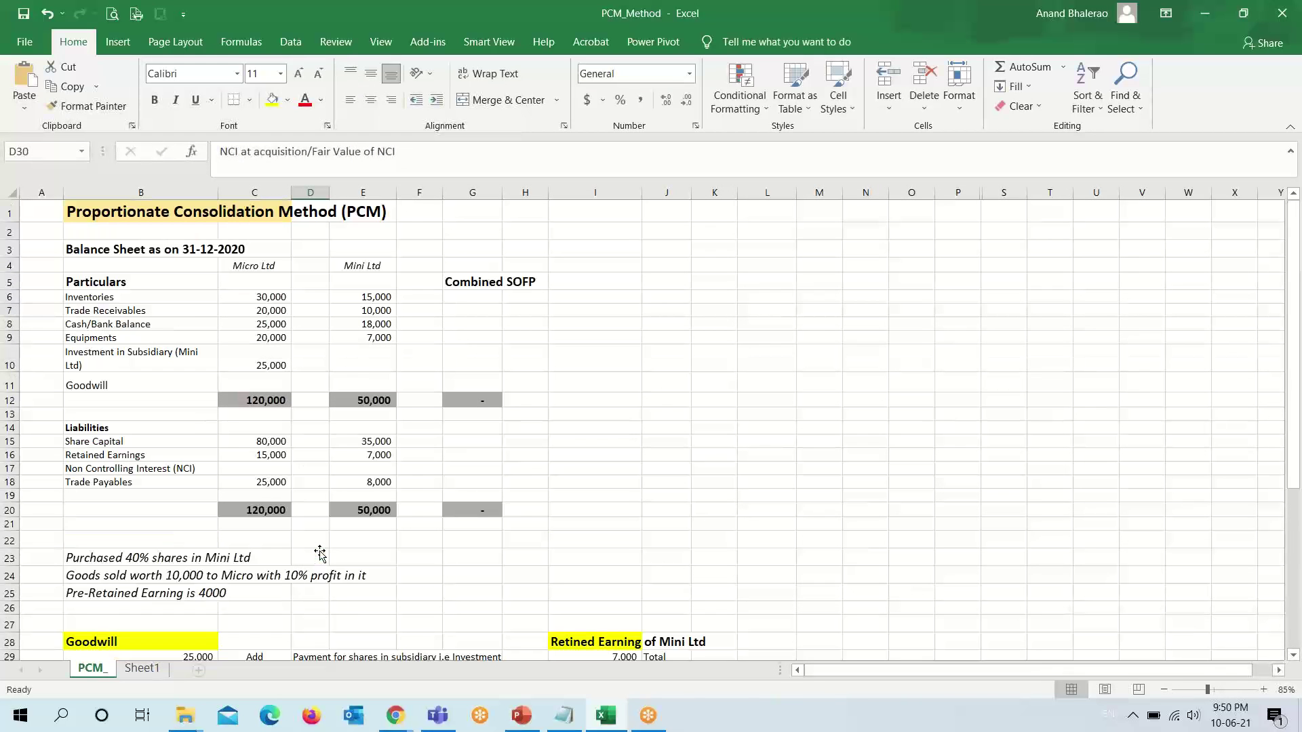
{"action": "left_click", "coordinate": [76, 214]}
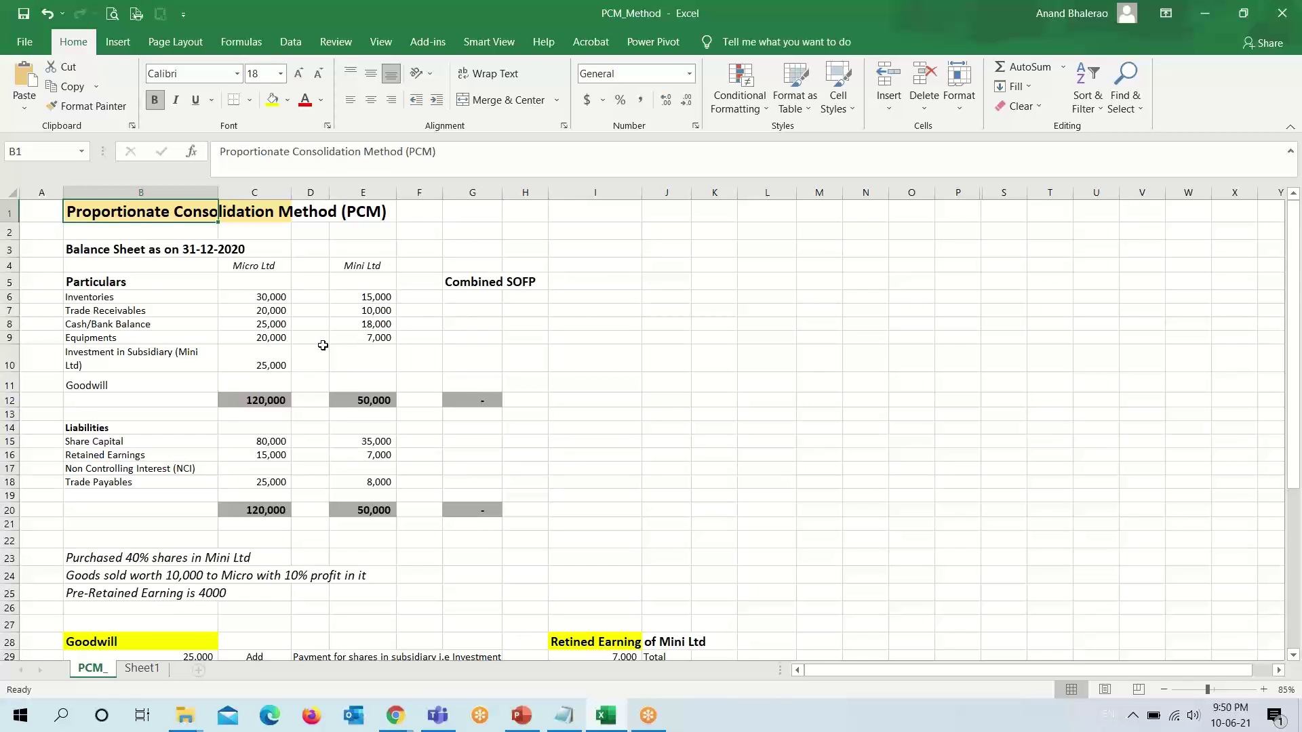
{"action": "scroll", "coordinate": [323, 346], "scroll_direction": "down", "scroll_amount": 1}
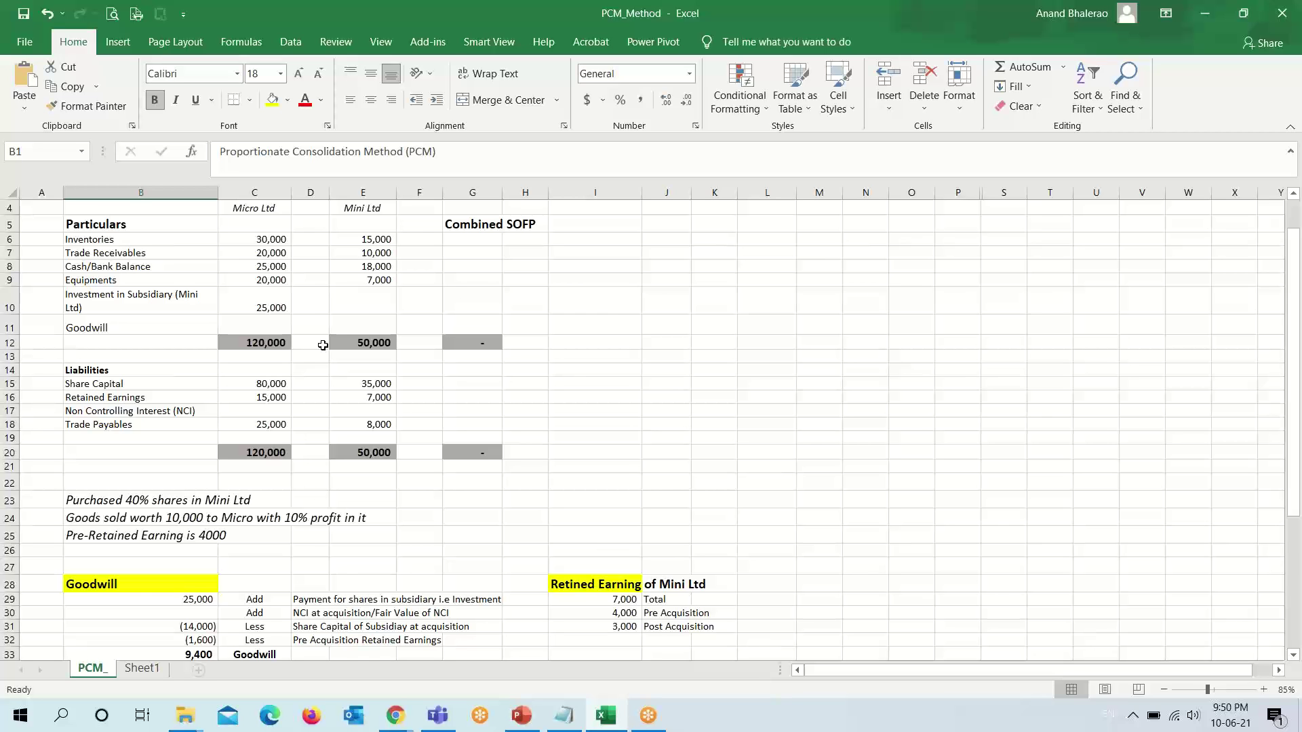
{"action": "scroll", "coordinate": [323, 346], "scroll_direction": "up", "scroll_amount": 1}
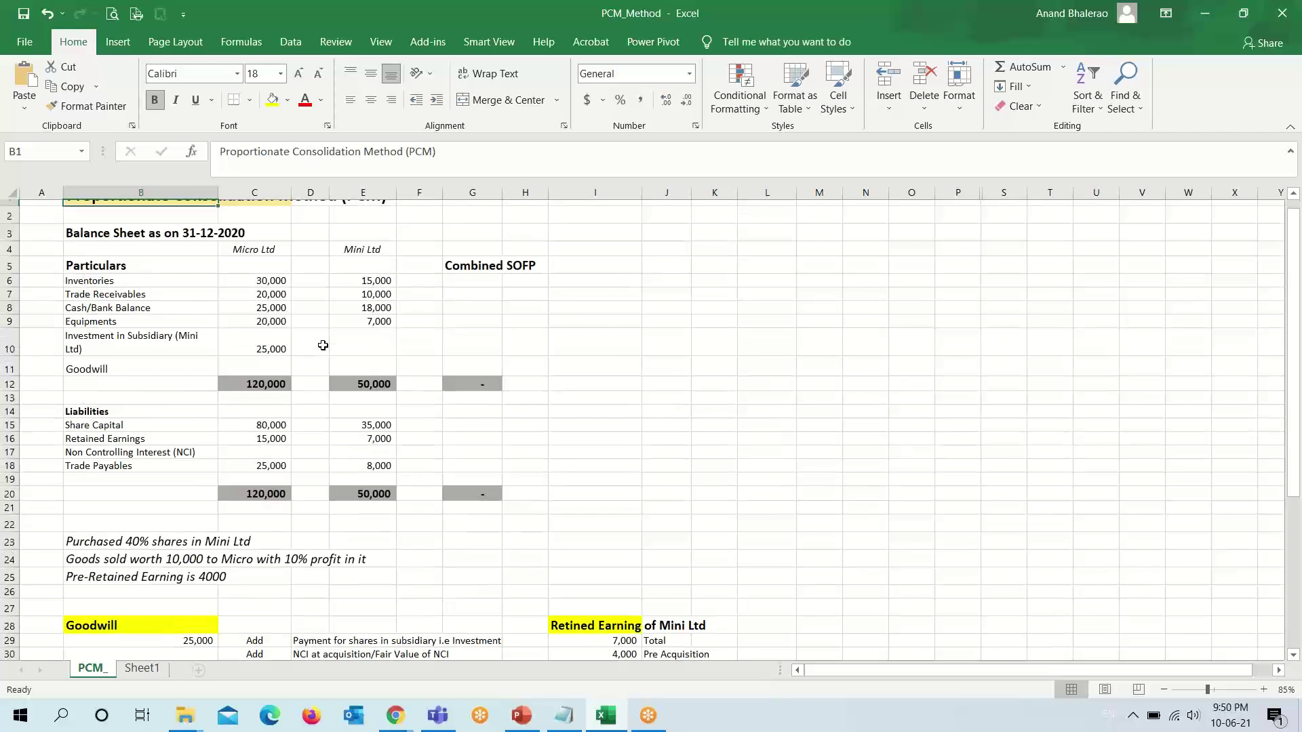
{"action": "scroll", "coordinate": [323, 346], "scroll_direction": "down", "scroll_amount": 4}
Check the (14,000) share capital deduction formula in B31, leaving it unchanged.
{"action": "left_click", "coordinate": [191, 475]}
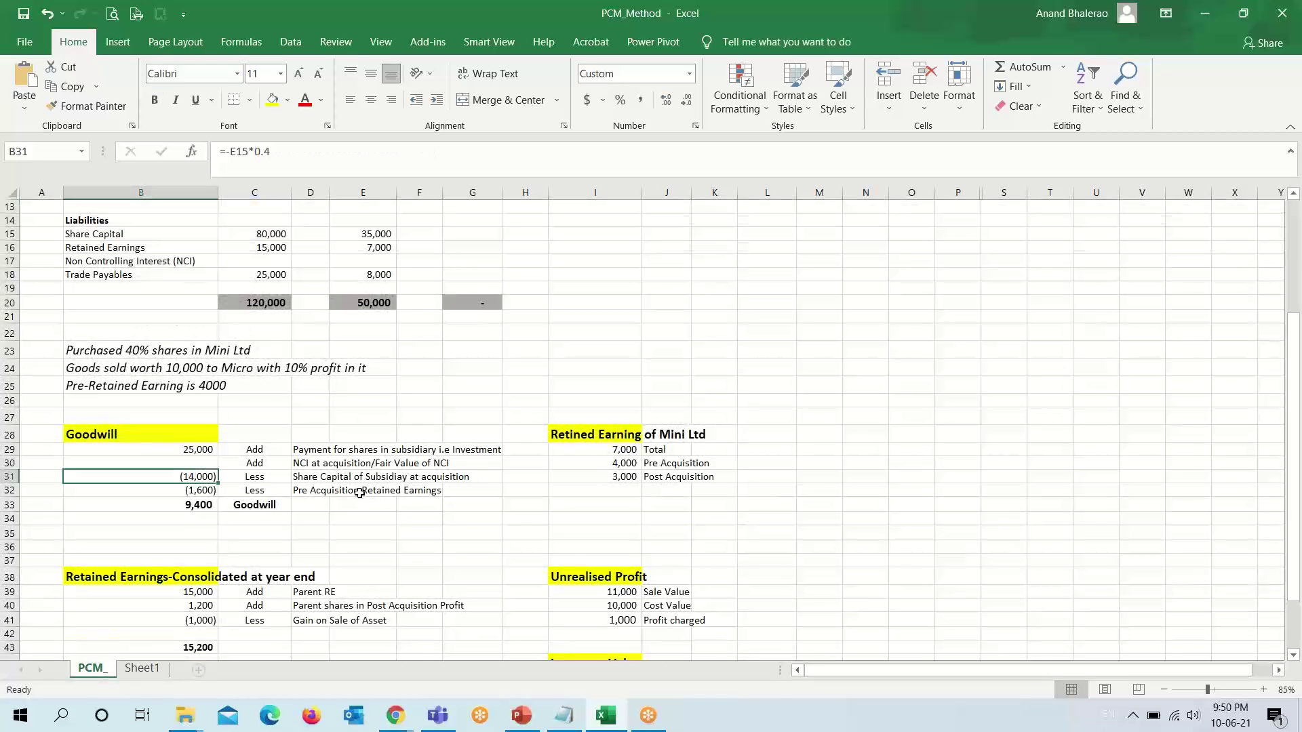
{"action": "scroll", "coordinate": [329, 500], "scroll_direction": "up", "scroll_amount": 2}
{"action": "key", "text": "F2"}
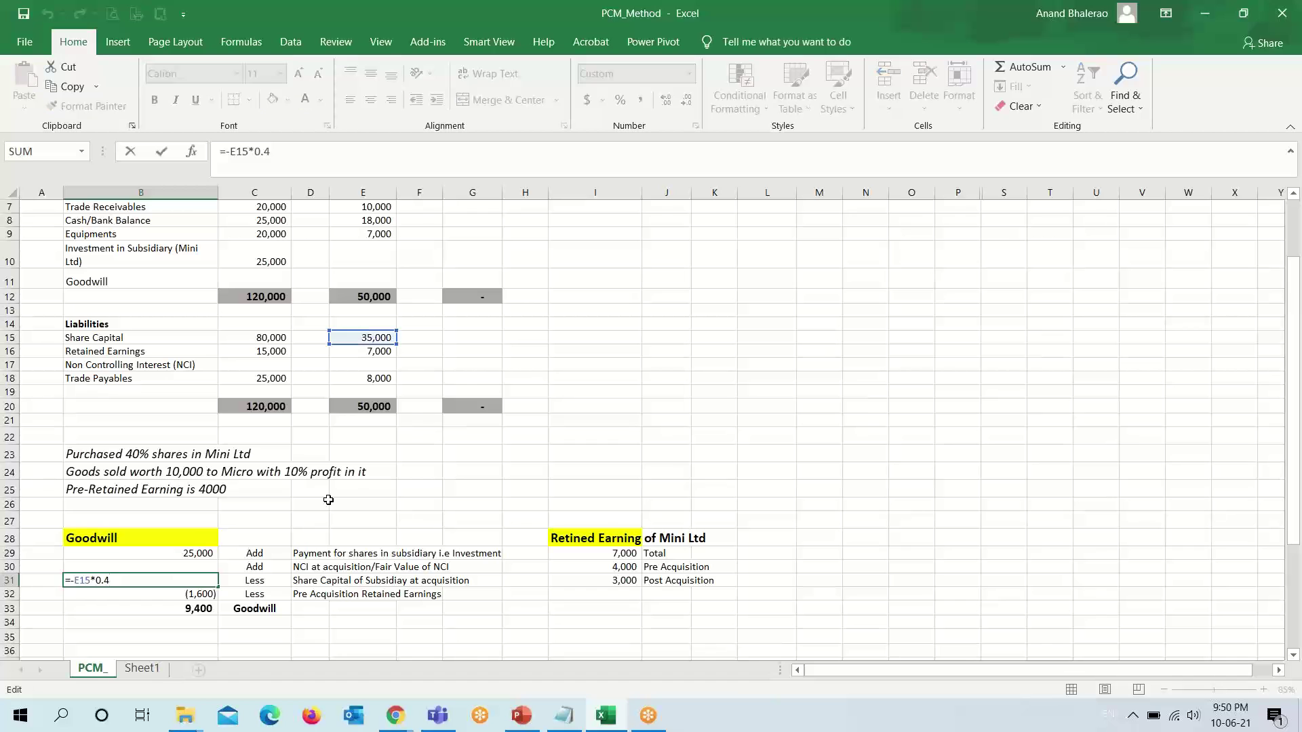
{"action": "scroll", "coordinate": [235, 487], "scroll_direction": "up", "scroll_amount": 1}
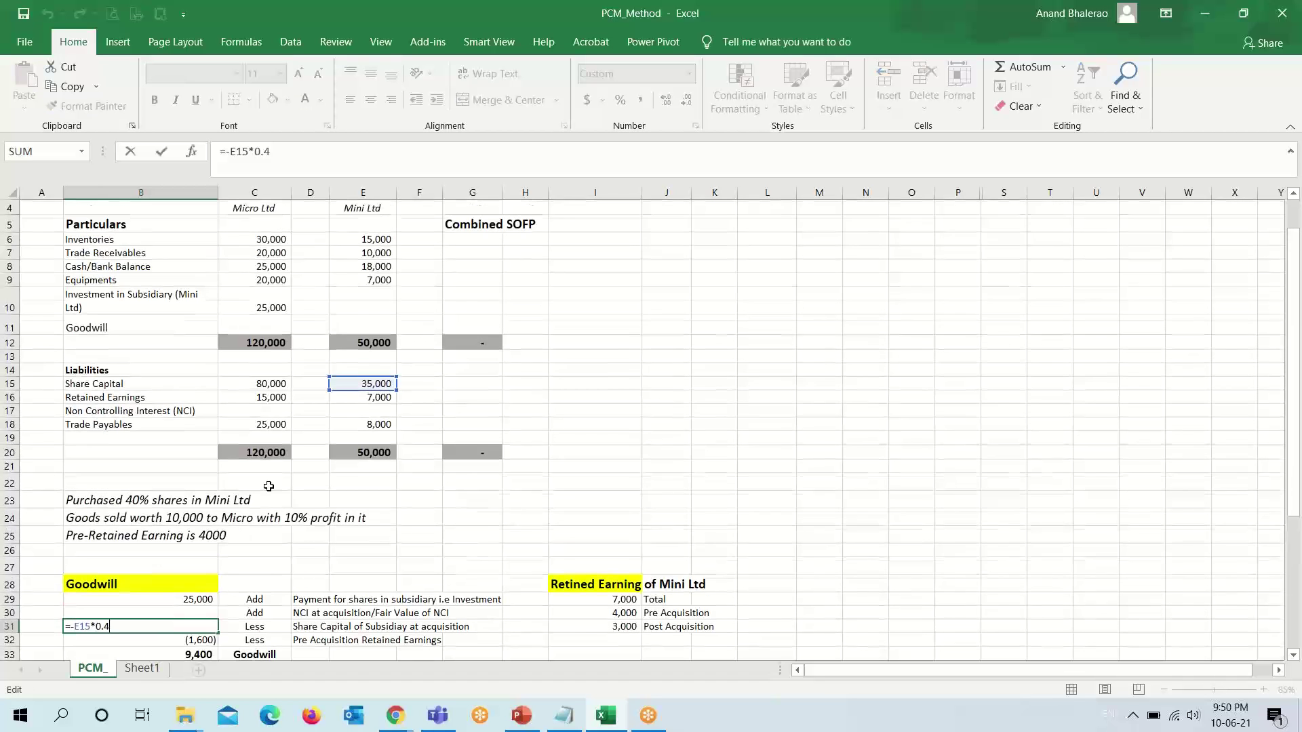
{"action": "left_click", "coordinate": [372, 385]}
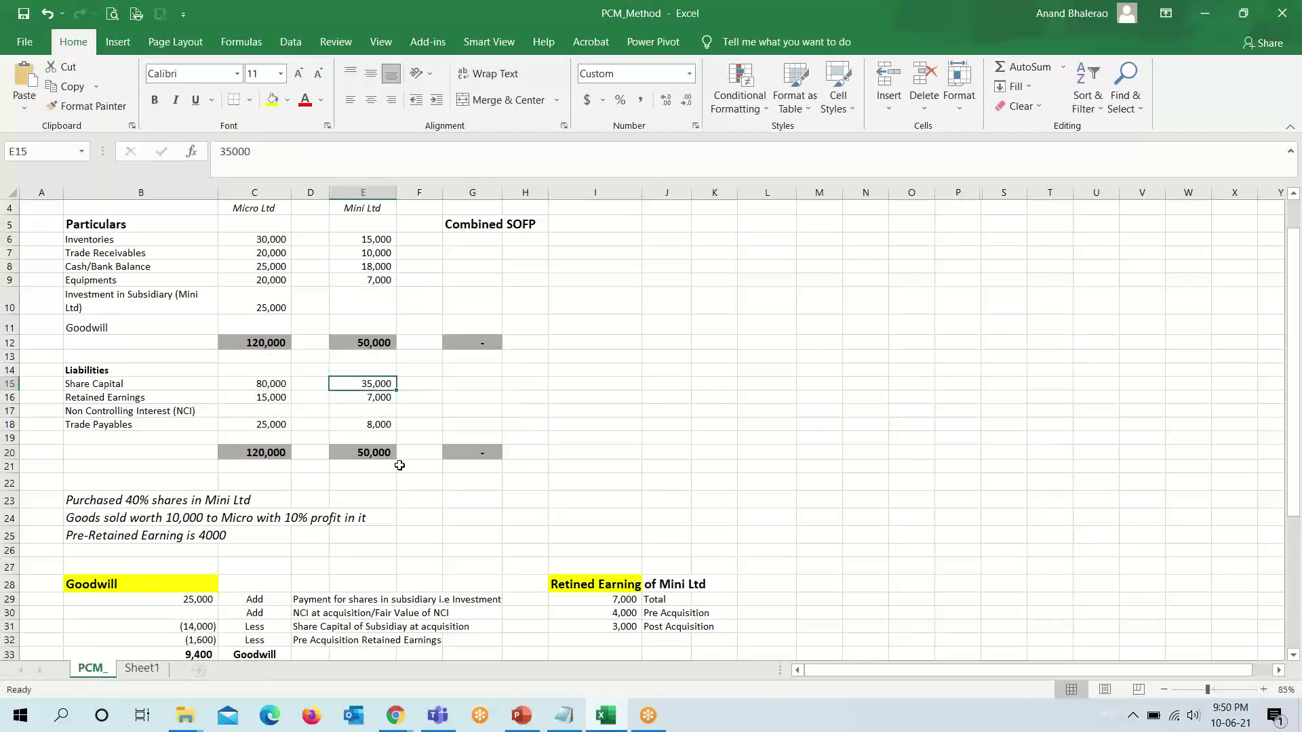
{"action": "scroll", "coordinate": [400, 465], "scroll_direction": "down", "scroll_amount": 5}
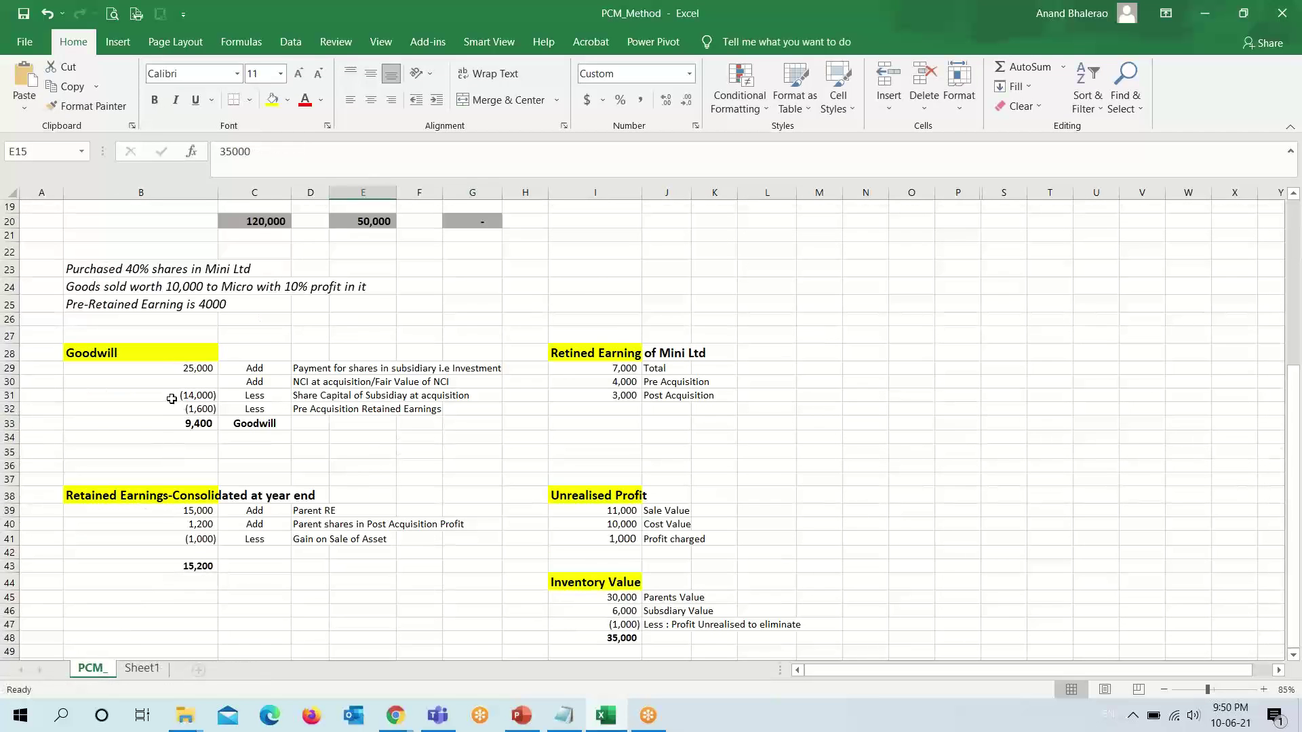
{"action": "left_click", "coordinate": [175, 396]}
{"action": "key", "text": "F2"}
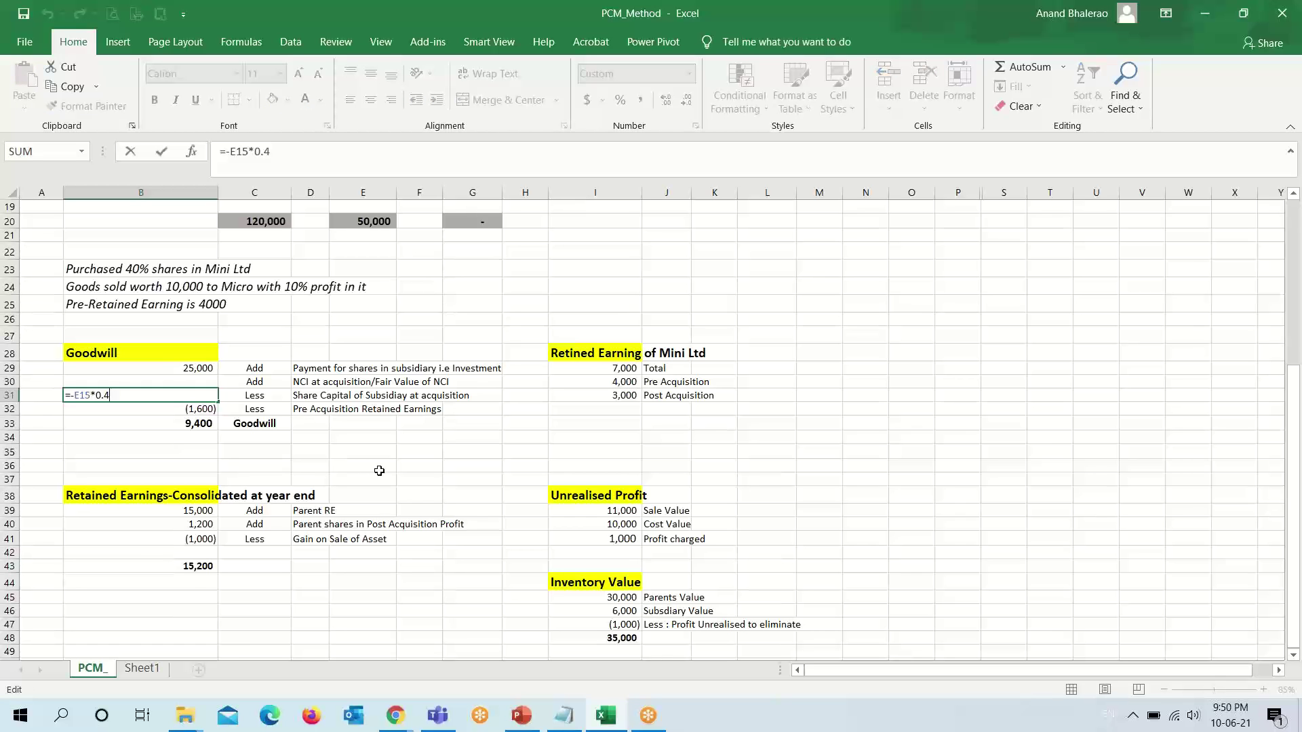
{"action": "scroll", "coordinate": [379, 471], "scroll_direction": "up", "scroll_amount": 6}
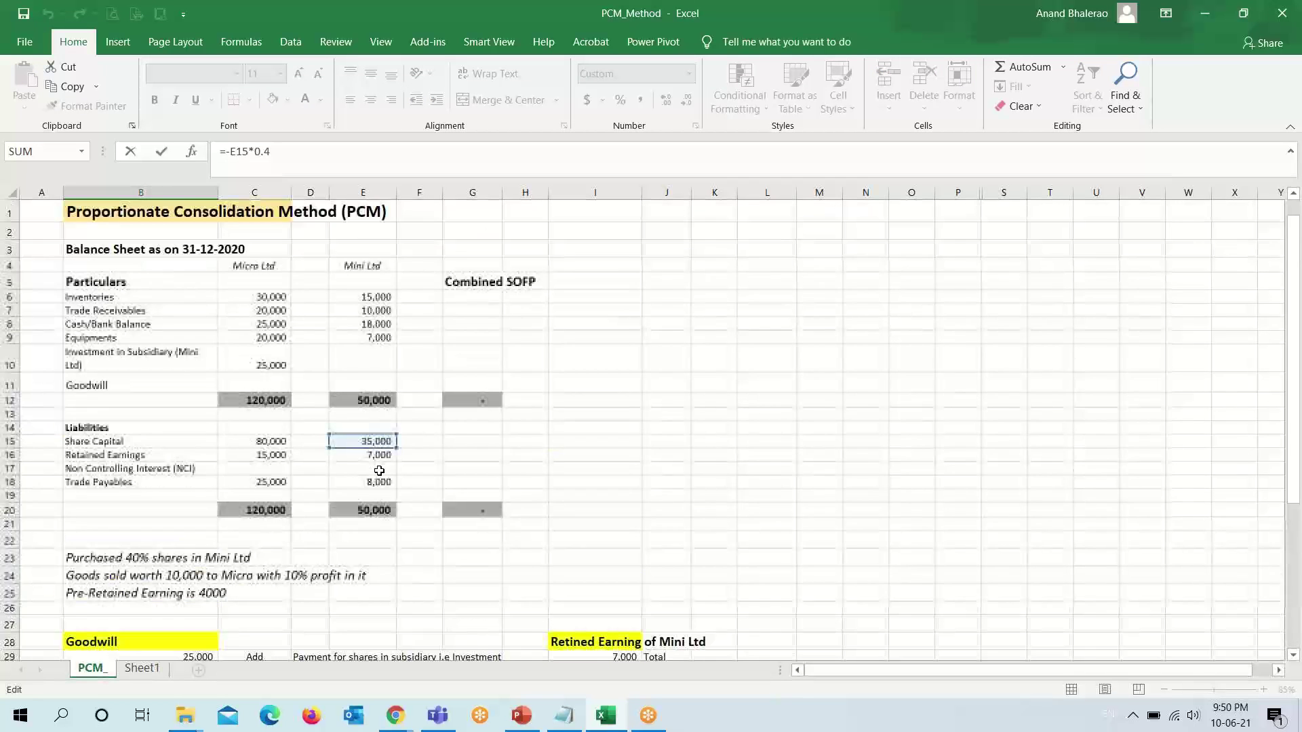
{"action": "key", "text": "Escape"}
{"action": "scroll", "coordinate": [231, 550], "scroll_direction": "down", "scroll_amount": 3}
Verify B32's (1,600) pre-acquisition deduction referencing I30 and B33's goodwill sum formula.
{"action": "key", "text": "Down"}
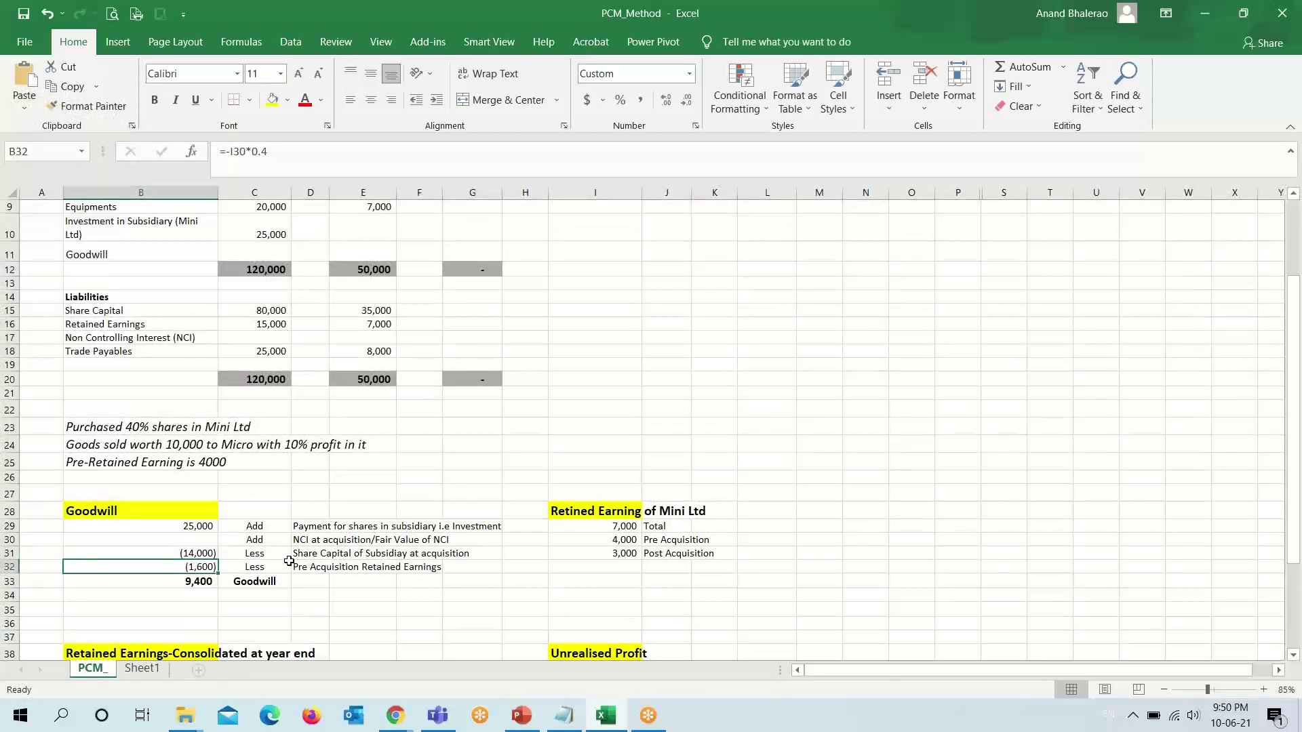
{"action": "key", "text": "F2"}
{"action": "key", "text": "Return"}
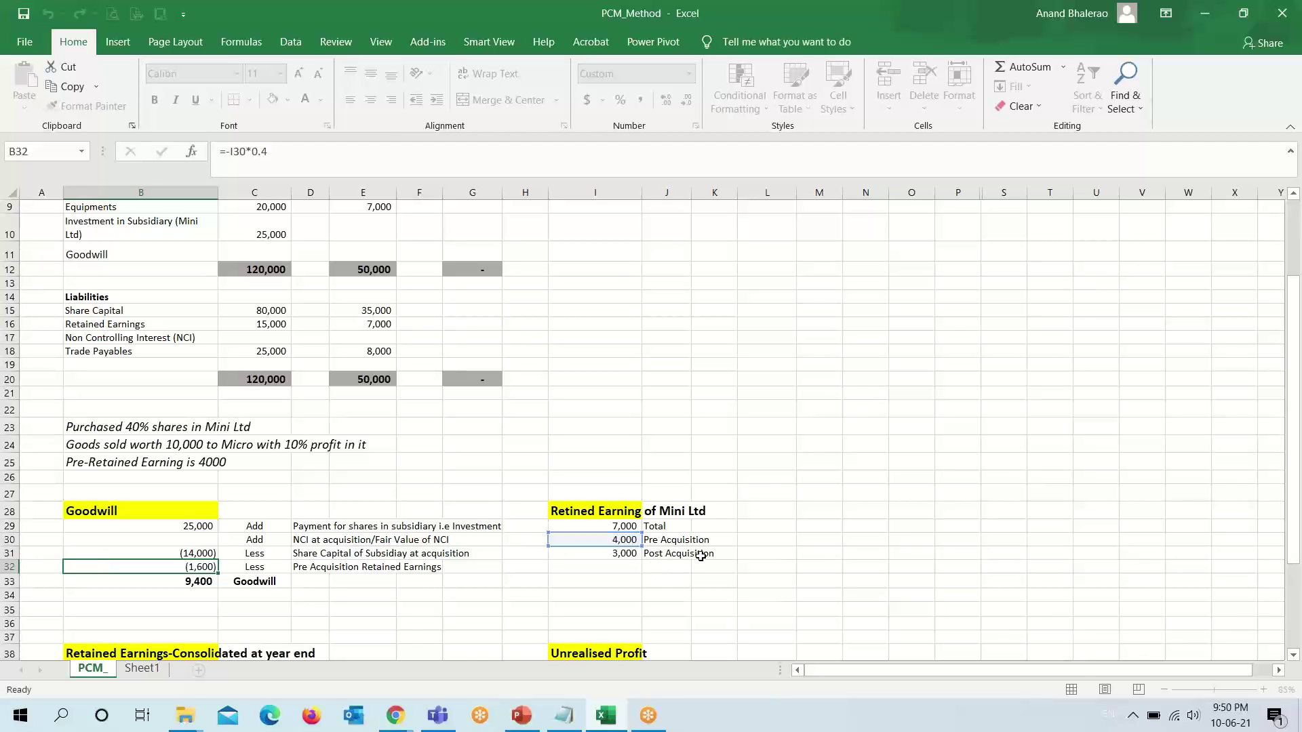
{"action": "left_click", "coordinate": [619, 540]}
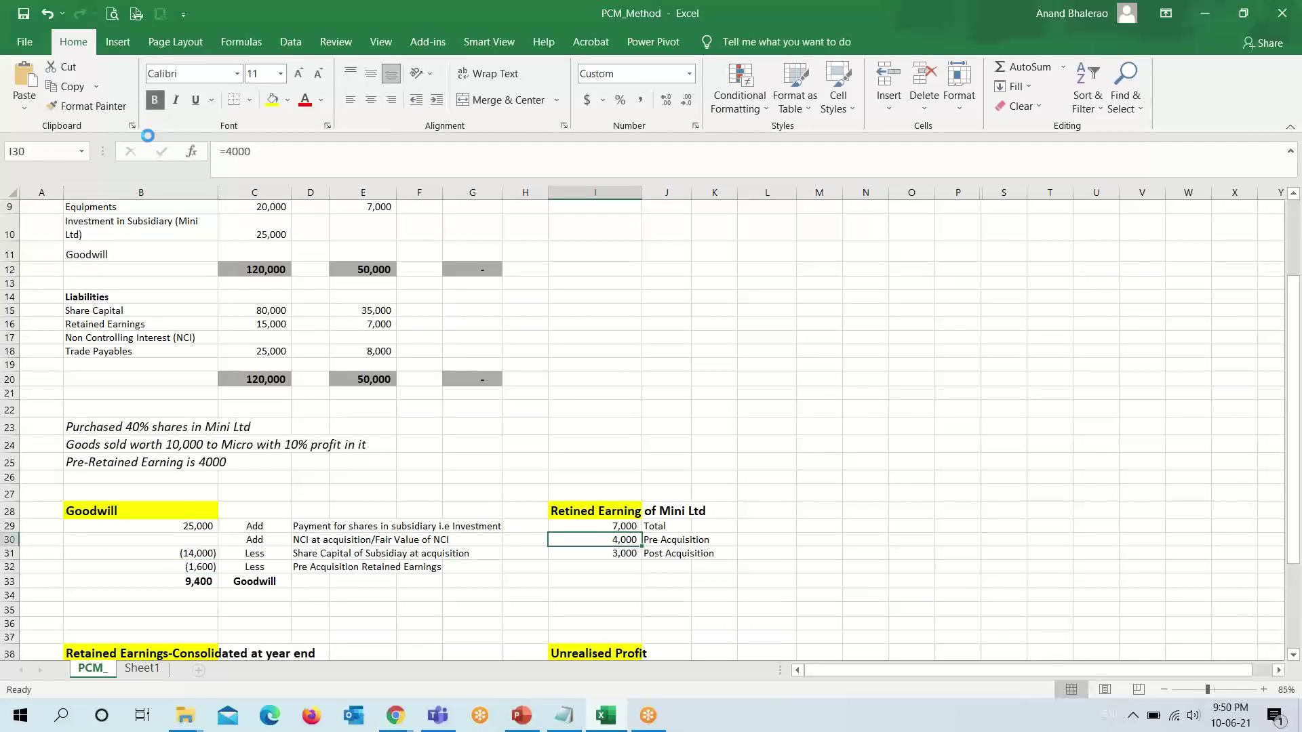
{"action": "left_click", "coordinate": [189, 569]}
{"action": "key", "text": "F2"}
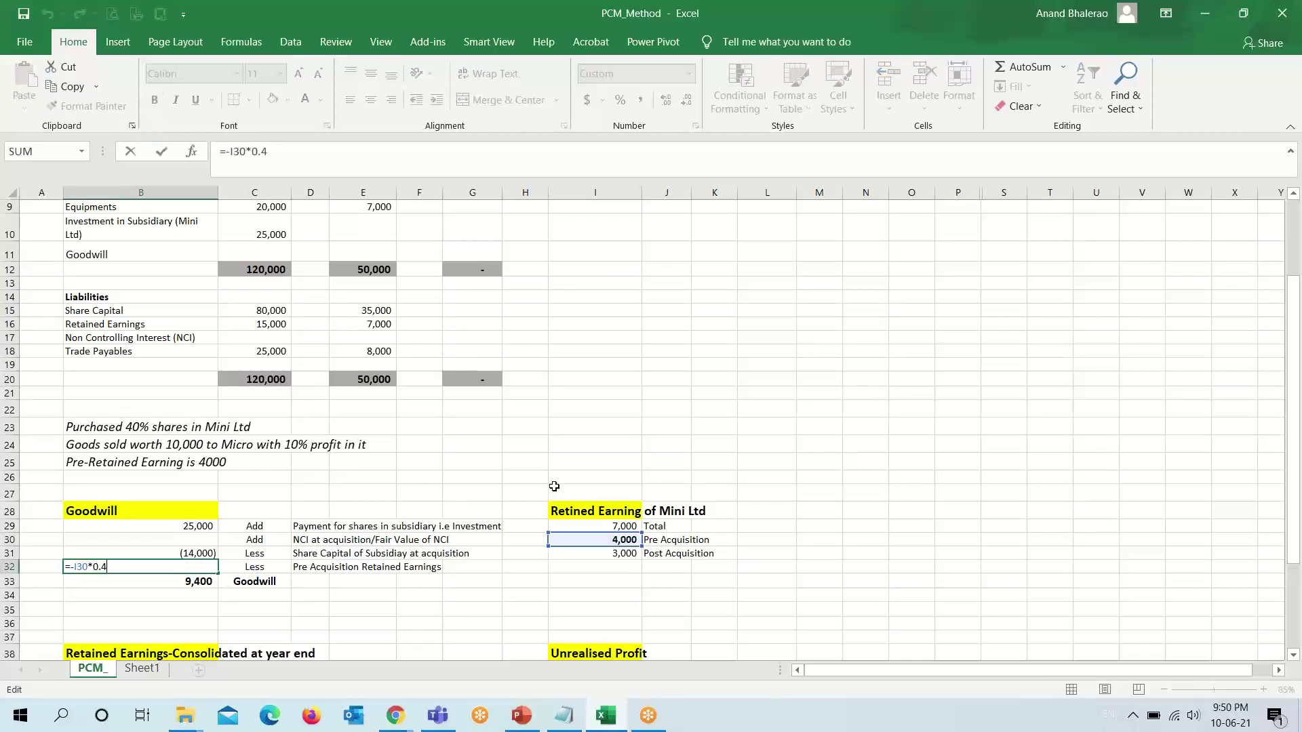
{"action": "key", "text": "Escape"}
{"action": "left_click", "coordinate": [195, 583]}
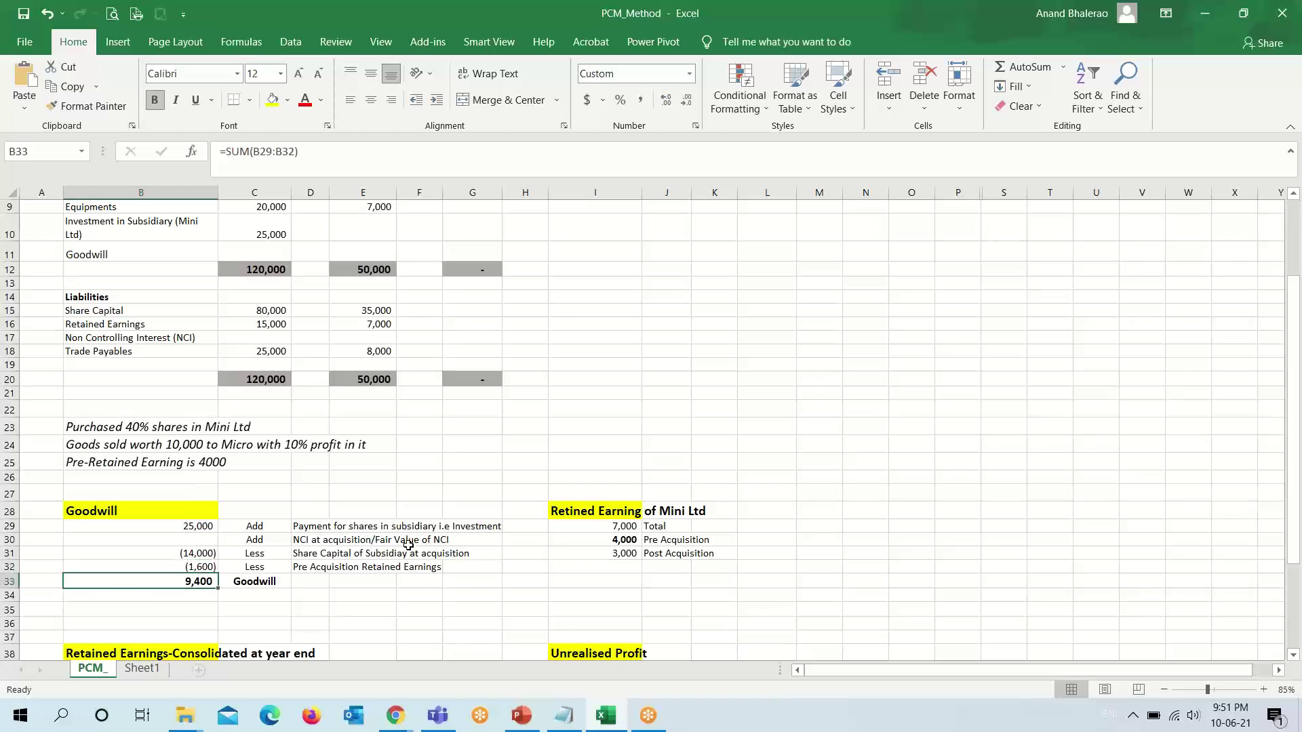
{"action": "key", "text": "F2"}
{"action": "key", "text": "Escape"}
Link the Combined SOFP goodwill in G11 to B33 so it shows 9,400.
{"action": "left_click", "coordinate": [466, 258]}
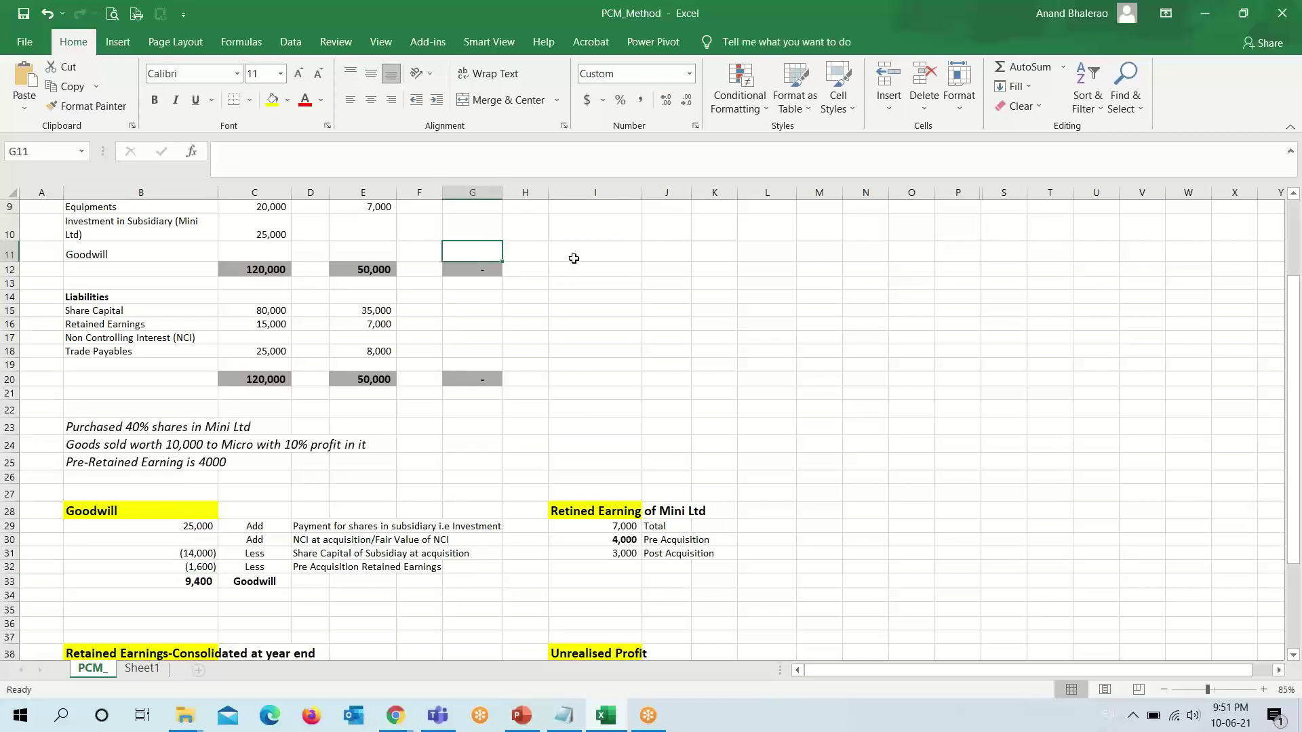
{"action": "type", "text": "="}
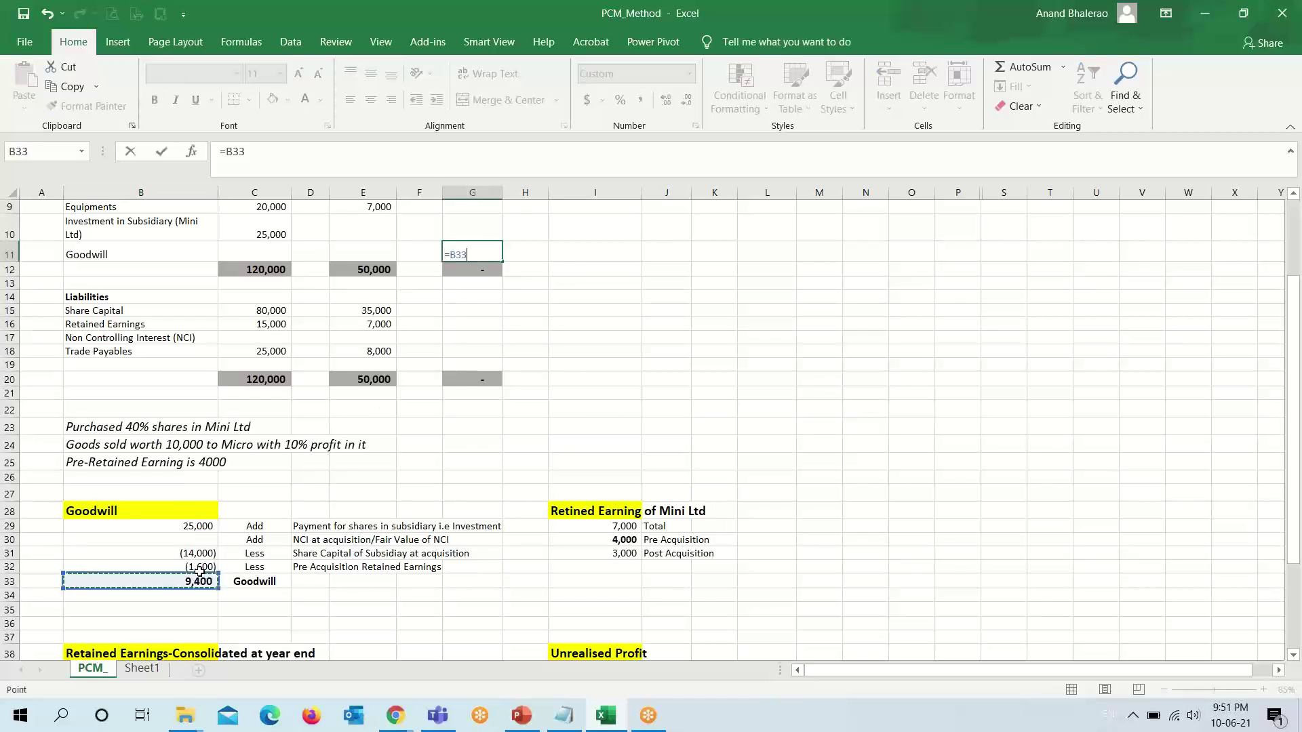
{"action": "key", "text": "Return"}
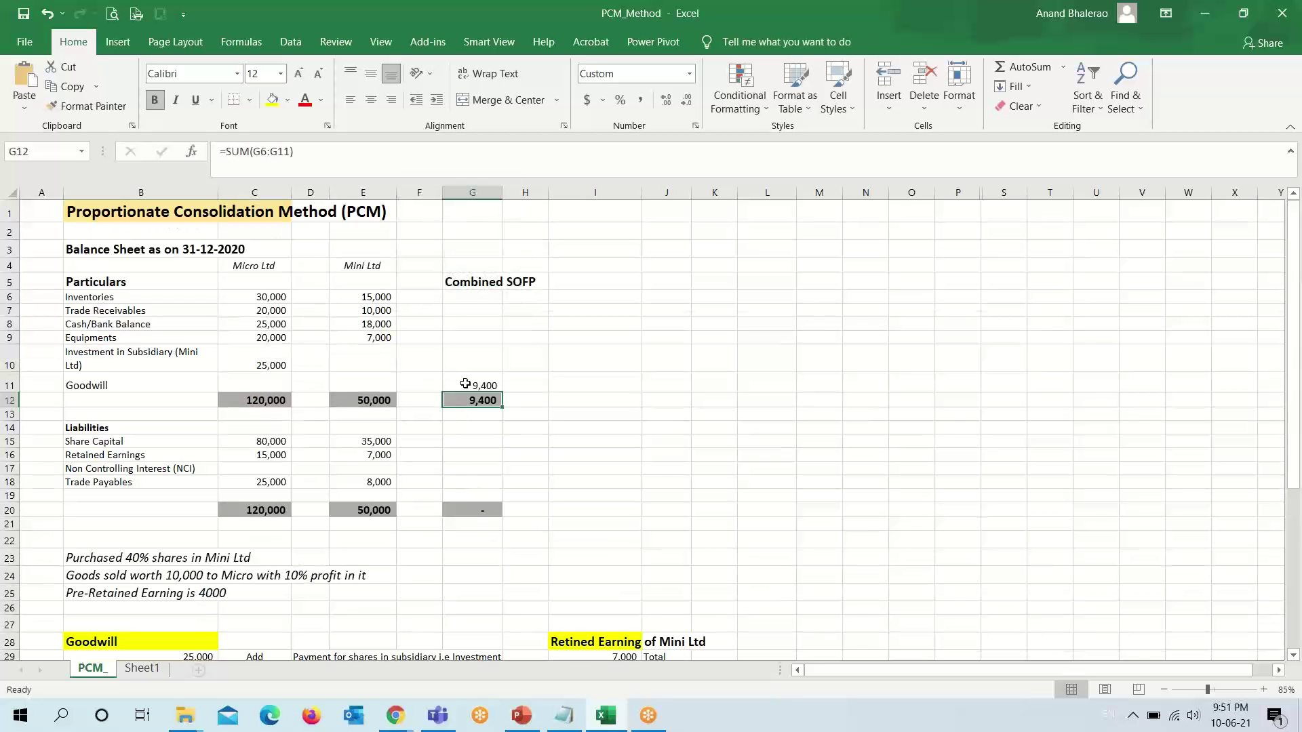
{"action": "left_click", "coordinate": [465, 384]}
{"action": "scroll", "coordinate": [468, 415], "scroll_direction": "down", "scroll_amount": 4}
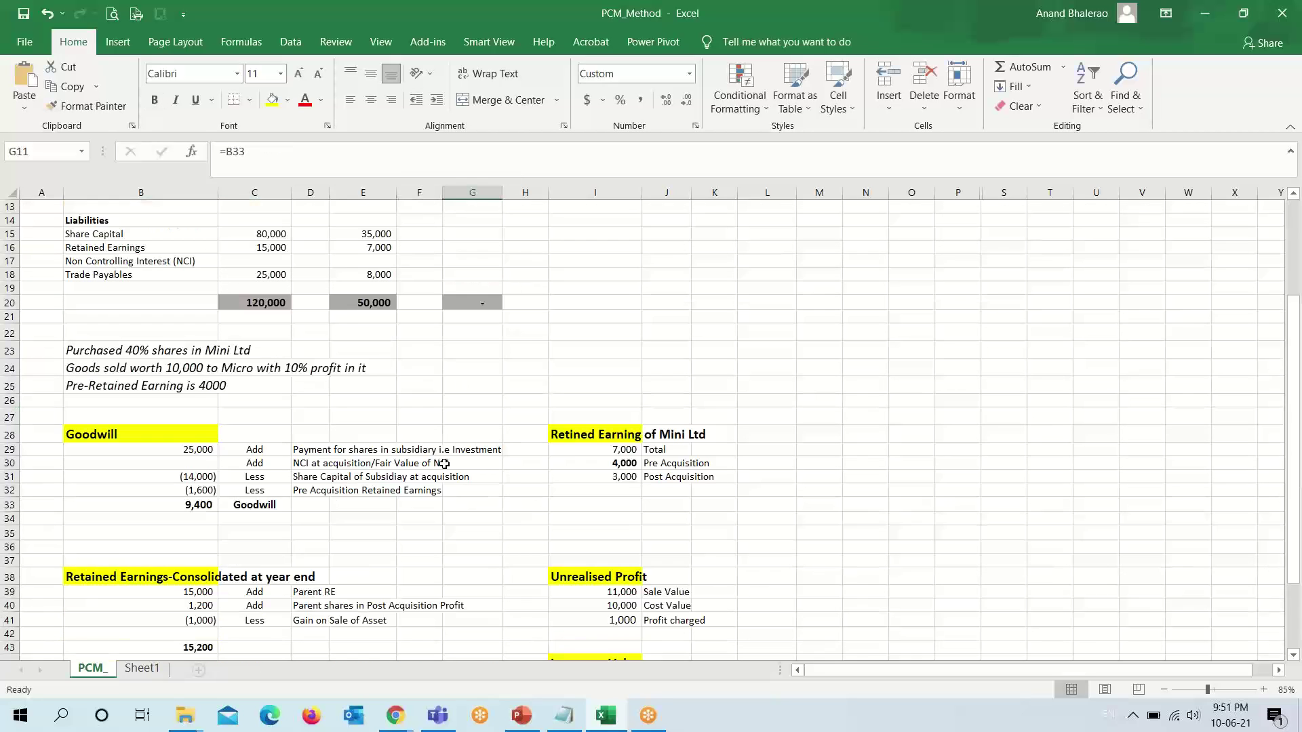
Inspect the Unrealised Profit working's sale value in I39, leaving it unchanged.
{"action": "left_click", "coordinate": [116, 577]}
{"action": "left_click", "coordinate": [610, 574]}
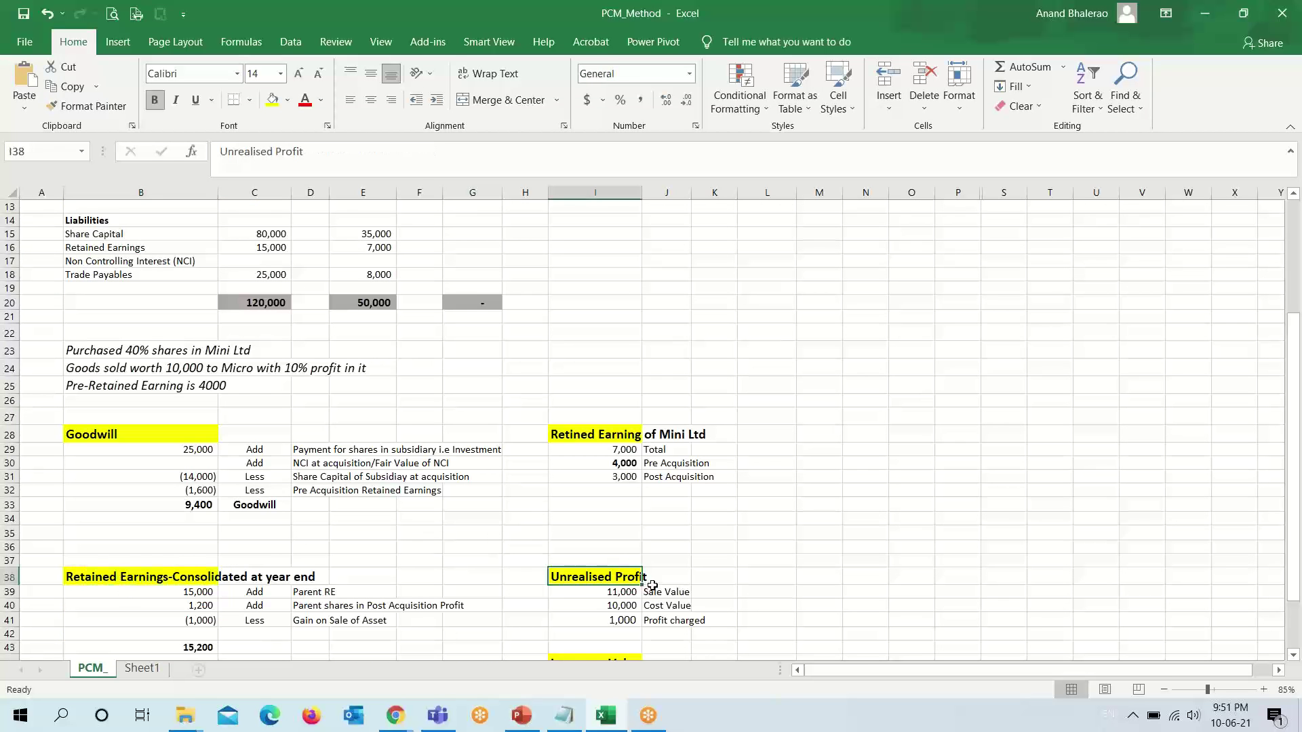
{"action": "scroll", "coordinate": [685, 609], "scroll_direction": "down", "scroll_amount": 1}
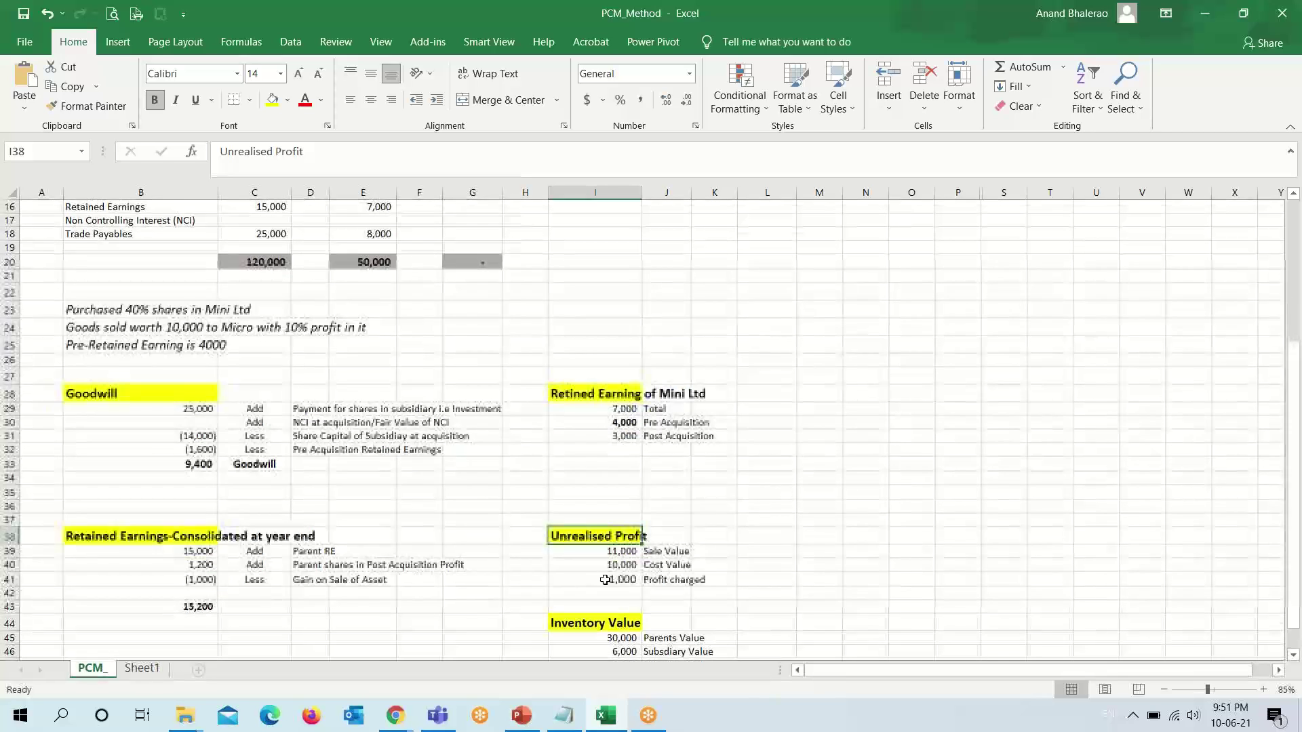
{"action": "left_click", "coordinate": [605, 580]}
{"action": "left_click", "coordinate": [604, 556]}
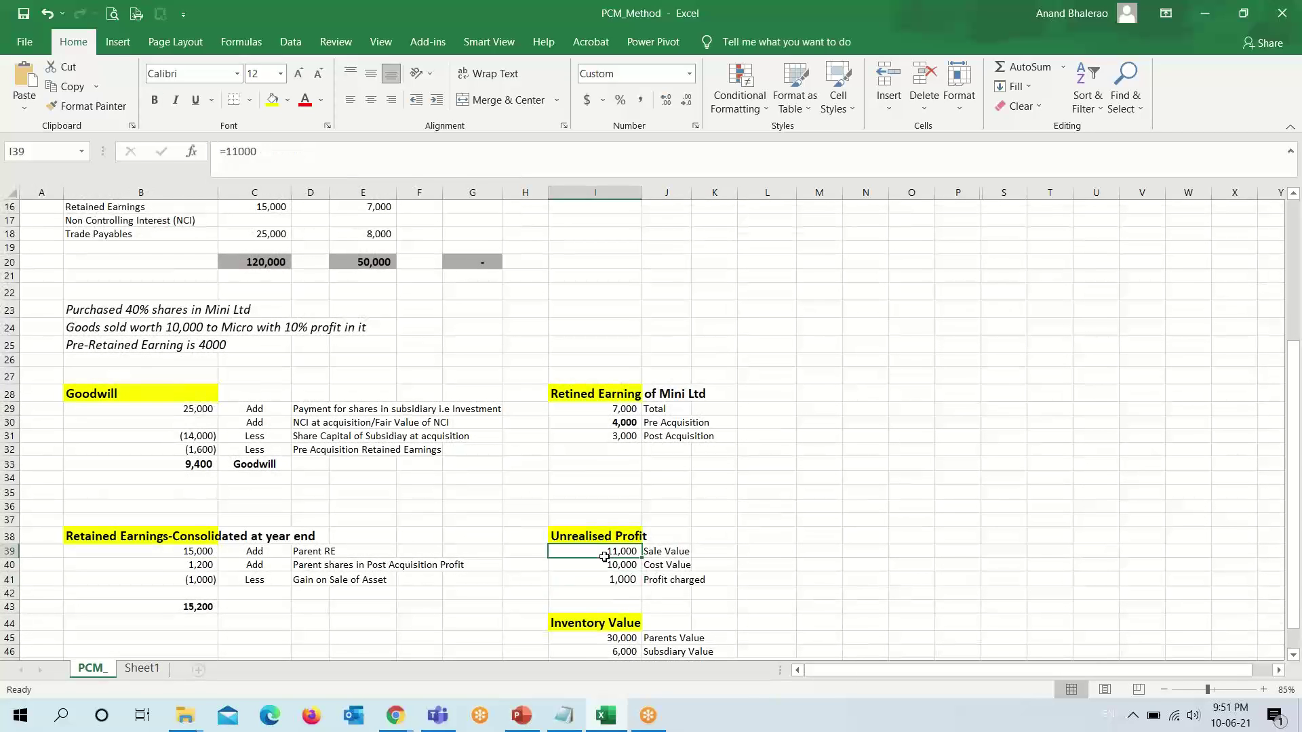
{"action": "key", "text": "F2"}
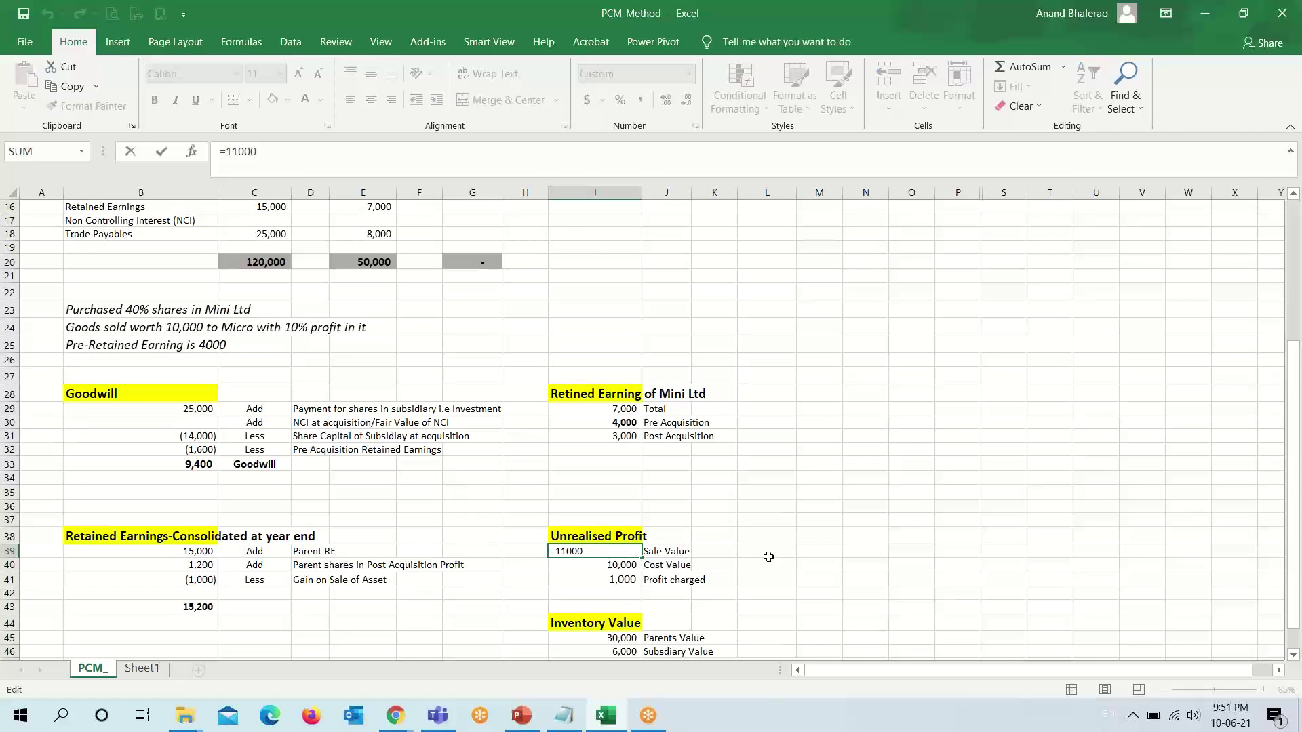
{"action": "key", "text": "Escape"}
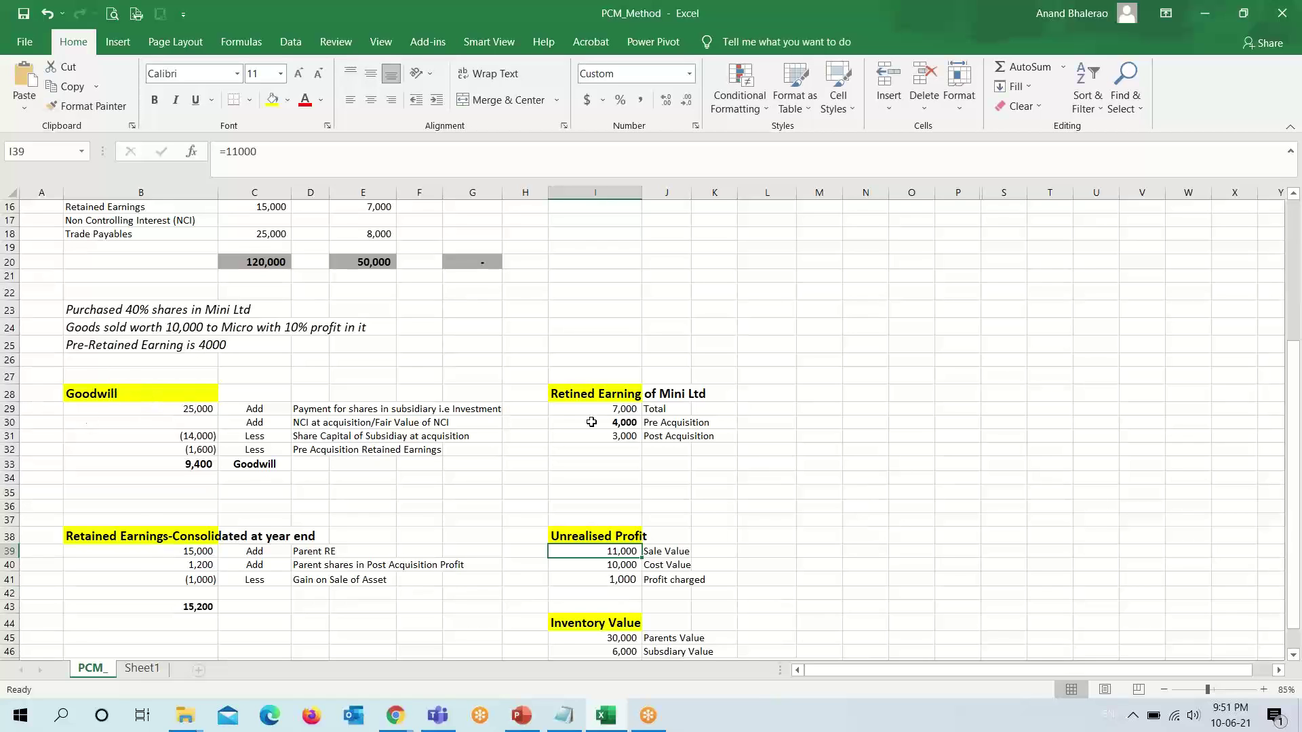
{"action": "left_click", "coordinate": [80, 326]}
{"action": "left_click", "coordinate": [592, 553]}
{"action": "type", "text": "100"}
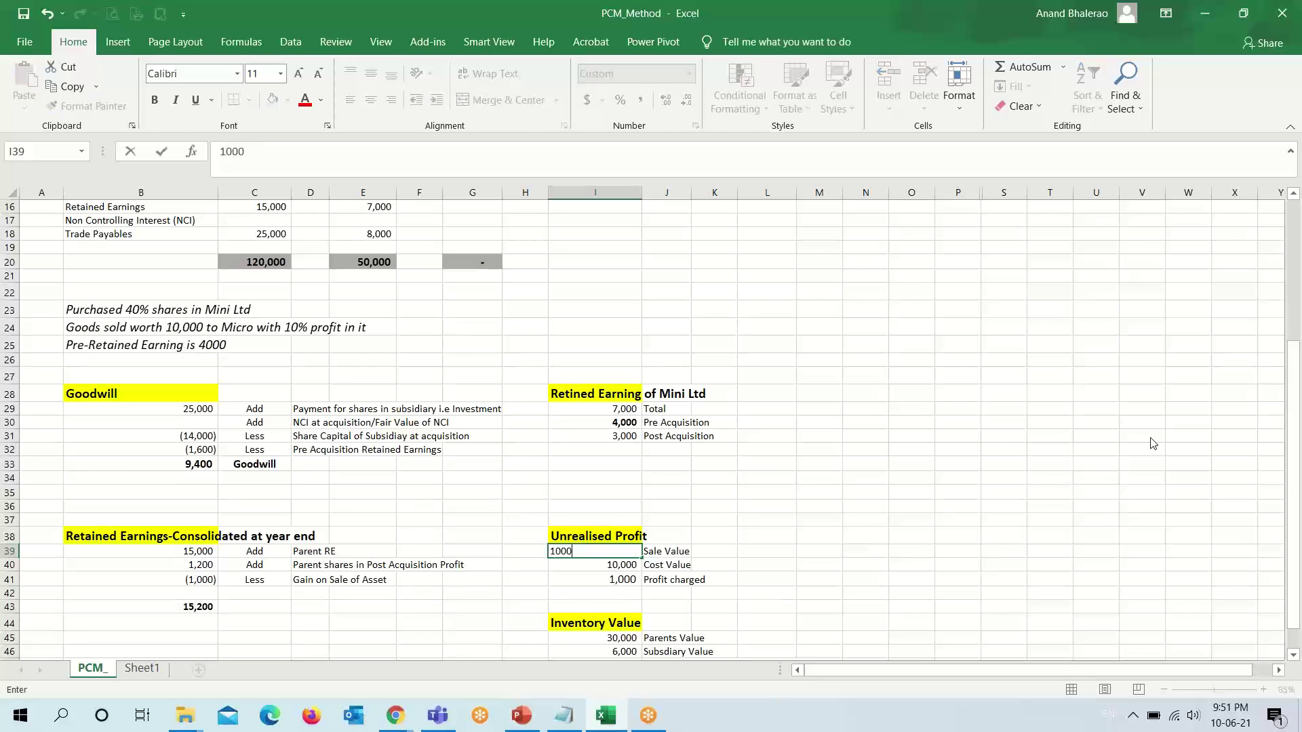
{"action": "type", "text": "0"}
{"action": "key", "text": "Escape"}
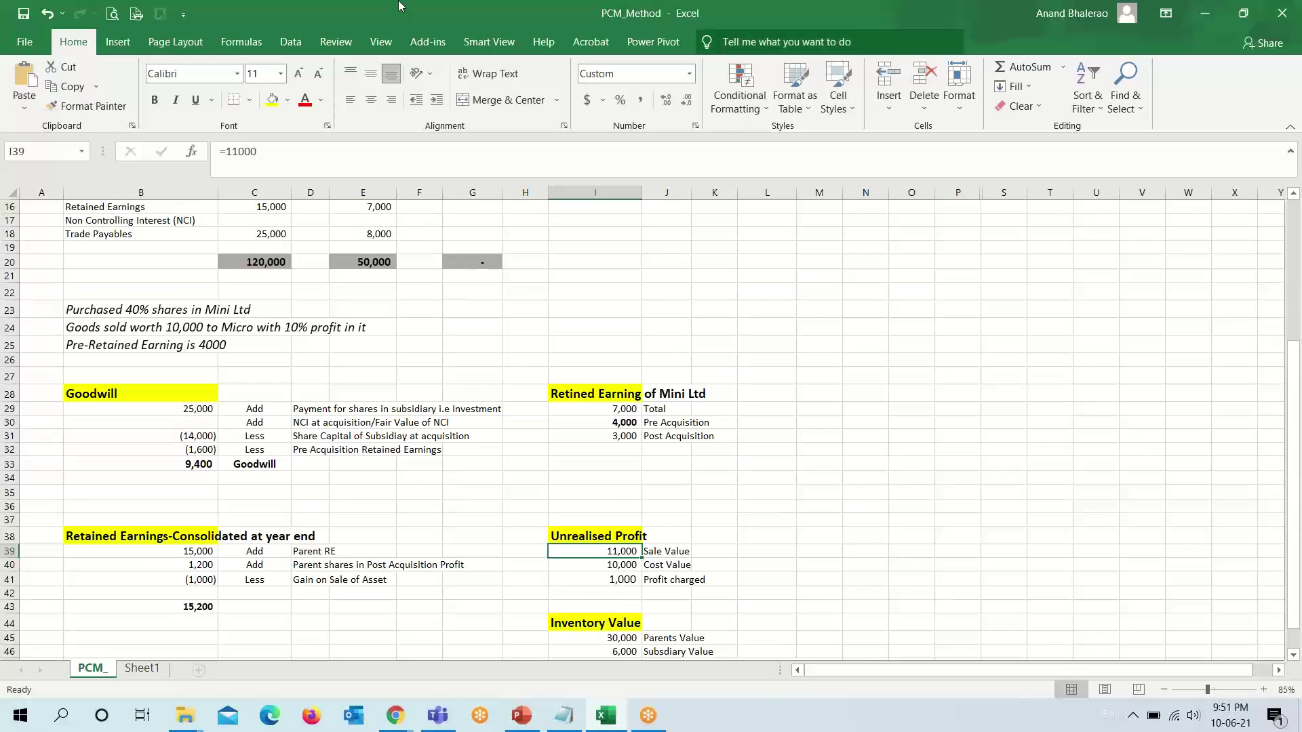
Edit the B24 goods-sold note so its amount reads 11,000 instead of 10,000.
{"action": "left_click", "coordinate": [67, 328]}
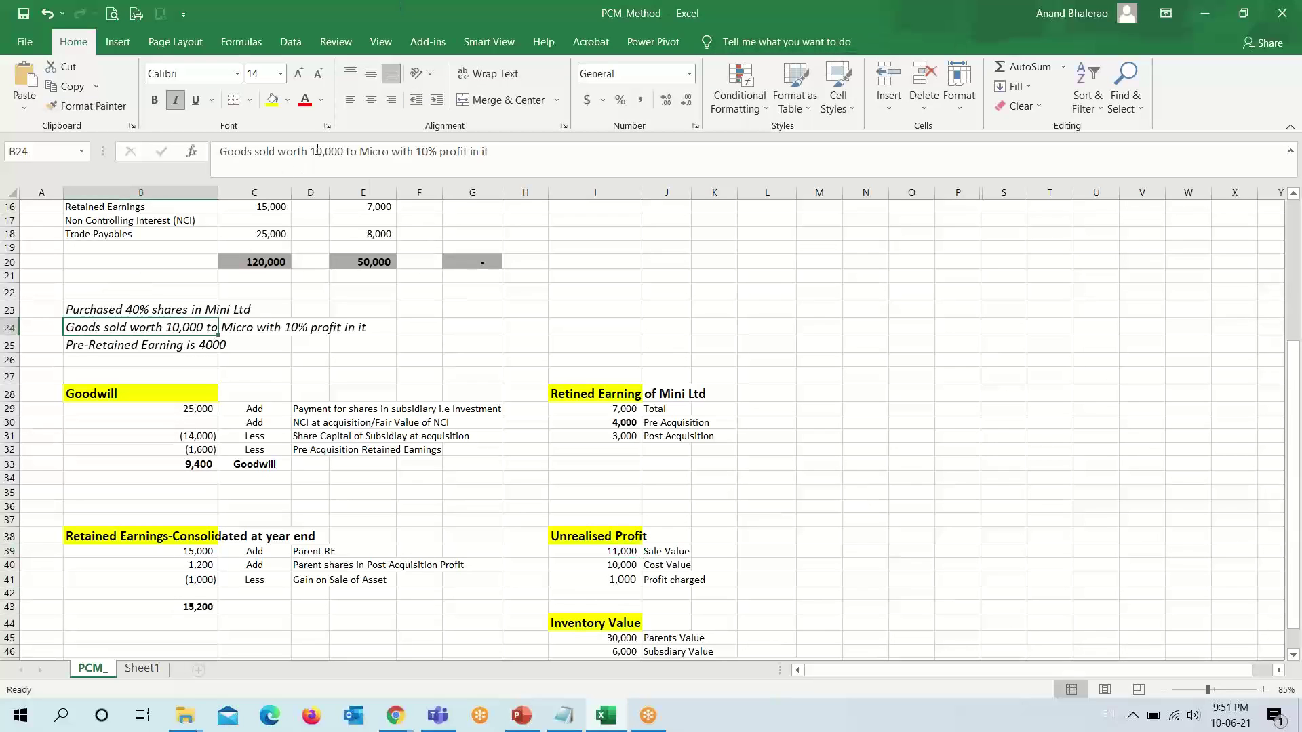
{"action": "left_click", "coordinate": [318, 151]}
{"action": "key", "text": "BackSpace"}
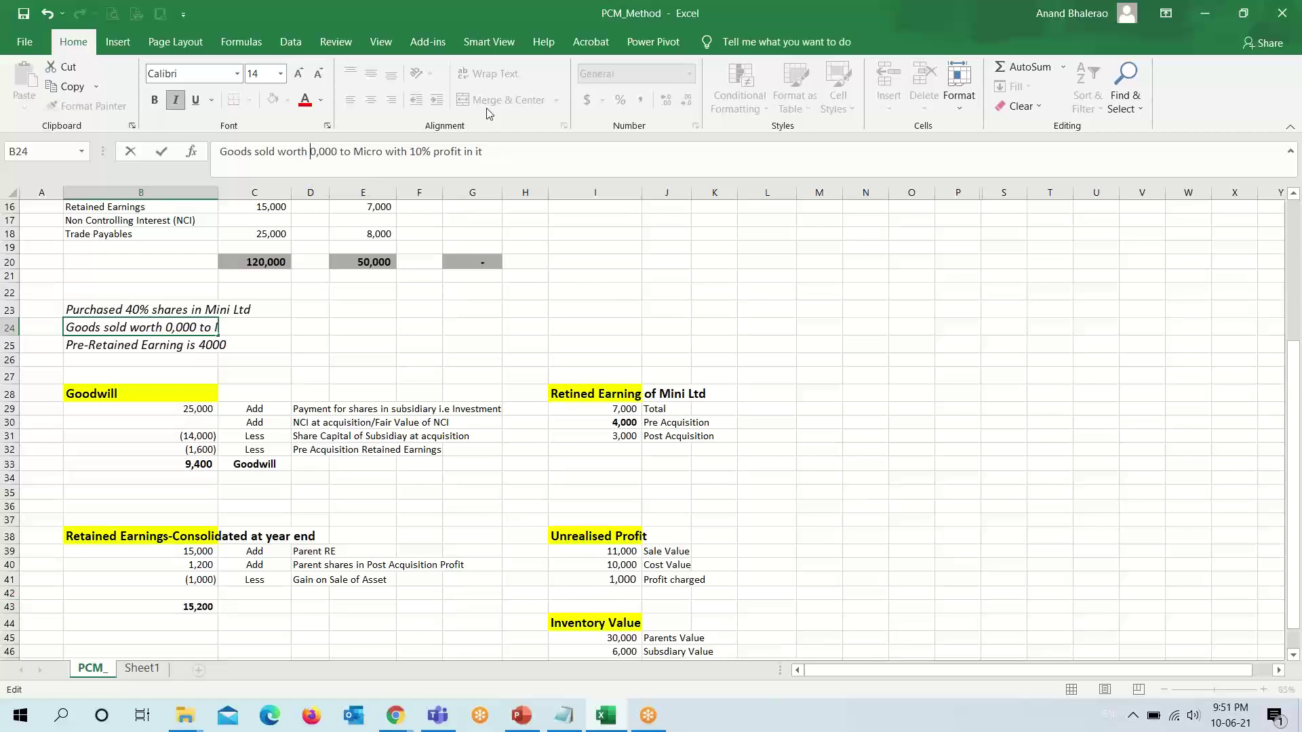
{"action": "type", "text": "1"}
{"action": "key", "text": "Delete"}
{"action": "type", "text": "1"}
{"action": "key", "text": "Return"}
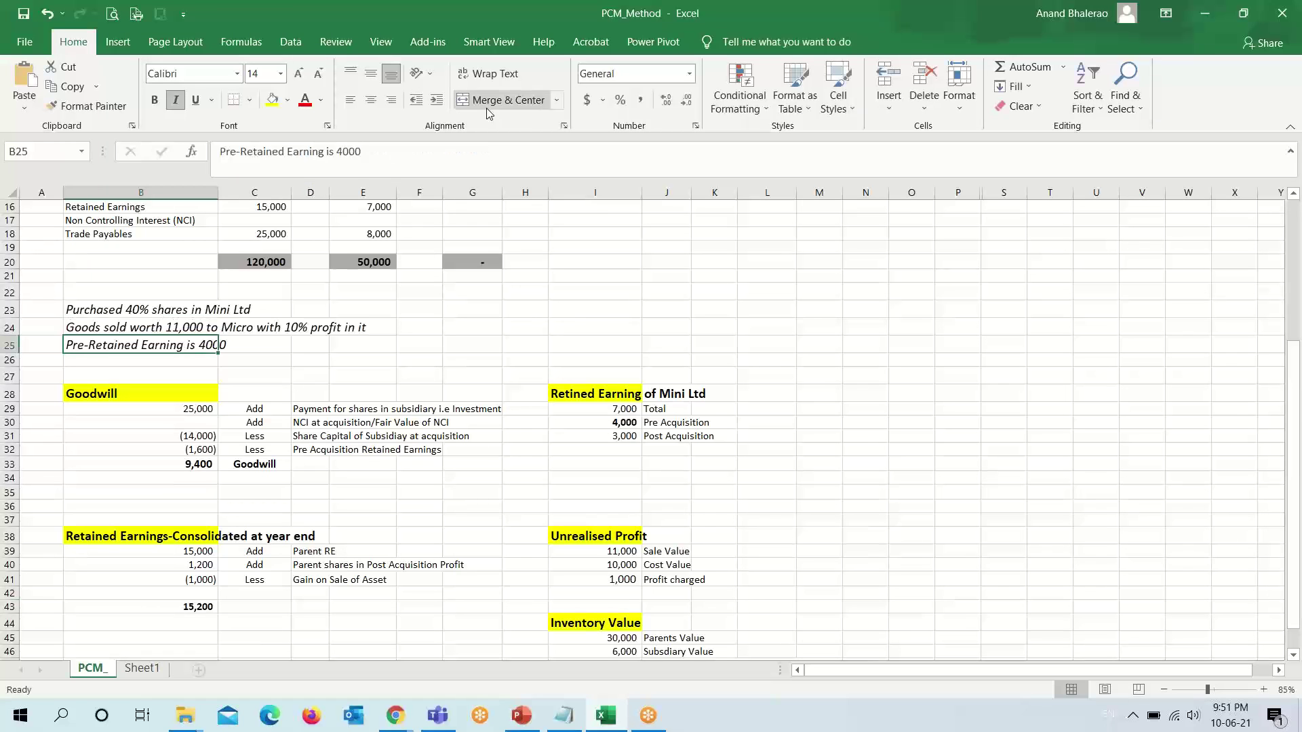
{"action": "left_click", "coordinate": [595, 554]}
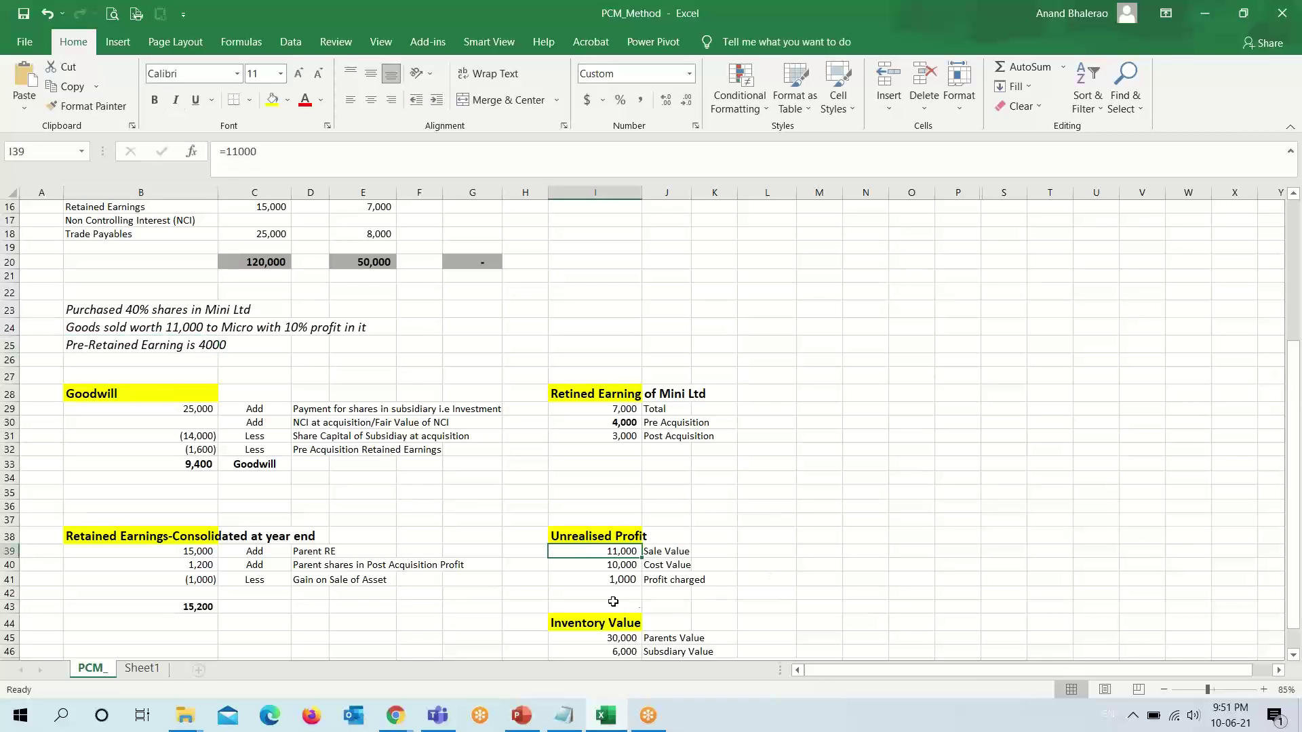
{"action": "left_click", "coordinate": [606, 570]}
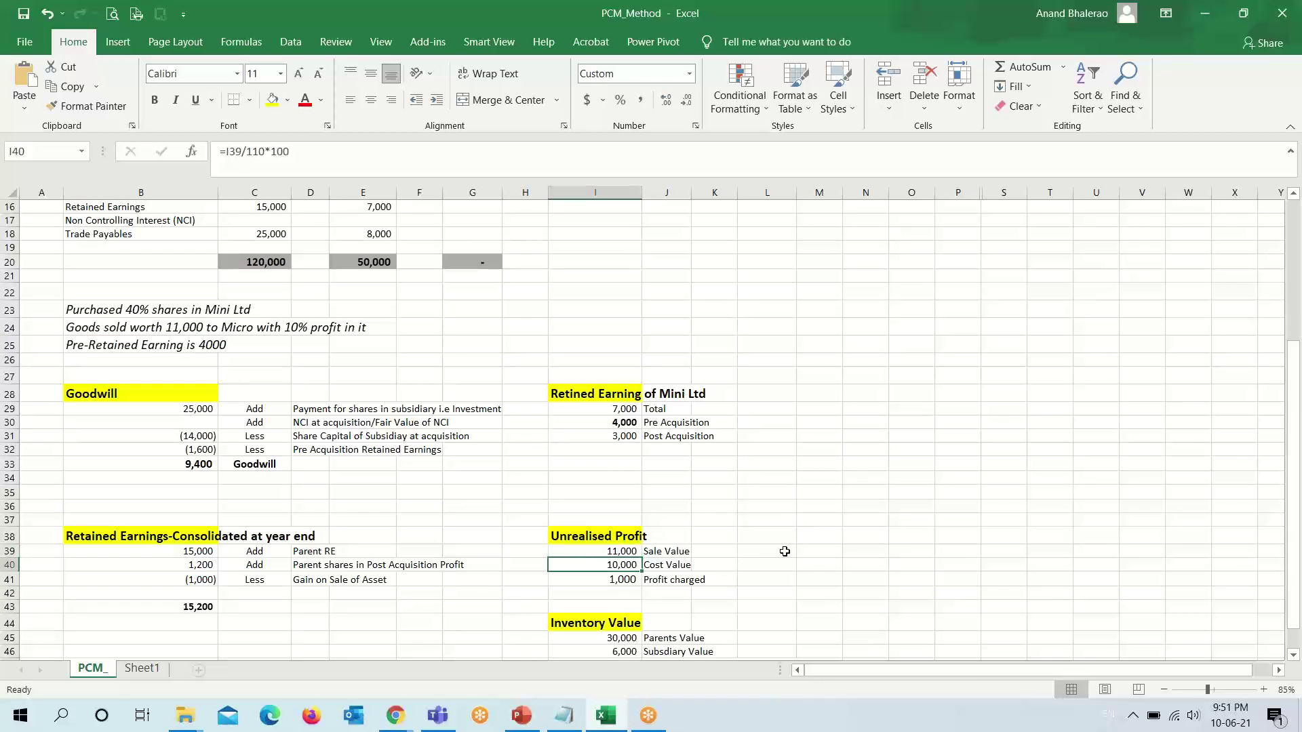
{"action": "key", "text": "F2"}
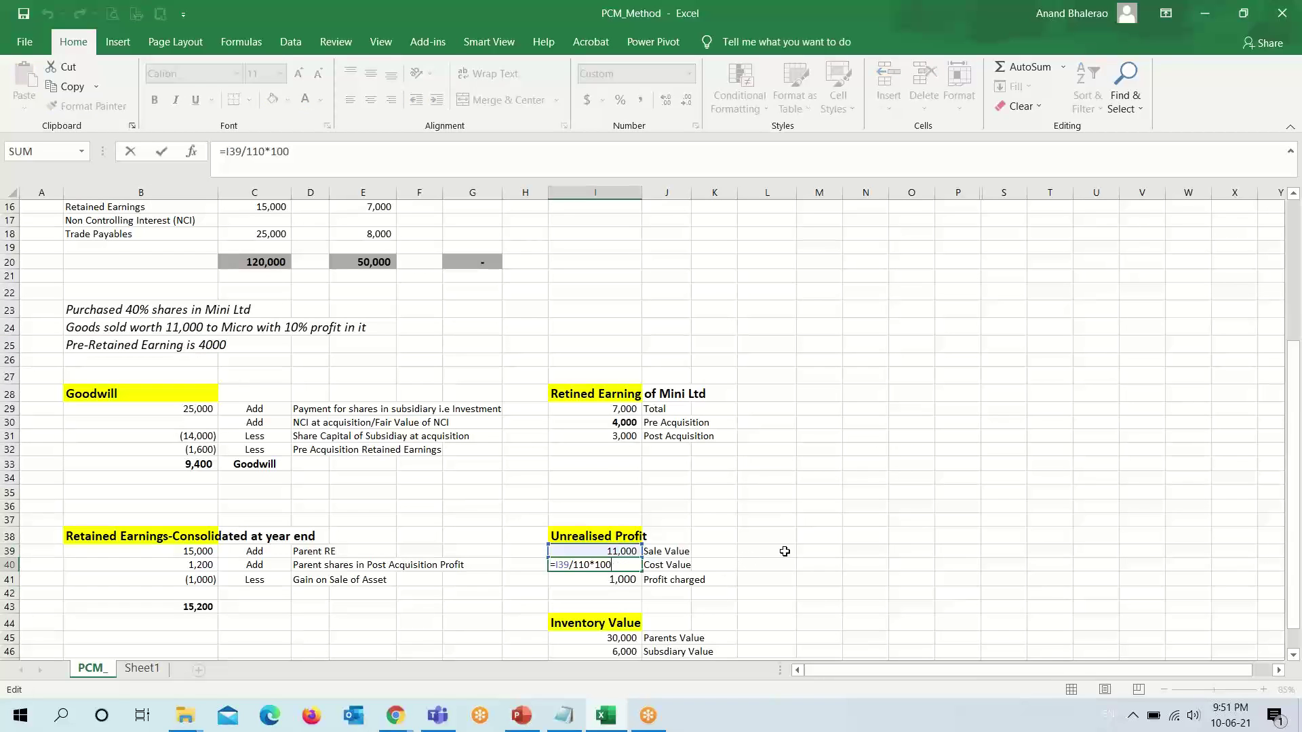
{"action": "key", "text": "Escape"}
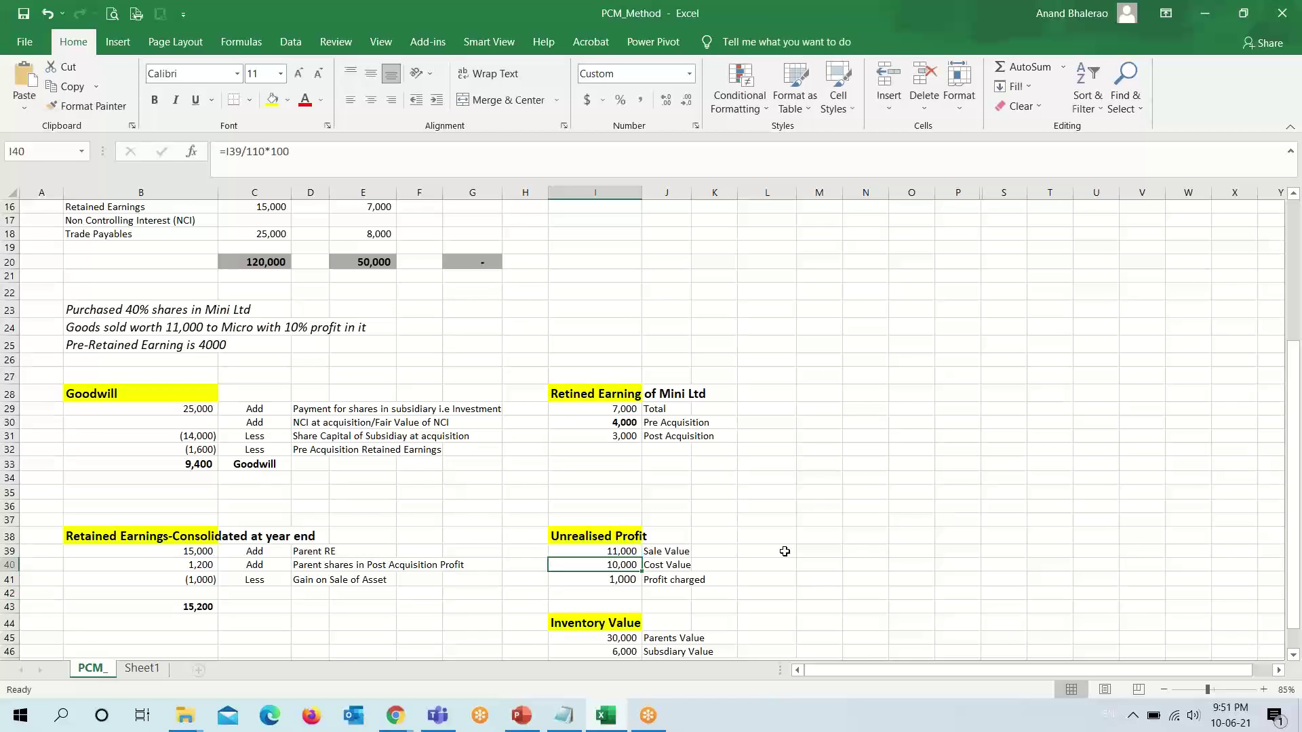
{"action": "key", "text": "F2"}
{"action": "key", "text": "Escape"}
{"action": "left_click", "coordinate": [609, 580]}
{"action": "key", "text": "F2"}
{"action": "key", "text": "Escape"}
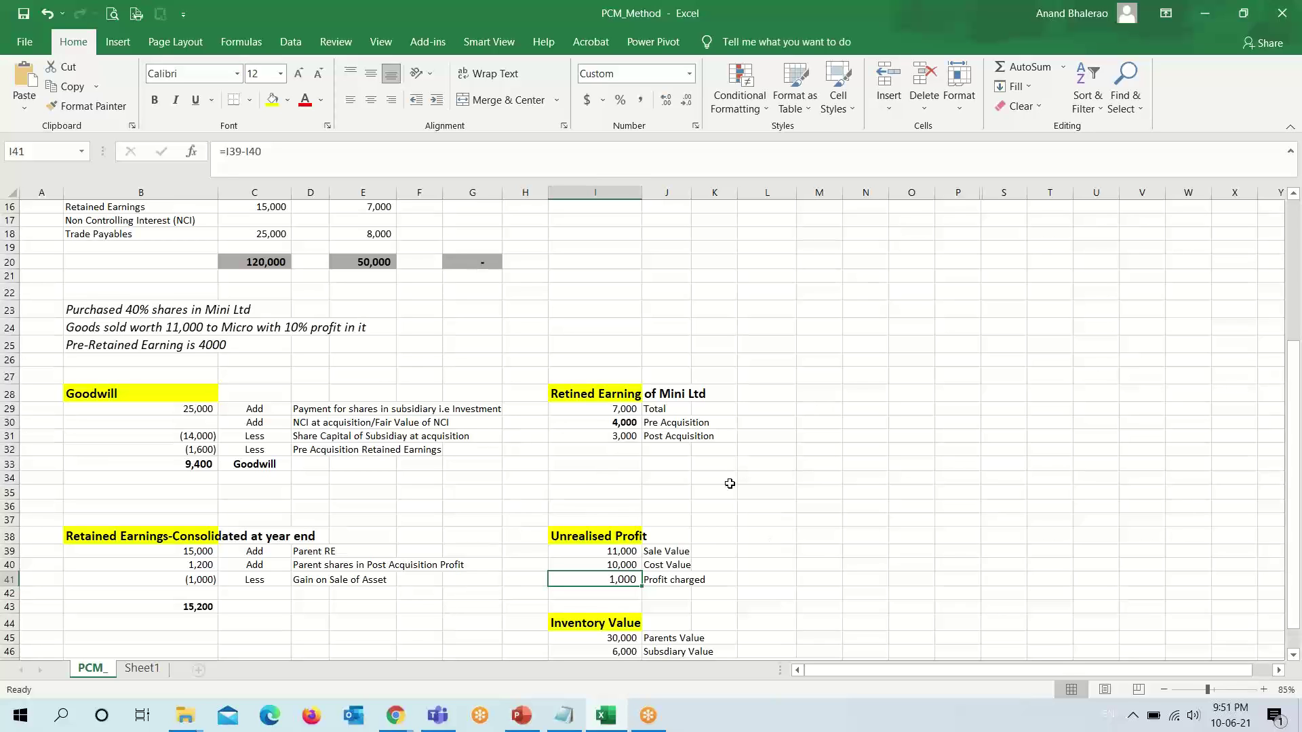
{"action": "scroll", "coordinate": [735, 541], "scroll_direction": "down", "scroll_amount": 1}
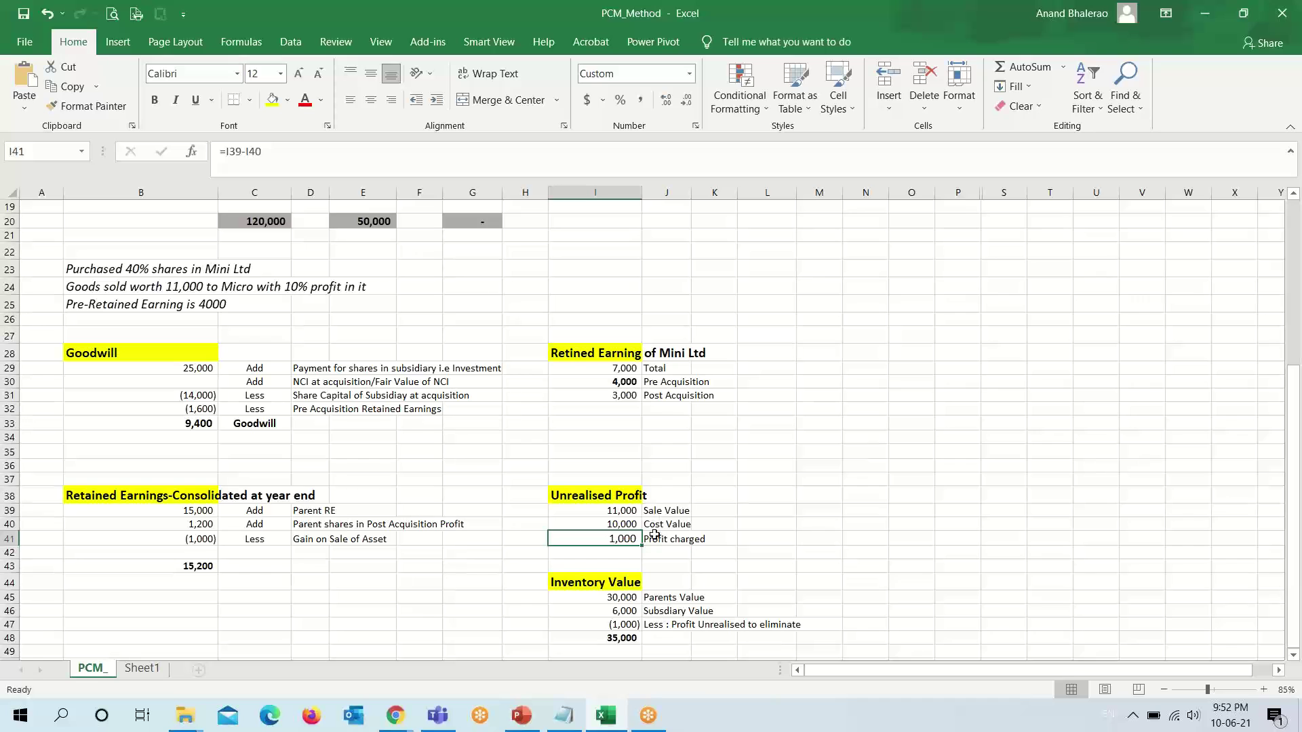
Review the parent RE, 40% post-acquisition share and (1,000) deduction formulas in B39:B41.
{"action": "left_click", "coordinate": [110, 496]}
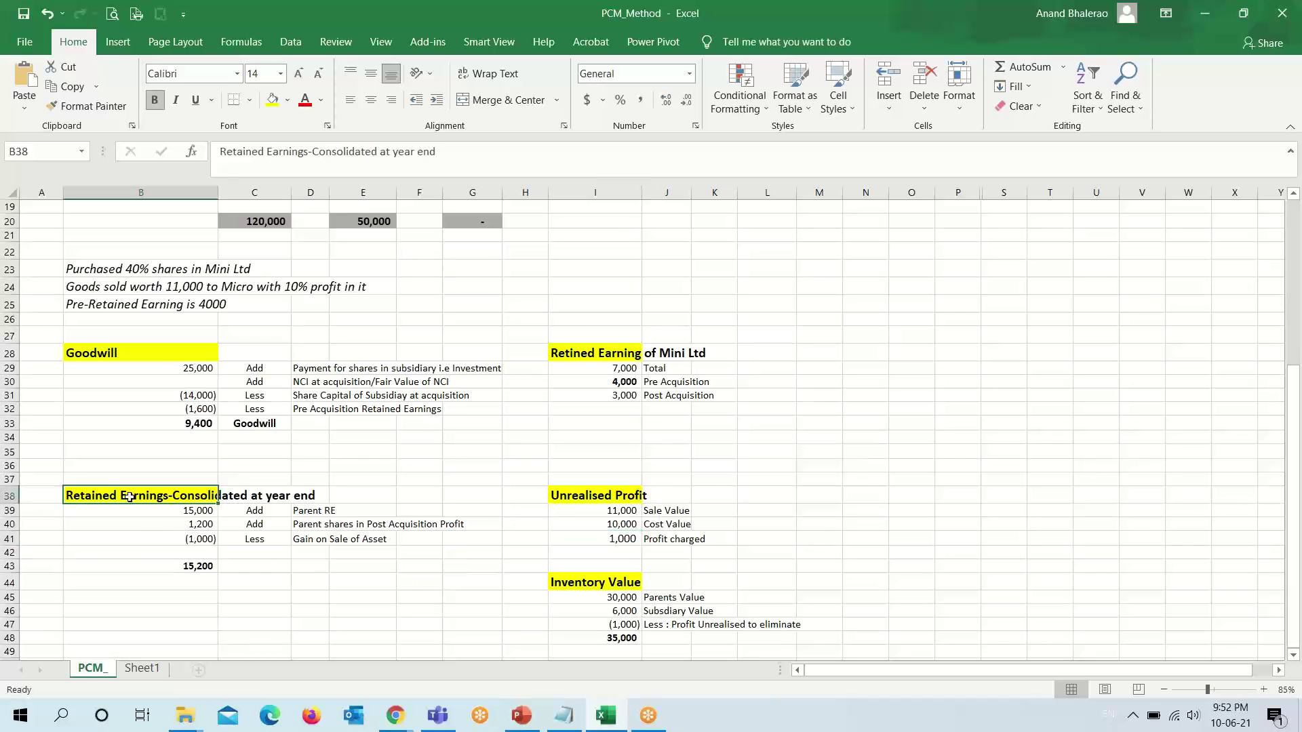
{"action": "key", "text": "Down"}
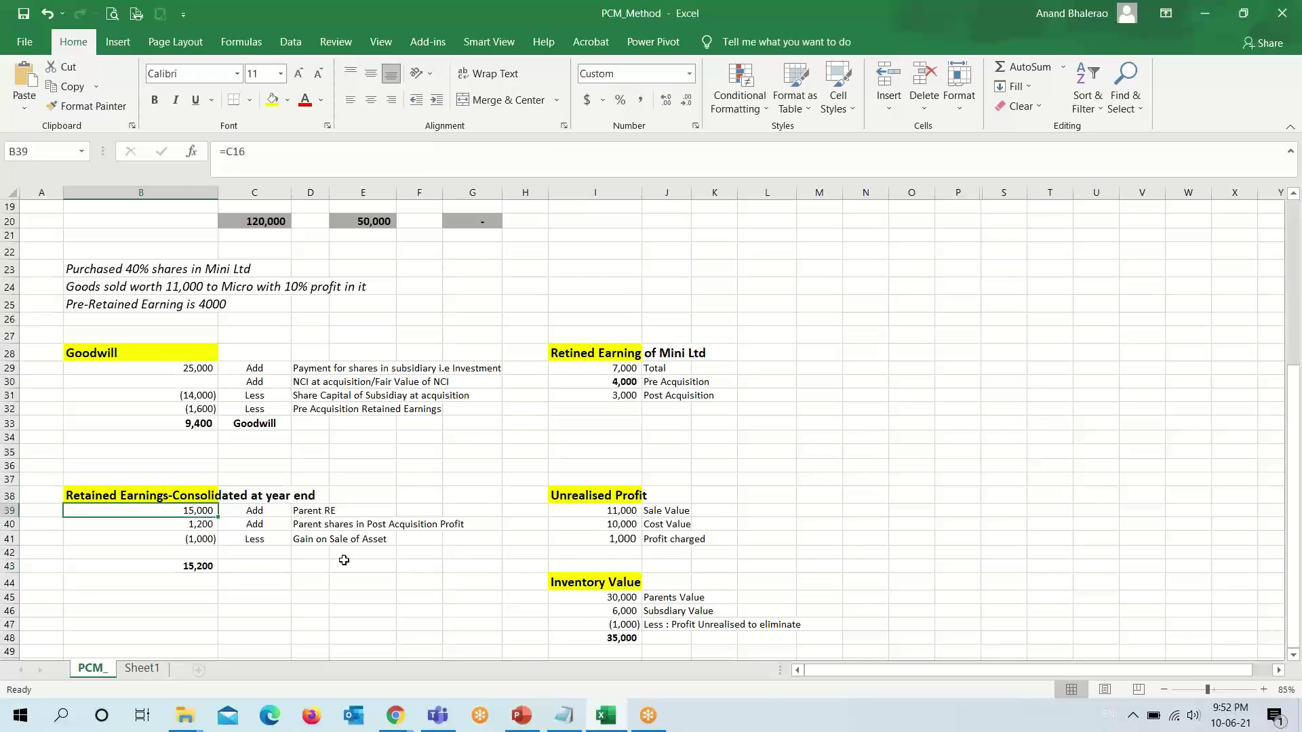
{"action": "key", "text": "F2"}
{"action": "scroll", "coordinate": [348, 560], "scroll_direction": "up", "scroll_amount": 5}
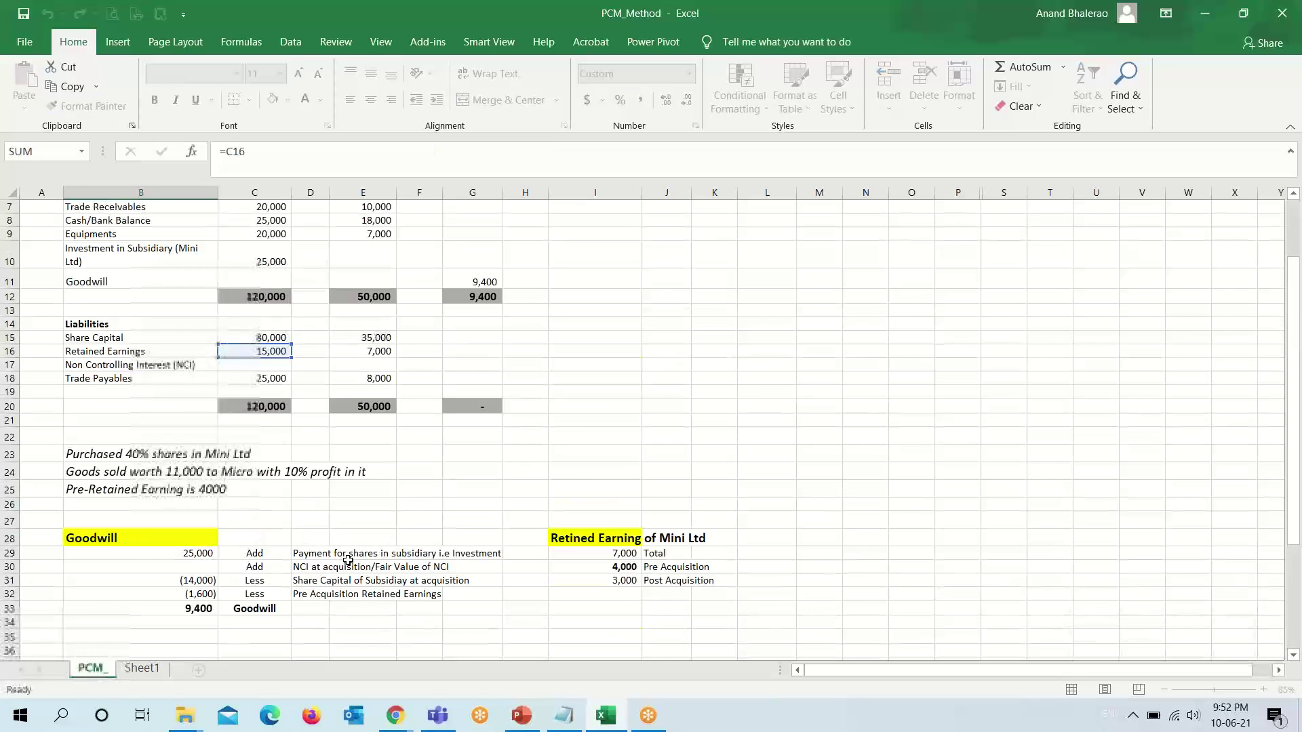
{"action": "scroll", "coordinate": [272, 536], "scroll_direction": "down", "scroll_amount": 5}
{"action": "key", "text": "Escape"}
{"action": "left_click", "coordinate": [204, 514]}
{"action": "key", "text": "F2"}
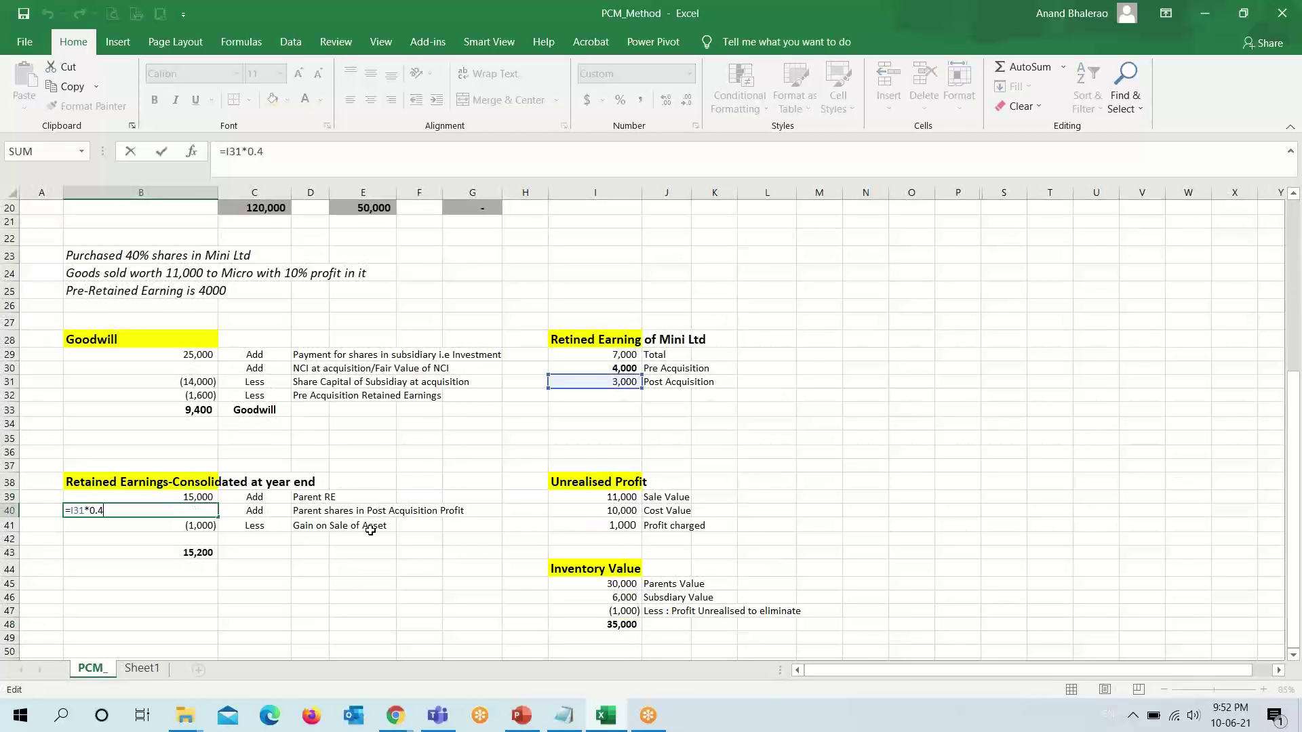
{"action": "left_click", "coordinate": [643, 449]}
{"action": "key", "text": "Escape"}
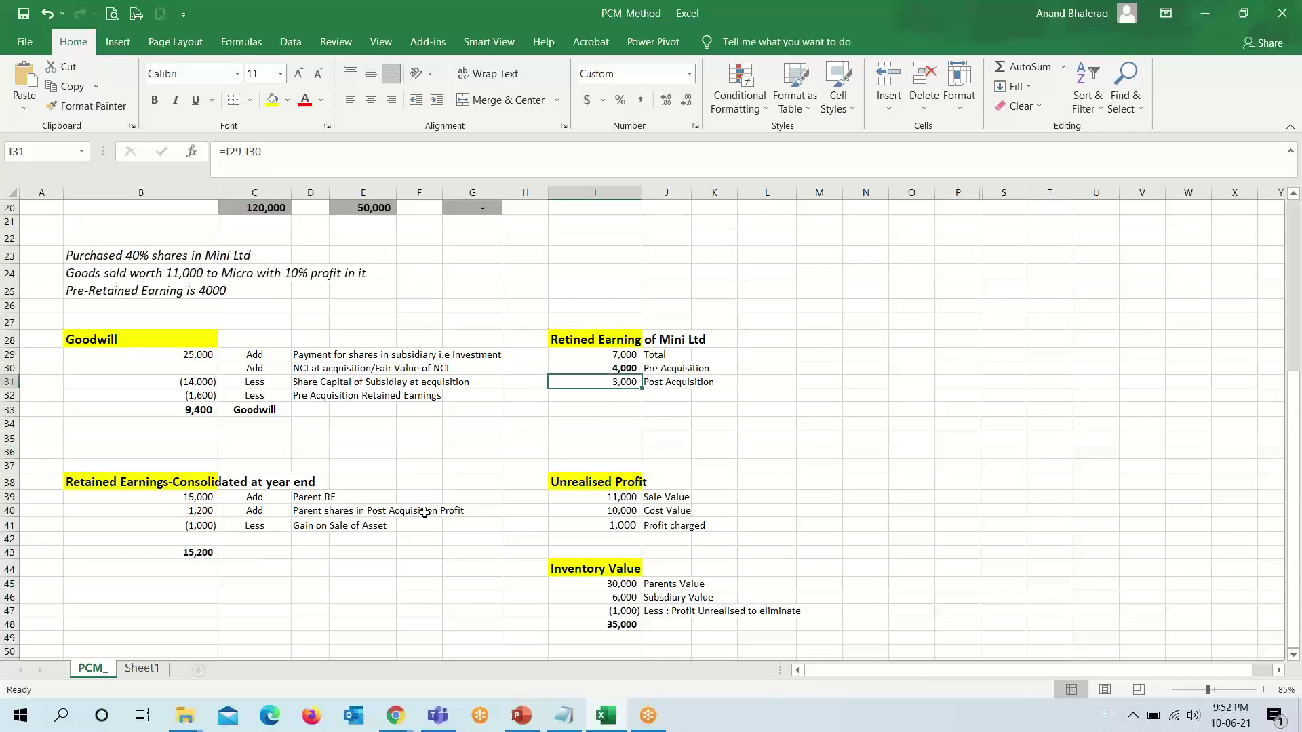
{"action": "key", "text": "F2"}
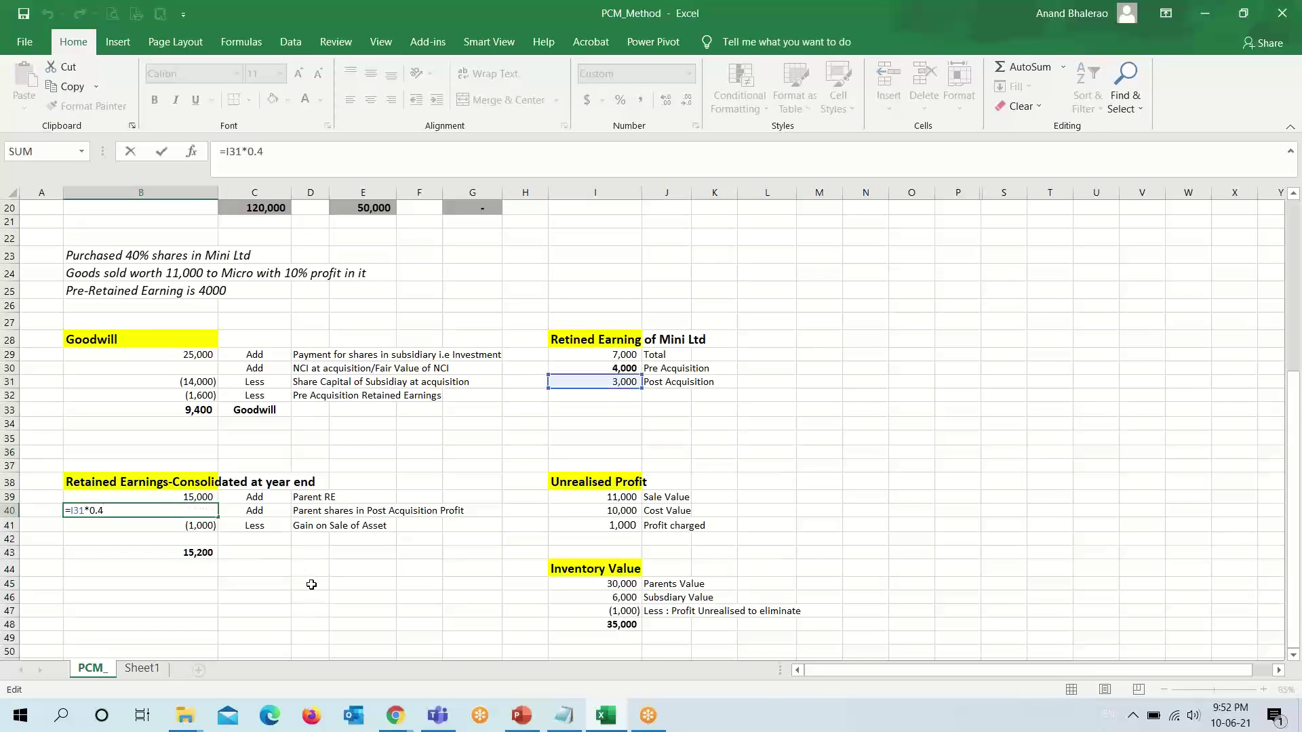
{"action": "key", "text": "Escape"}
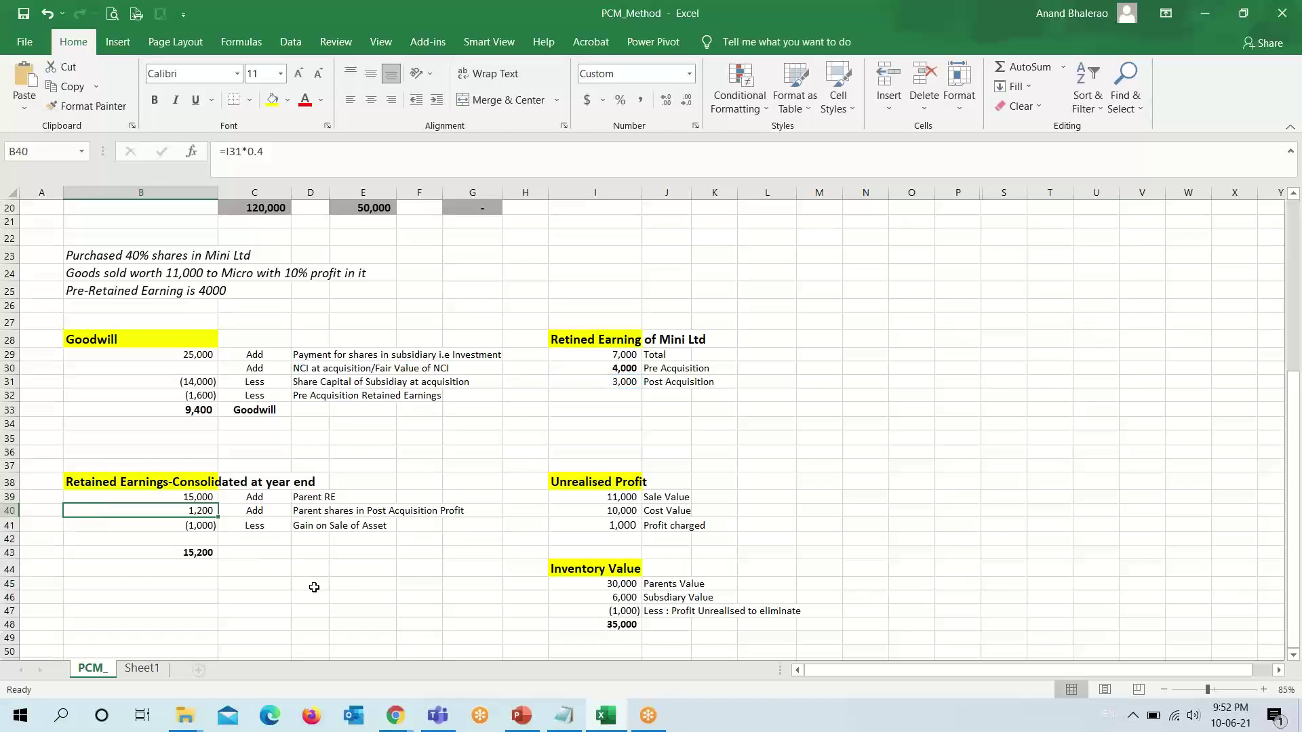
{"action": "left_click", "coordinate": [196, 527]}
{"action": "key", "text": "F2"}
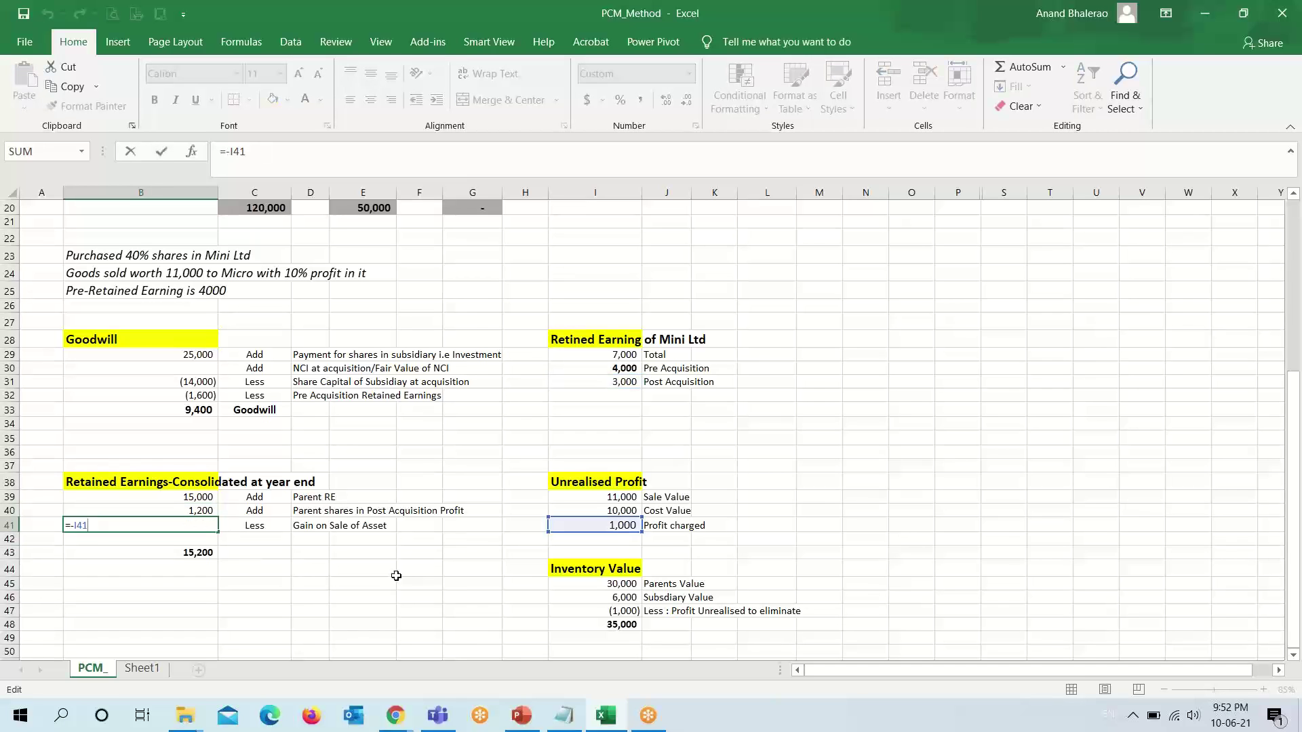
{"action": "key", "text": "ctrl+Return"}
Label the row 41 adjustment in D41 as 'Unrealised Profit'.
{"action": "left_click", "coordinate": [310, 527]}
{"action": "type", "text": "Profit"}
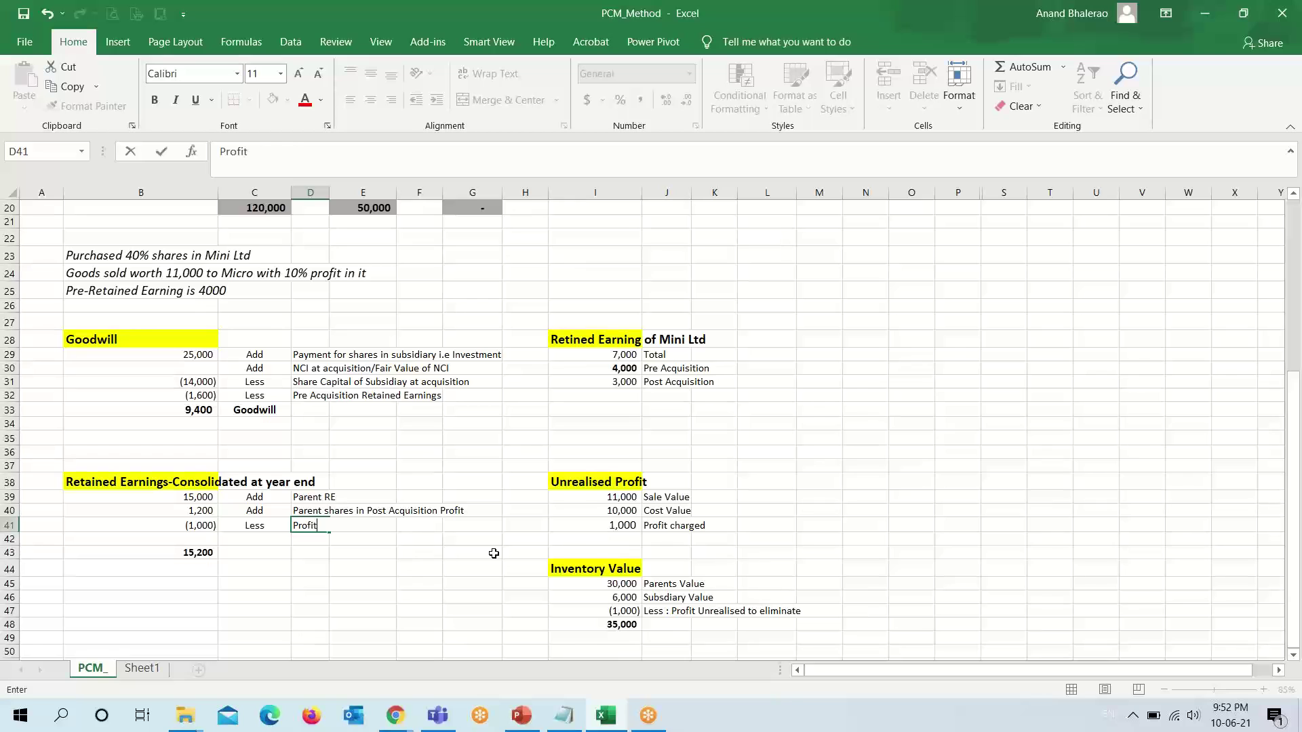
{"action": "key", "text": "Escape"}
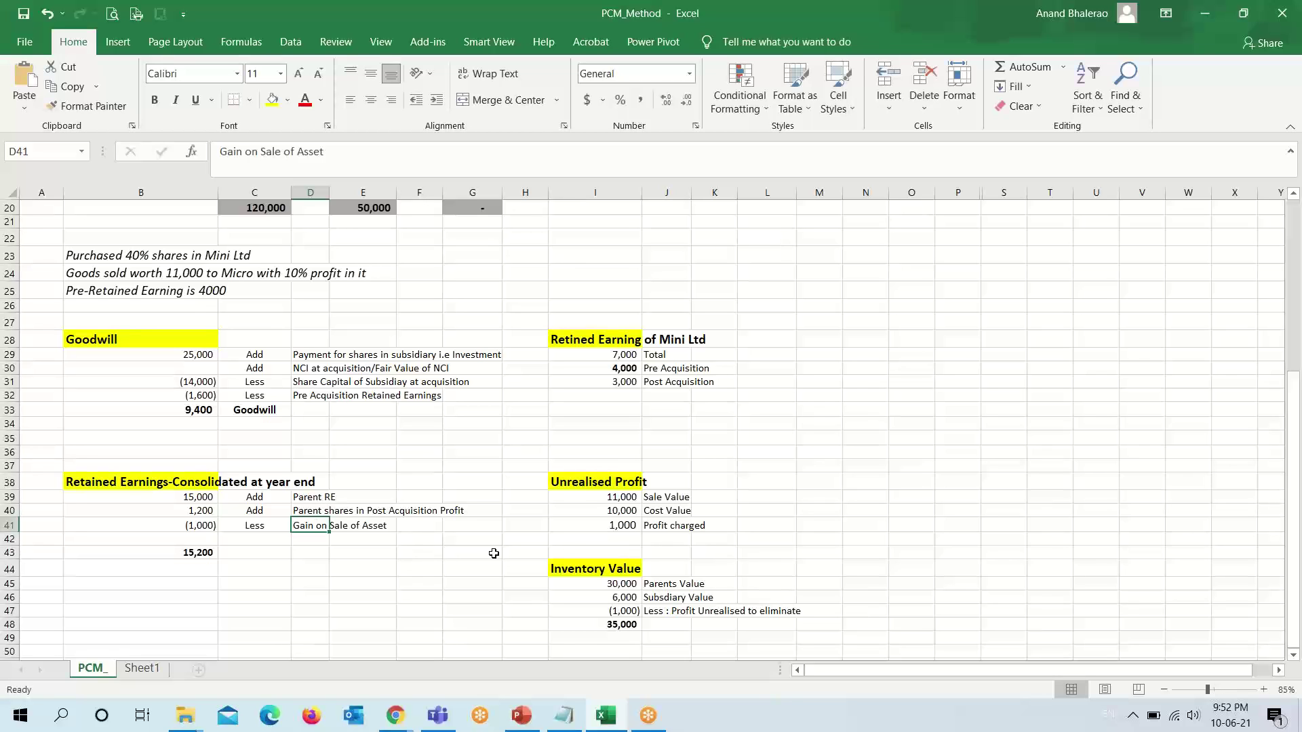
{"action": "type", "text": "Unr"}
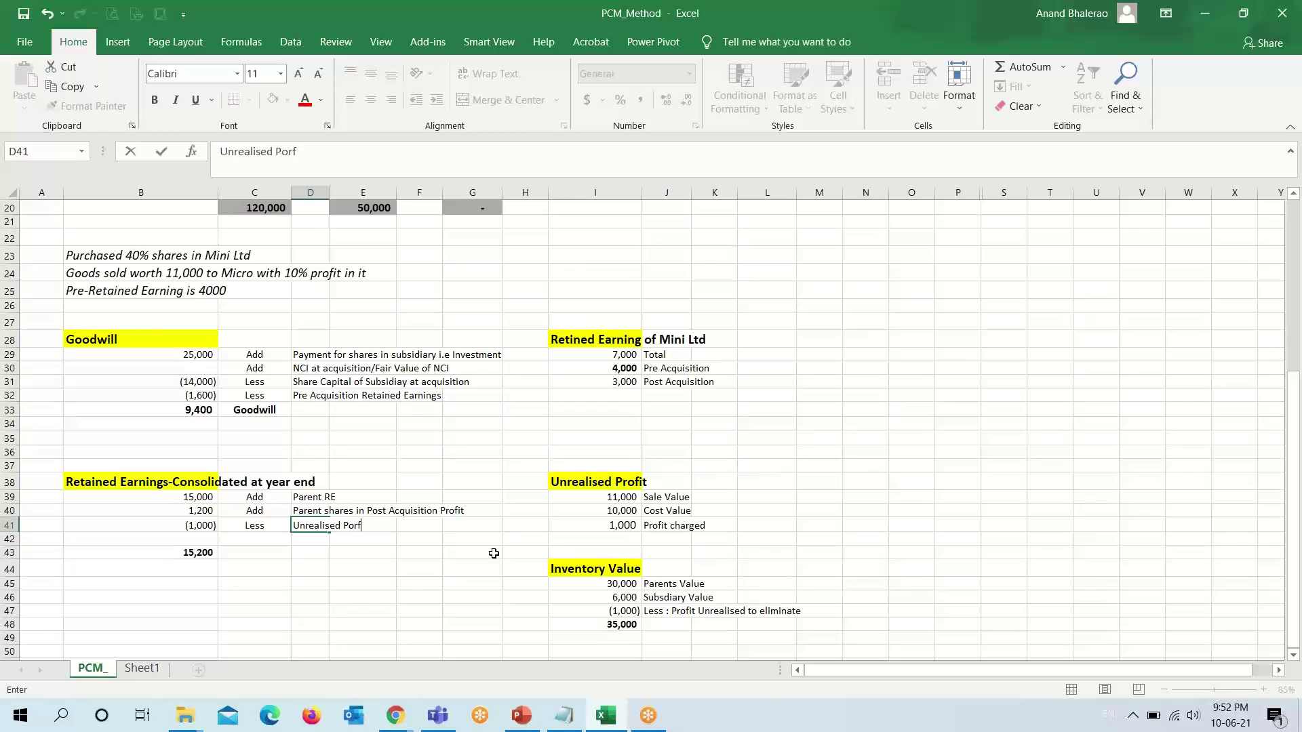
{"action": "type", "text": "ealised Profit"}
{"action": "key", "text": "Return"}
Recheck the B41 deduction and the retained earnings total formula without changes.
{"action": "key", "text": "Up"}
{"action": "key", "text": "Left"}
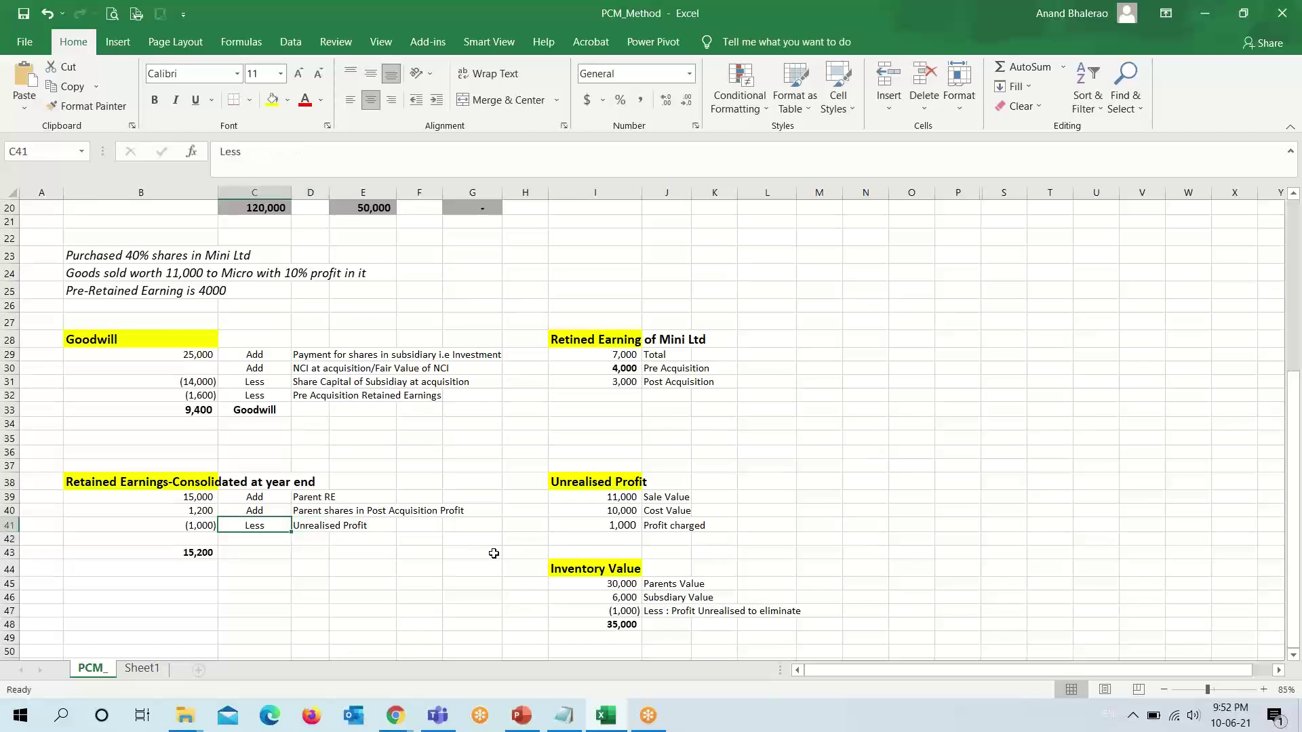
{"action": "key", "text": "Left"}
{"action": "key", "text": "F2"}
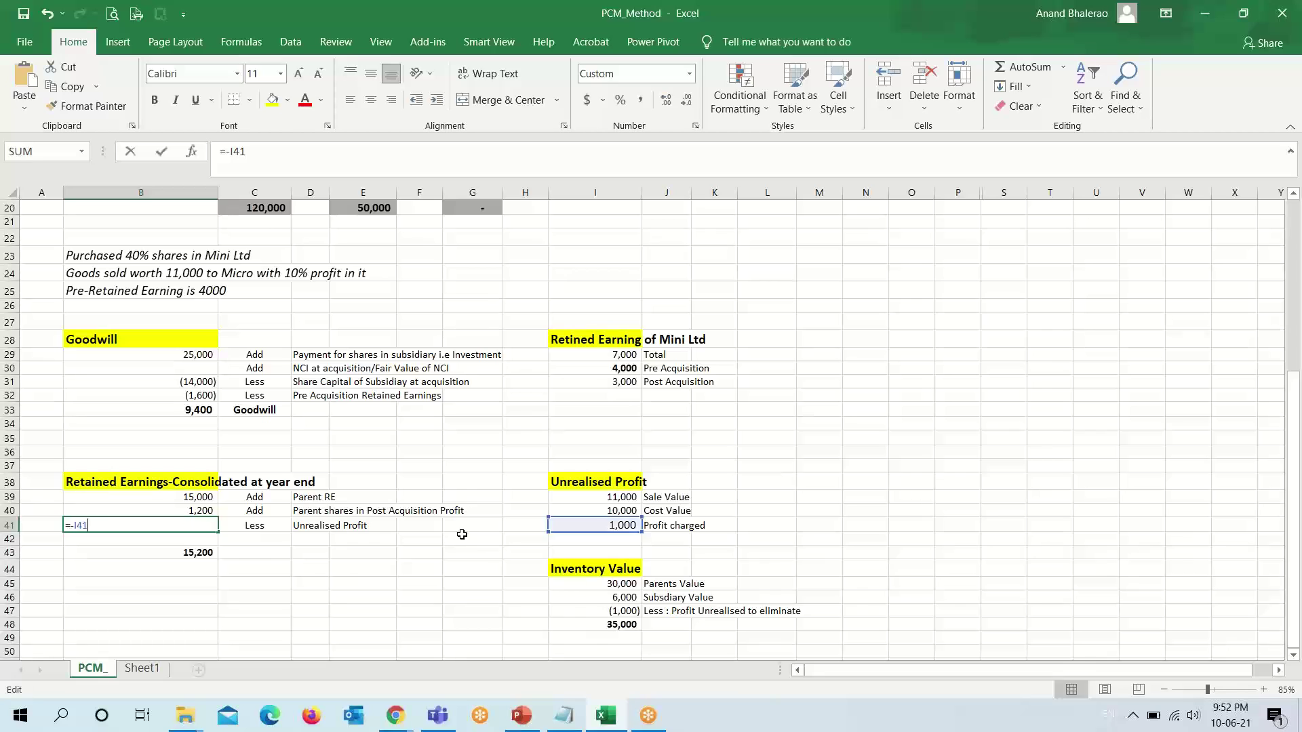
{"action": "key", "text": "Escape"}
{"action": "left_click", "coordinate": [176, 544]}
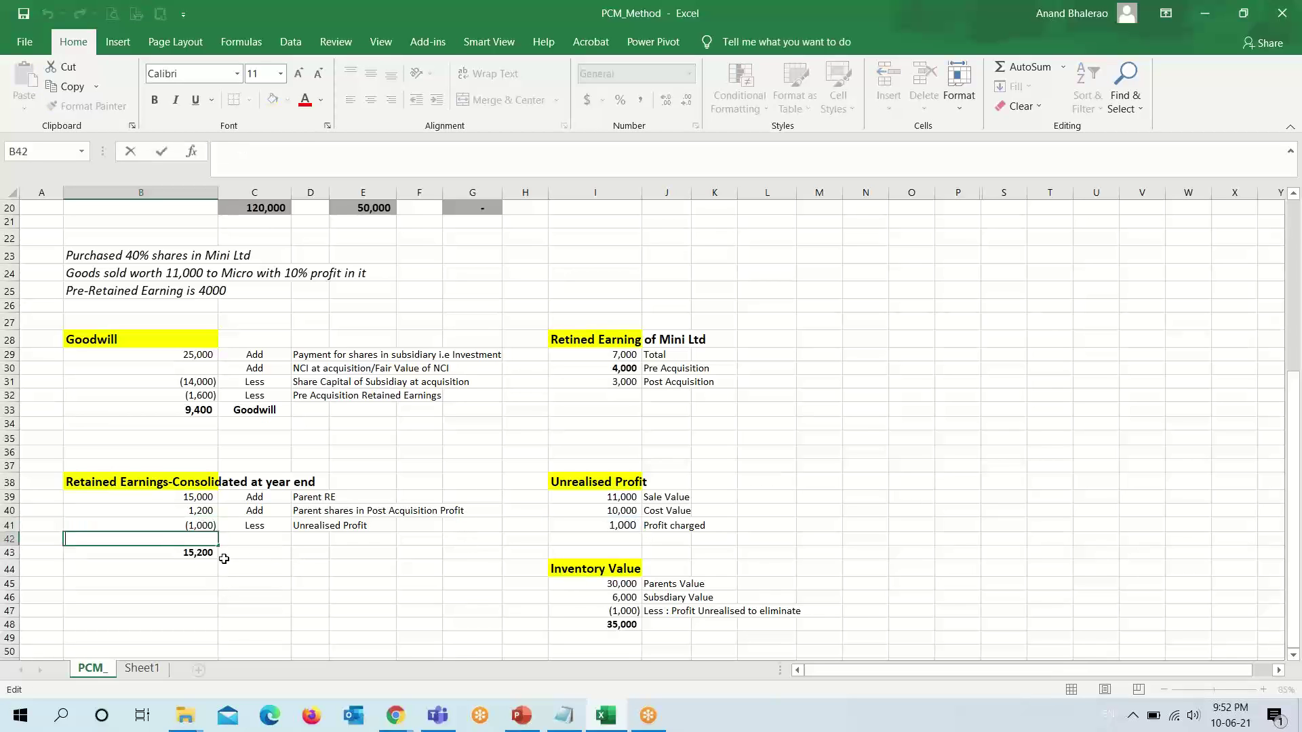
{"action": "left_click", "coordinate": [178, 550]}
{"action": "key", "text": "F2"}
{"action": "key", "text": "Escape"}
Link the Combined SOFP retained earnings in G16 to the 15,200 total in B43.
{"action": "scroll", "coordinate": [154, 442], "scroll_direction": "up", "scroll_amount": 3}
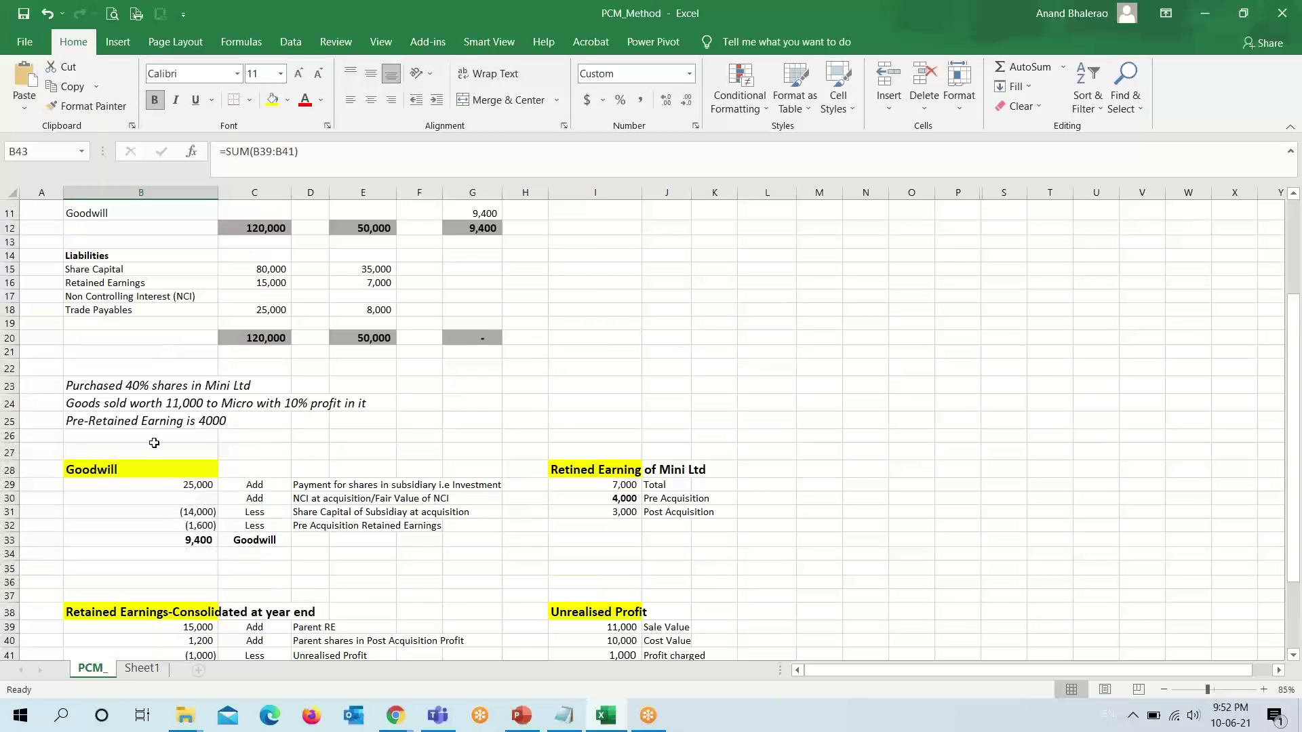
{"action": "left_click", "coordinate": [466, 281]}
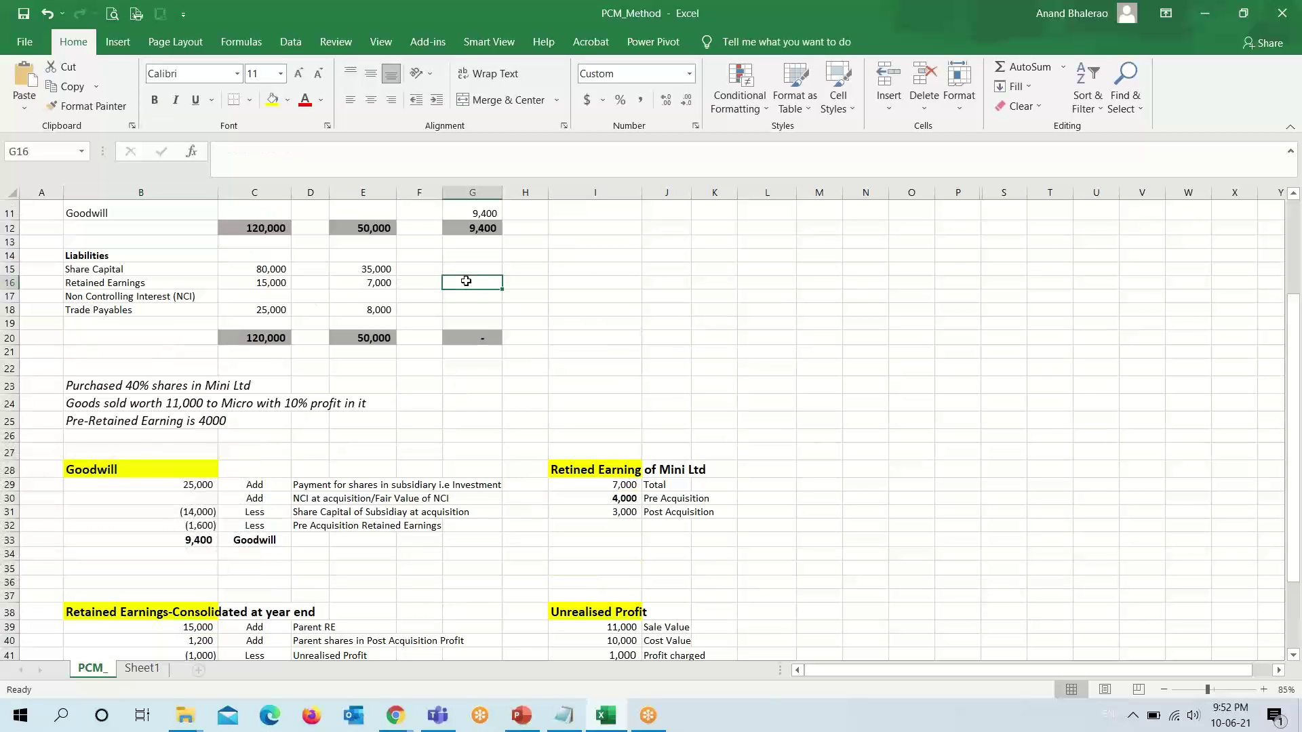
{"action": "type", "text": "="}
{"action": "scroll", "coordinate": [196, 428], "scroll_direction": "down", "scroll_amount": 5}
{"action": "left_click", "coordinate": [185, 454]}
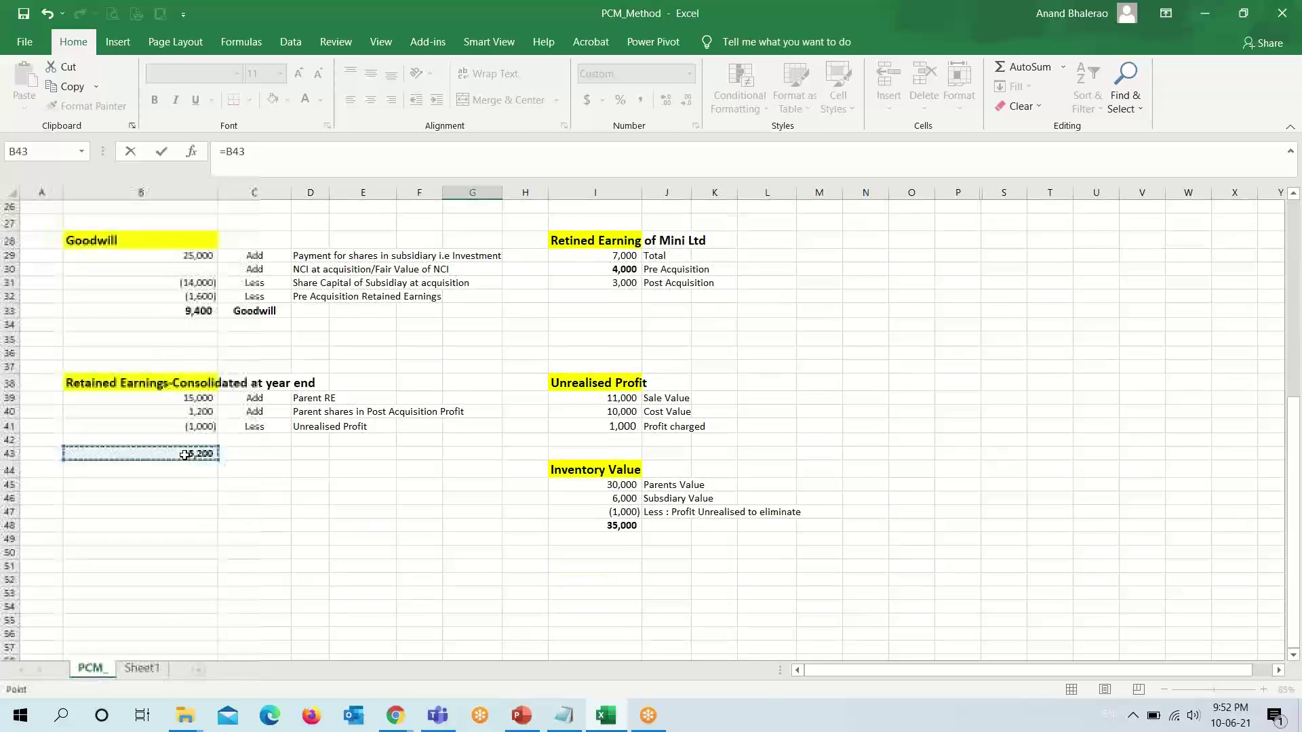
{"action": "key", "text": "Return"}
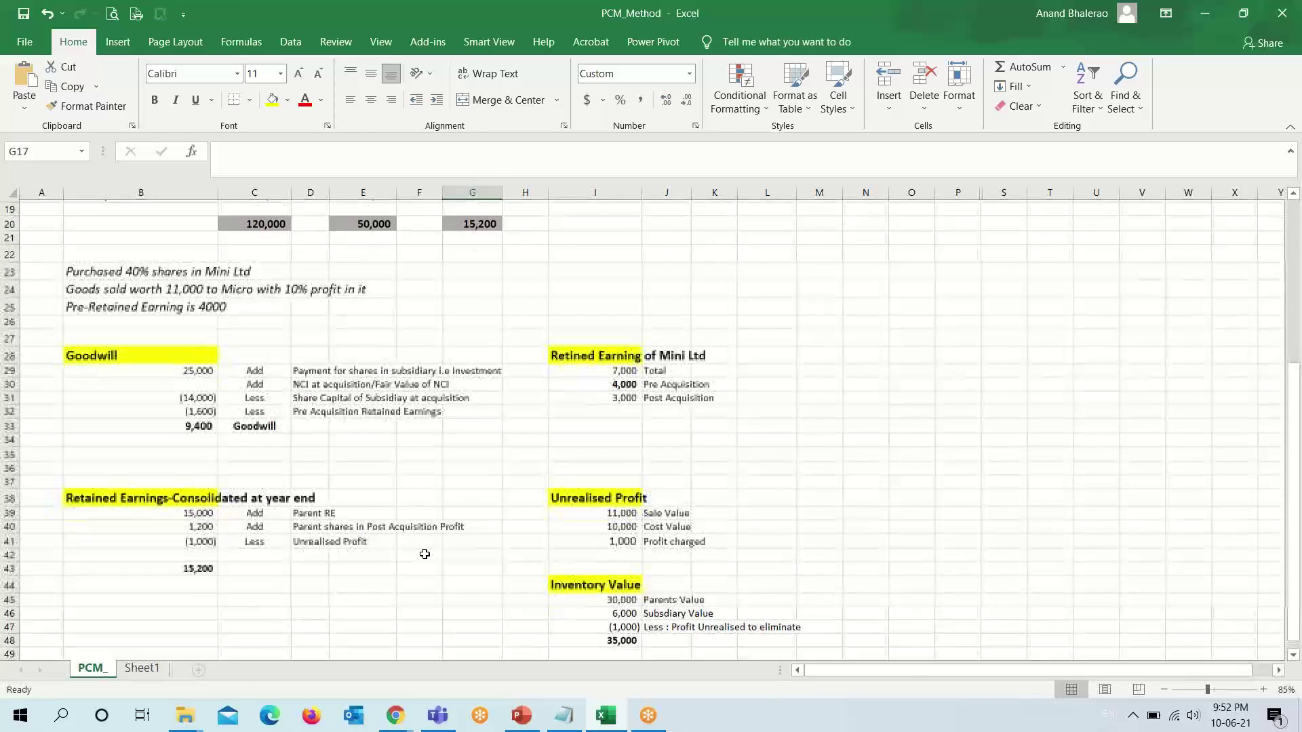
{"action": "left_click", "coordinate": [595, 569]}
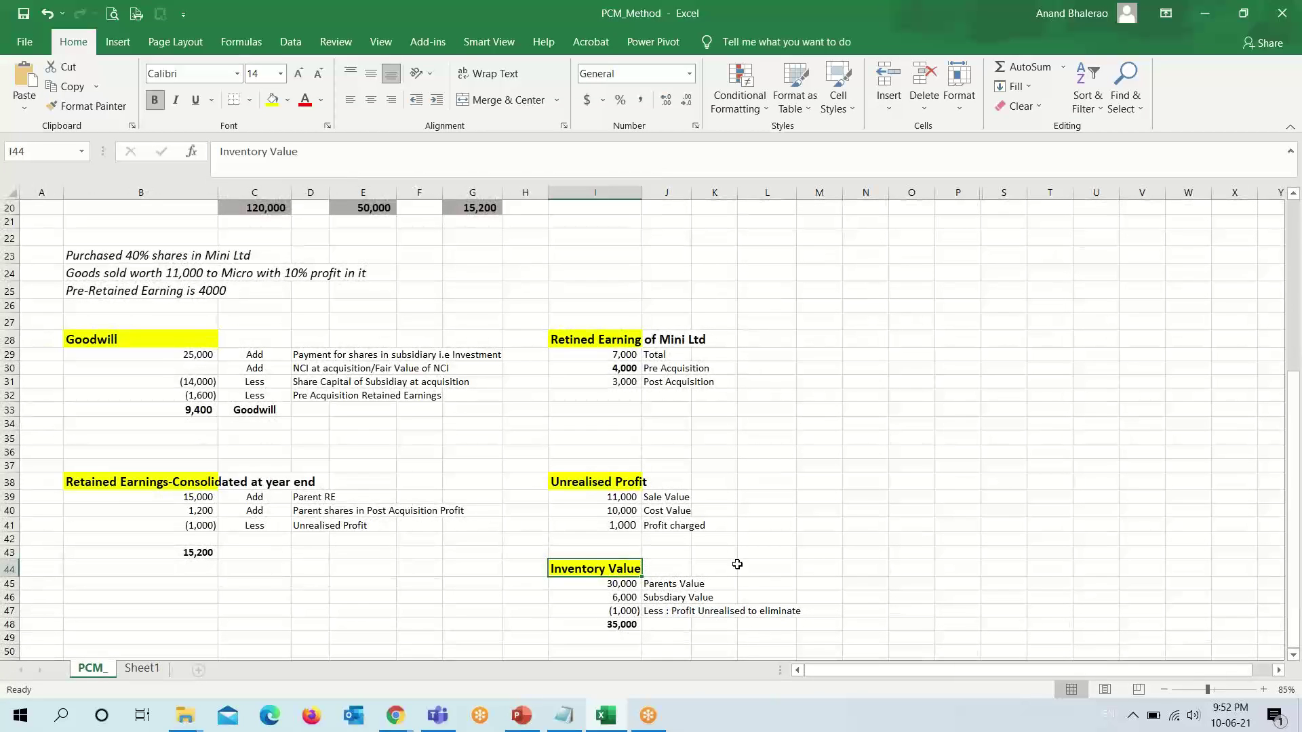
{"action": "key", "text": "F2"}
{"action": "key", "text": "Return"}
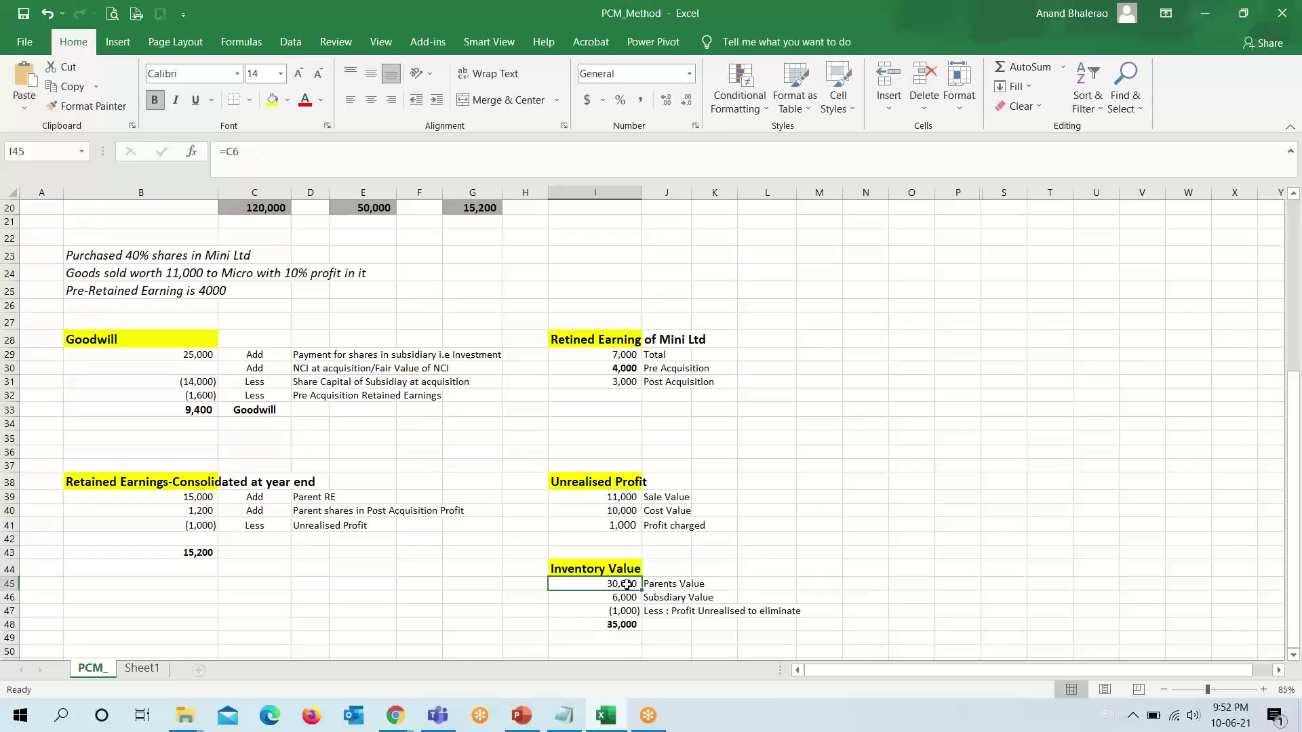
{"action": "key", "text": "F2"}
{"action": "scroll", "coordinate": [743, 572], "scroll_direction": "up", "scroll_amount": 6}
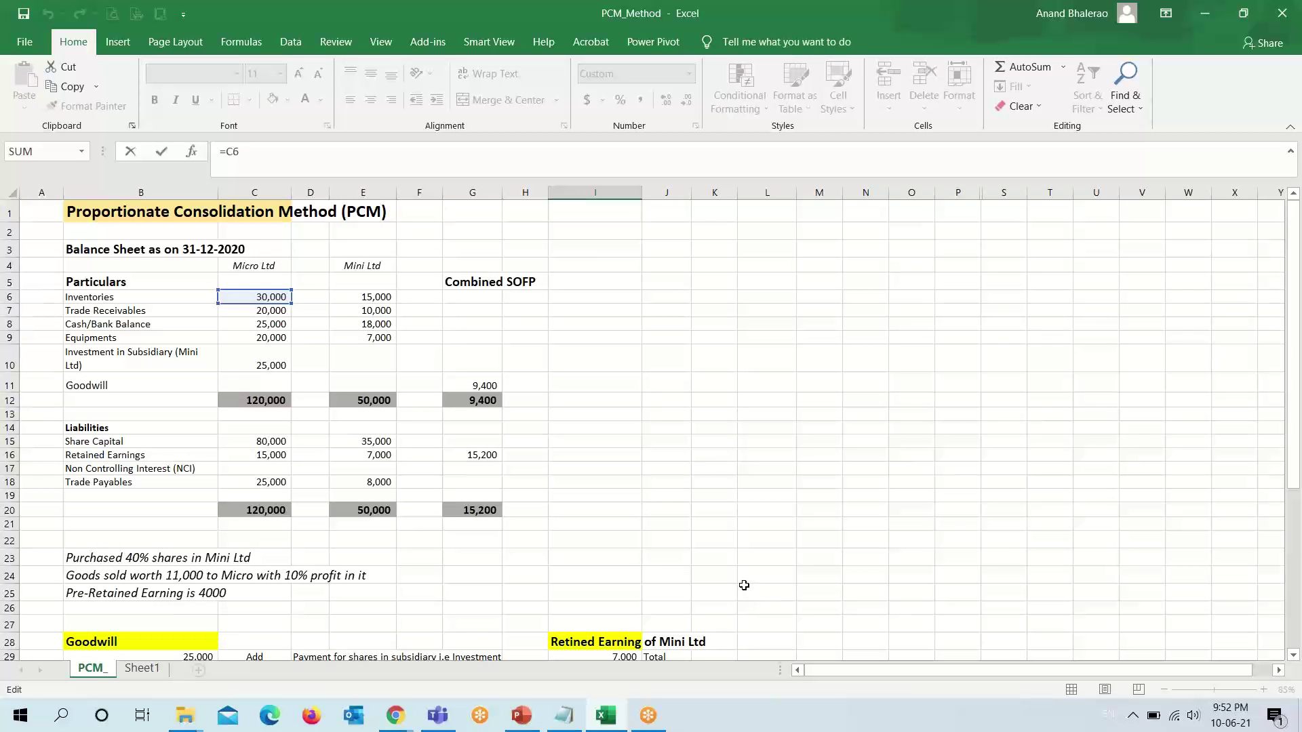
{"action": "scroll", "coordinate": [743, 585], "scroll_direction": "down", "scroll_amount": 7}
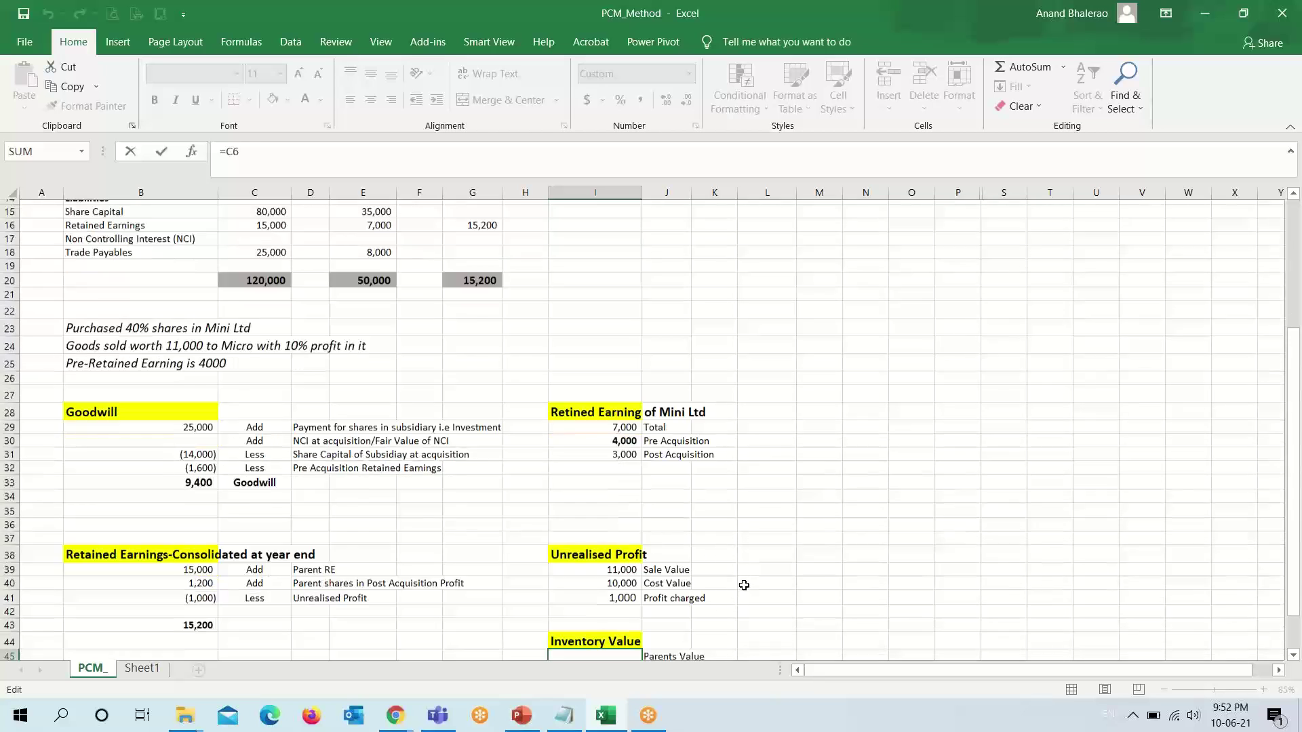
{"action": "key", "text": "Escape"}
{"action": "key", "text": "F2"}
{"action": "key", "text": "Escape"}
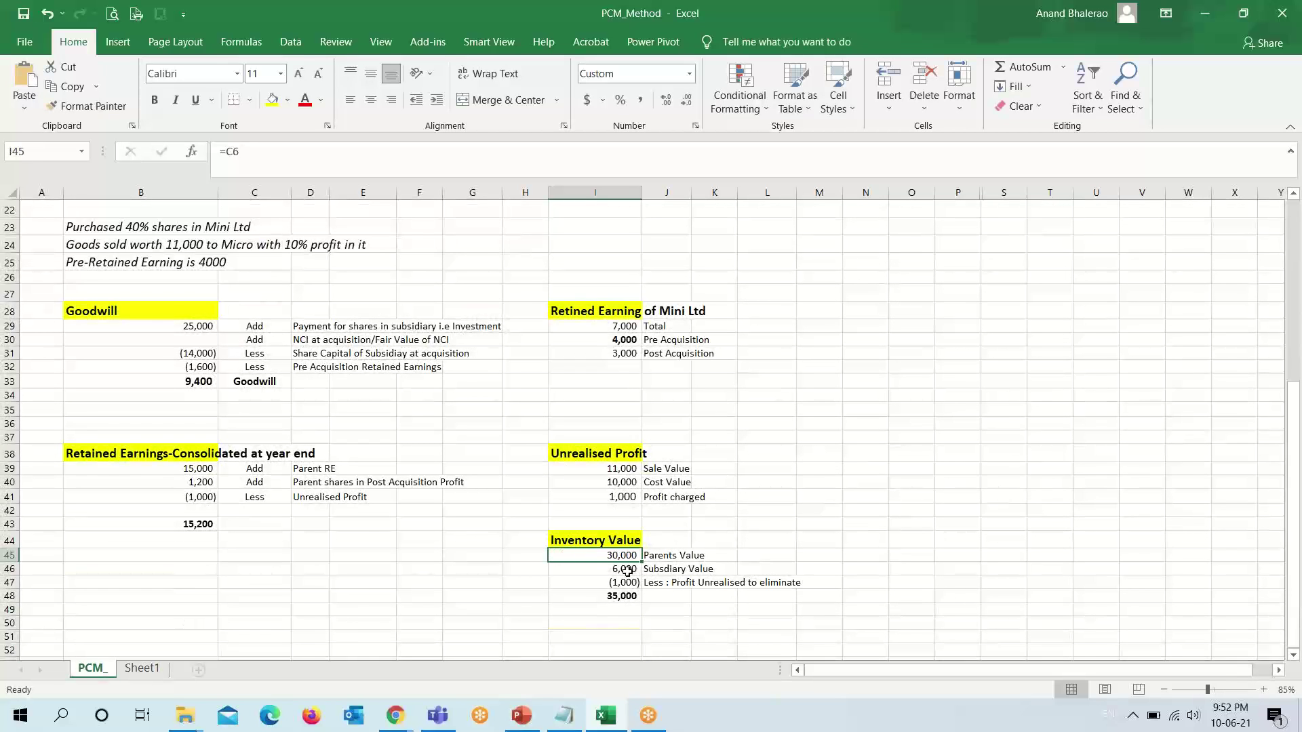
{"action": "double_click", "coordinate": [627, 569]}
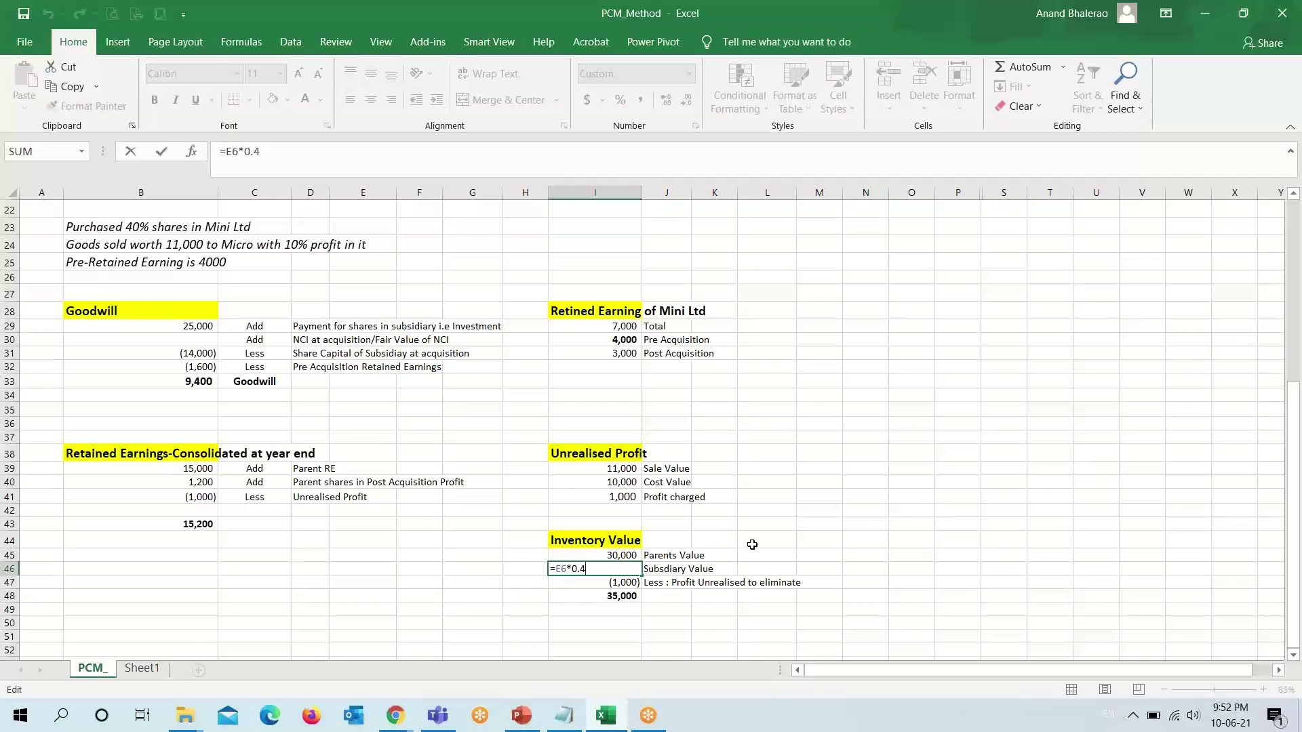
{"action": "scroll", "coordinate": [752, 544], "scroll_direction": "up", "scroll_amount": 7}
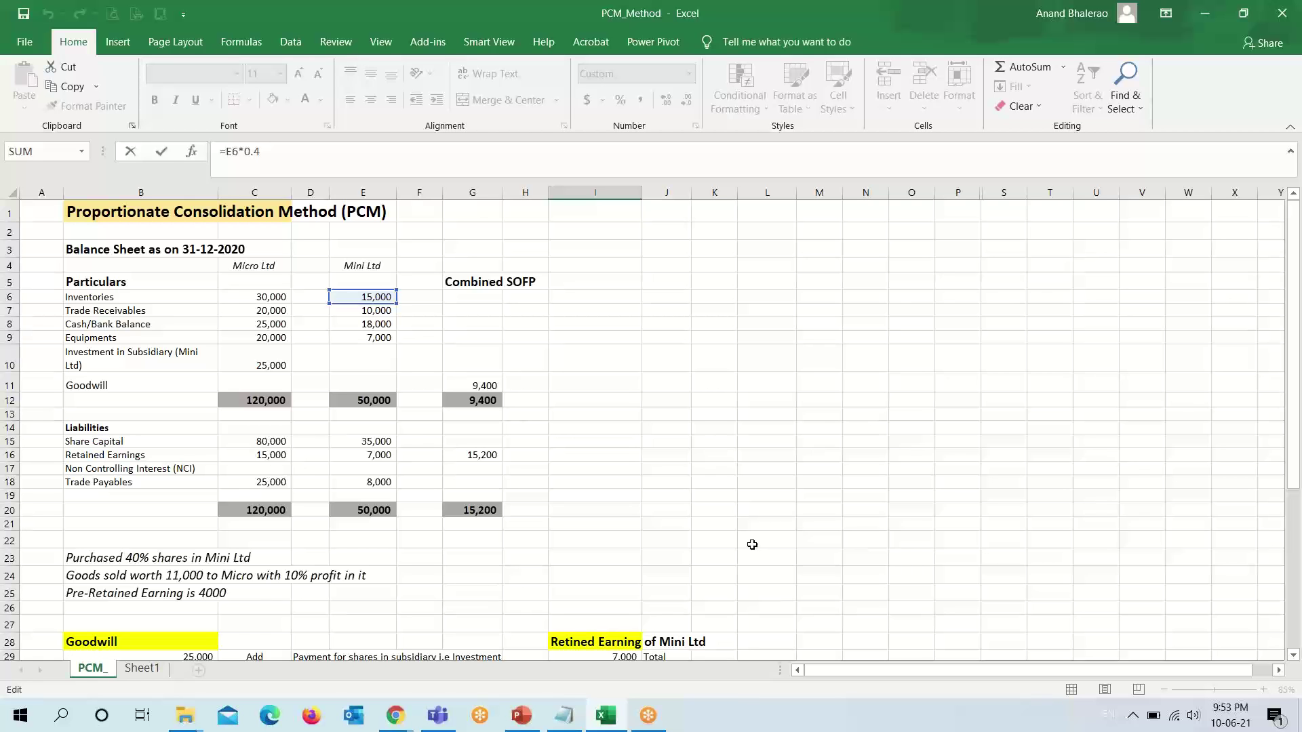
{"action": "scroll", "coordinate": [752, 544], "scroll_direction": "down", "scroll_amount": 6}
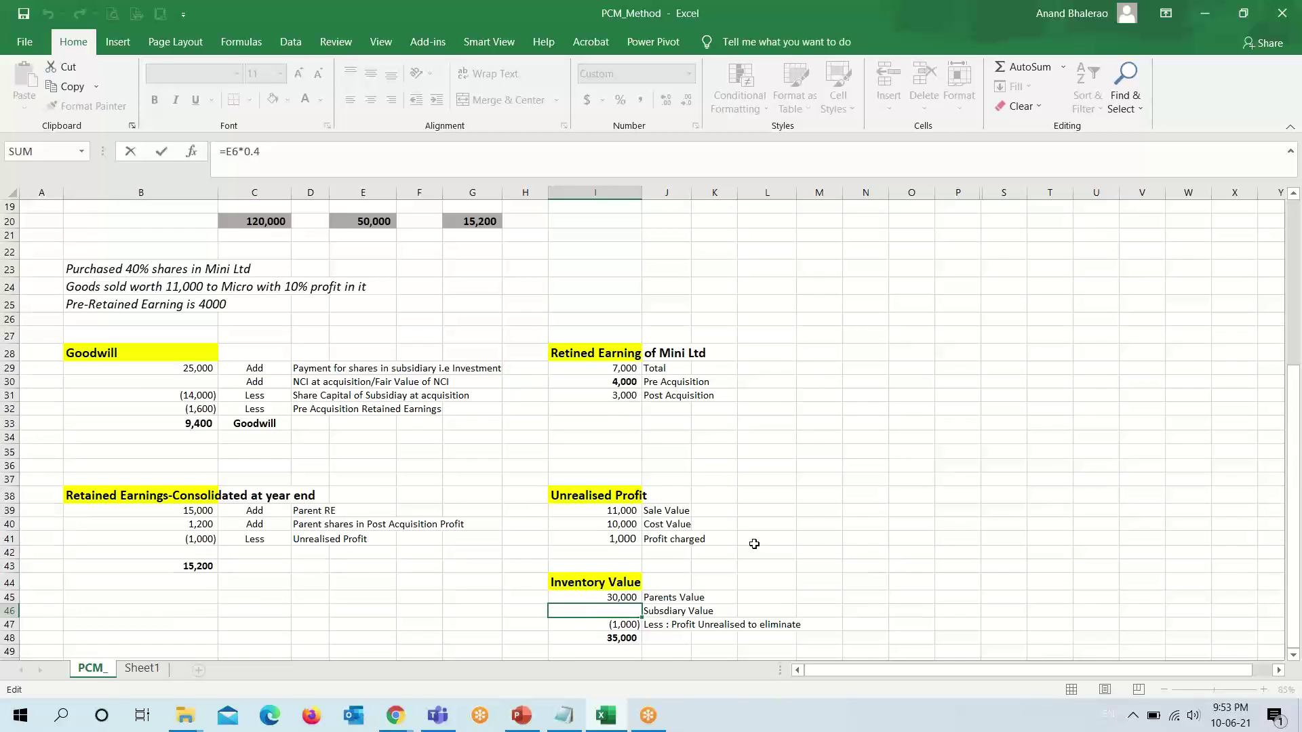
{"action": "scroll", "coordinate": [754, 544], "scroll_direction": "up", "scroll_amount": 6}
{"action": "scroll", "coordinate": [754, 544], "scroll_direction": "down", "scroll_amount": 7}
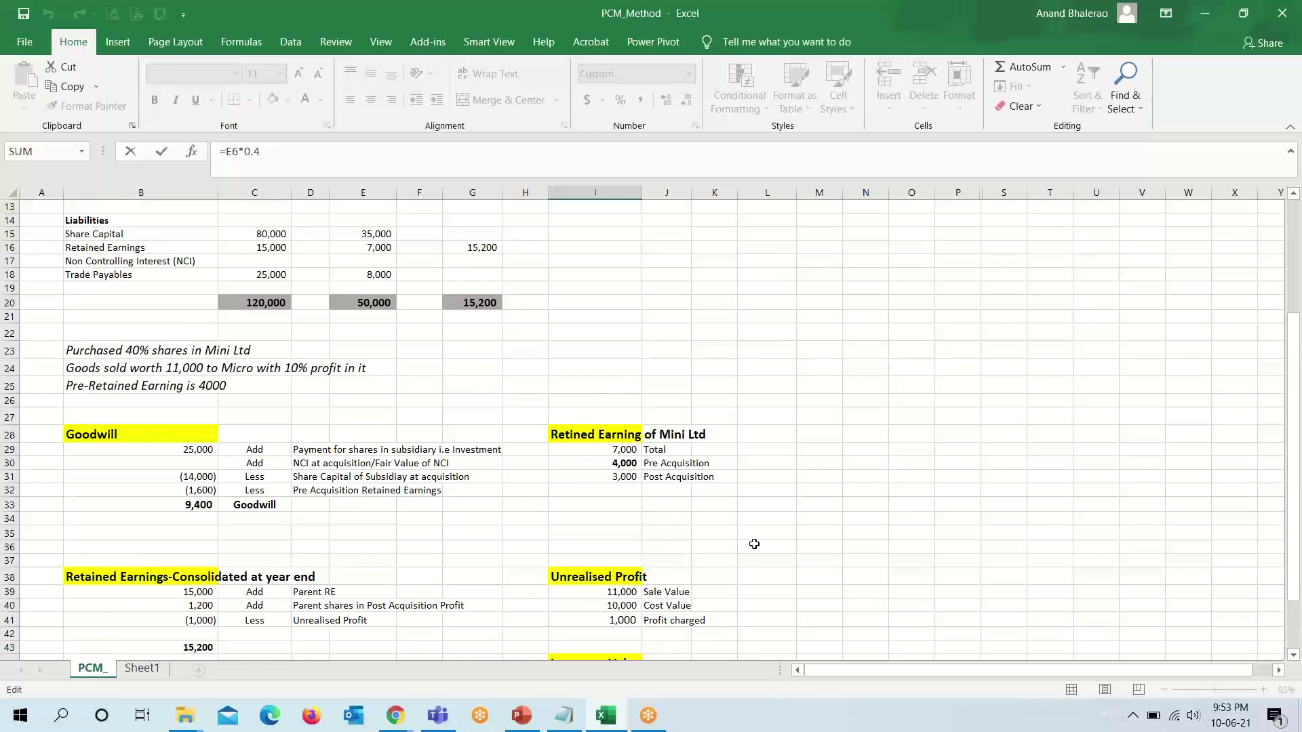
{"action": "left_click", "coordinate": [756, 551]}
{"action": "left_click", "coordinate": [625, 569]}
{"action": "key", "text": "F2"}
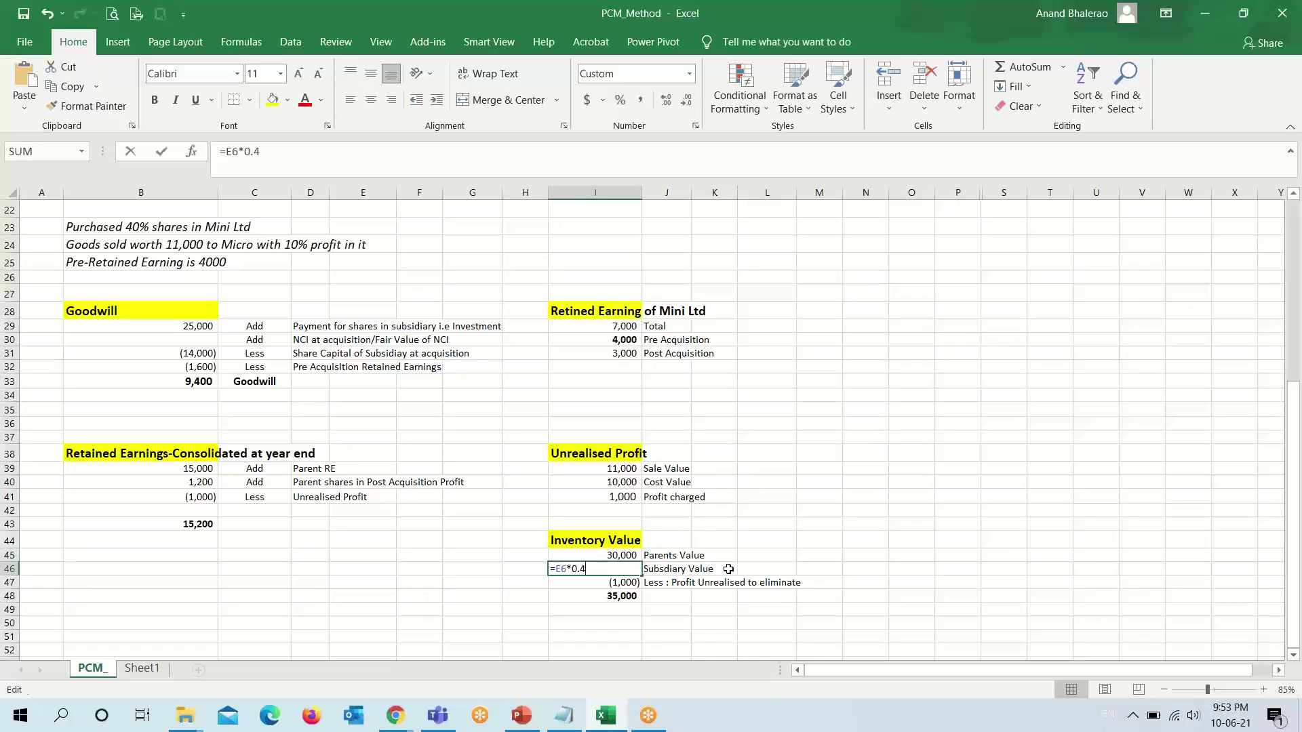
{"action": "key", "text": "Escape"}
{"action": "left_click", "coordinate": [628, 582]}
{"action": "key", "text": "F2"}
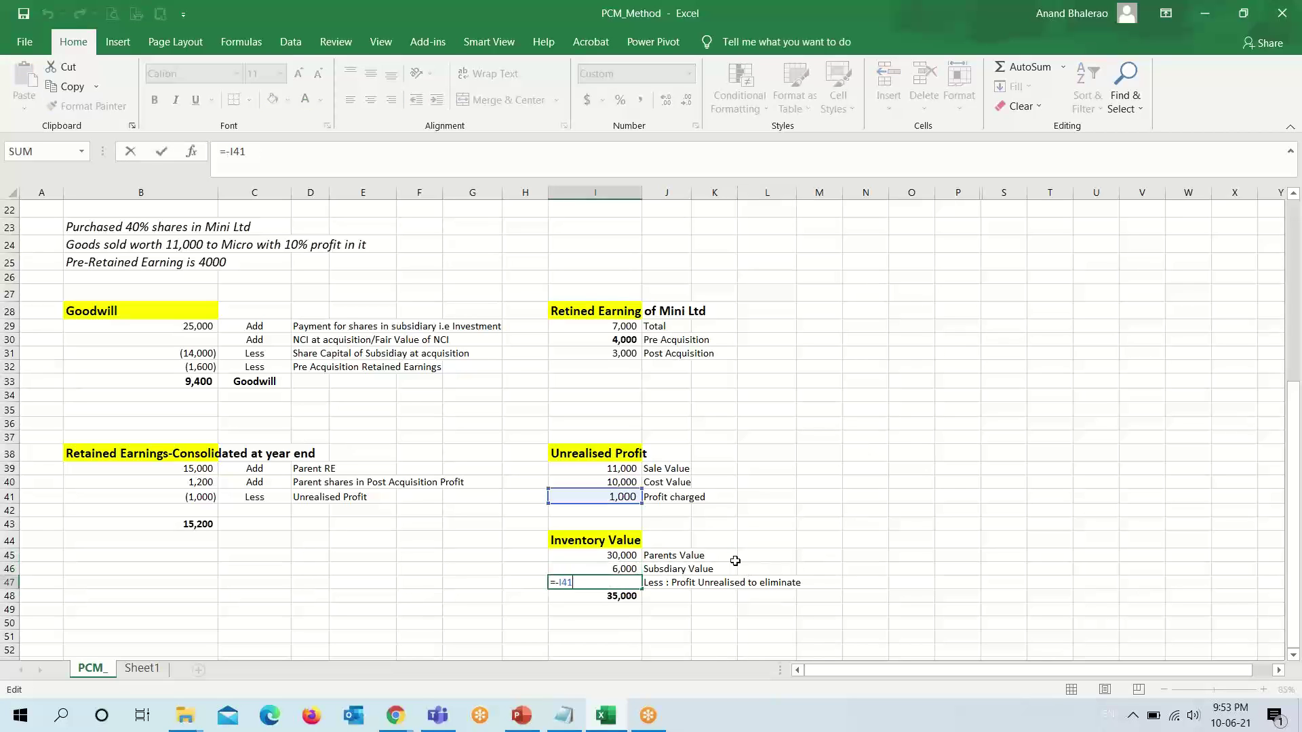
{"action": "key", "text": "Escape"}
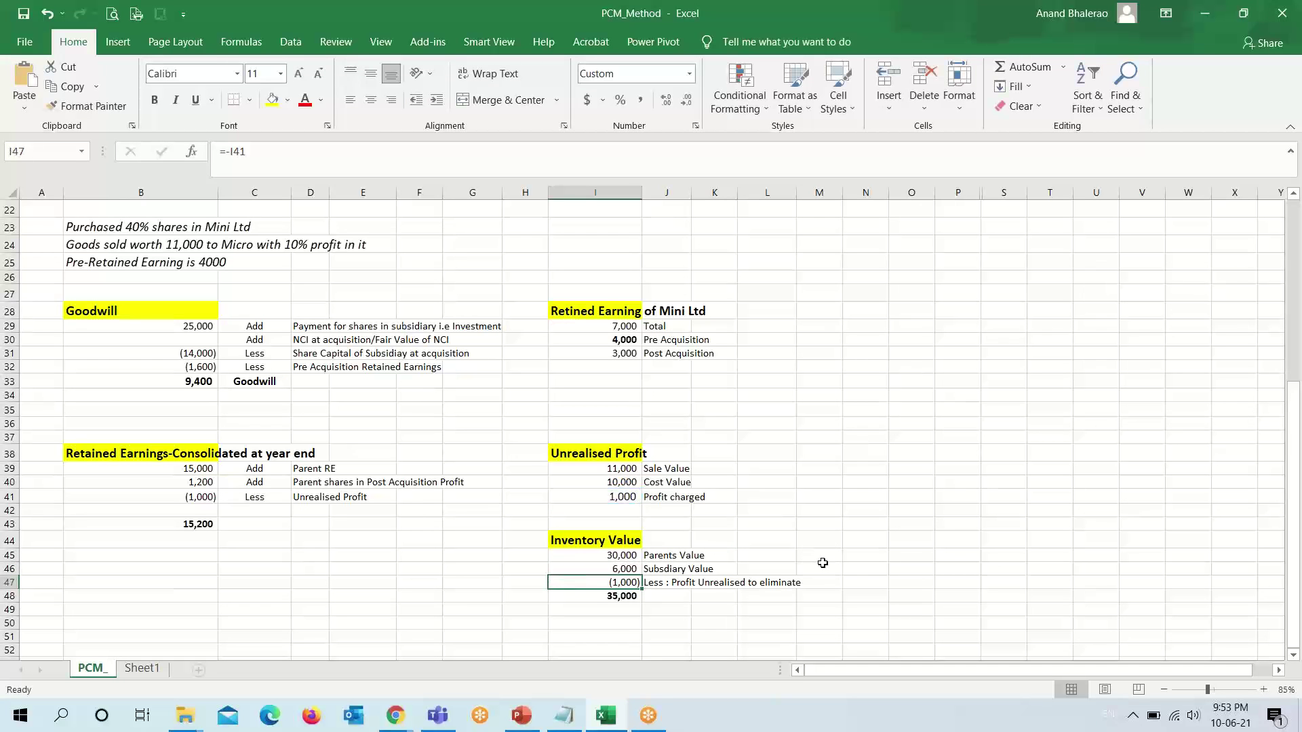
{"action": "left_click", "coordinate": [618, 595]}
{"action": "key", "text": "F2"}
{"action": "key", "text": "Escape"}
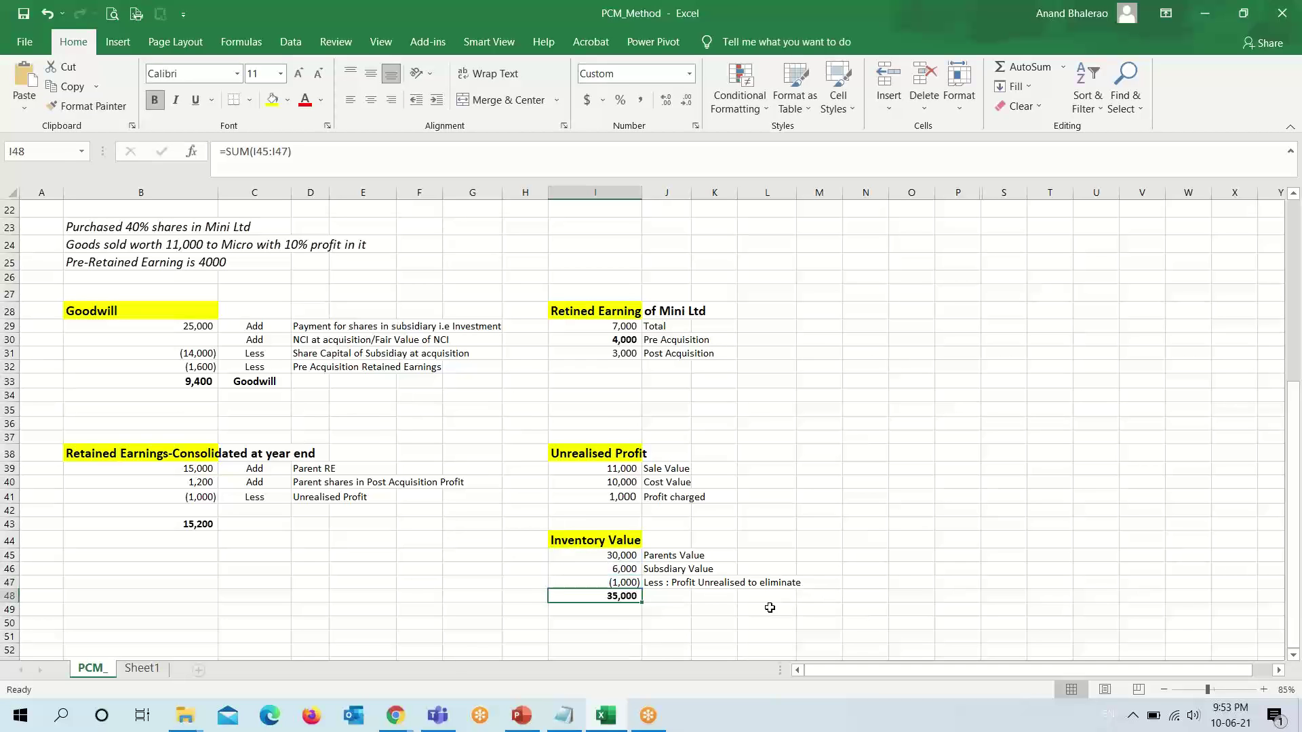
{"action": "scroll", "coordinate": [770, 608], "scroll_direction": "up", "scroll_amount": 7}
Set combined inventories in G6 to =I48 from the Inventory Value working.
{"action": "left_click", "coordinate": [475, 296]}
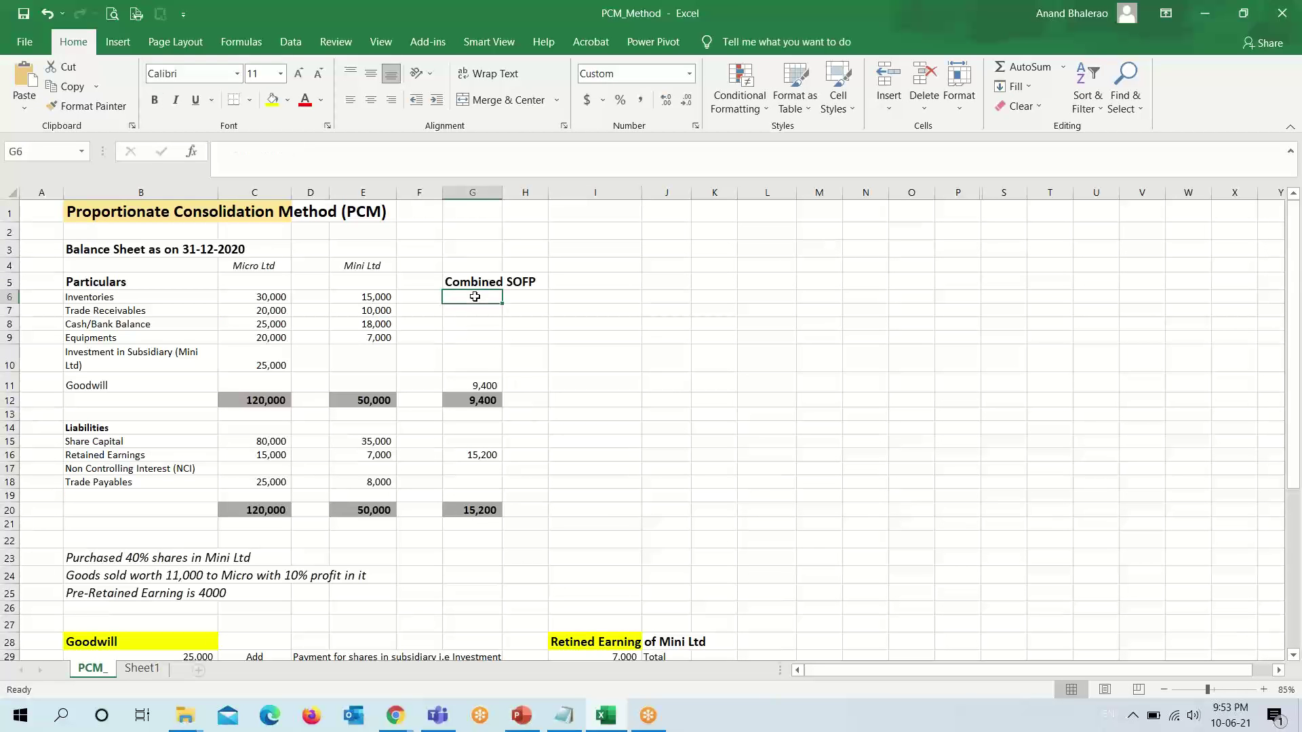
{"action": "type", "text": "="}
{"action": "scroll", "coordinate": [518, 480], "scroll_direction": "down", "scroll_amount": 8}
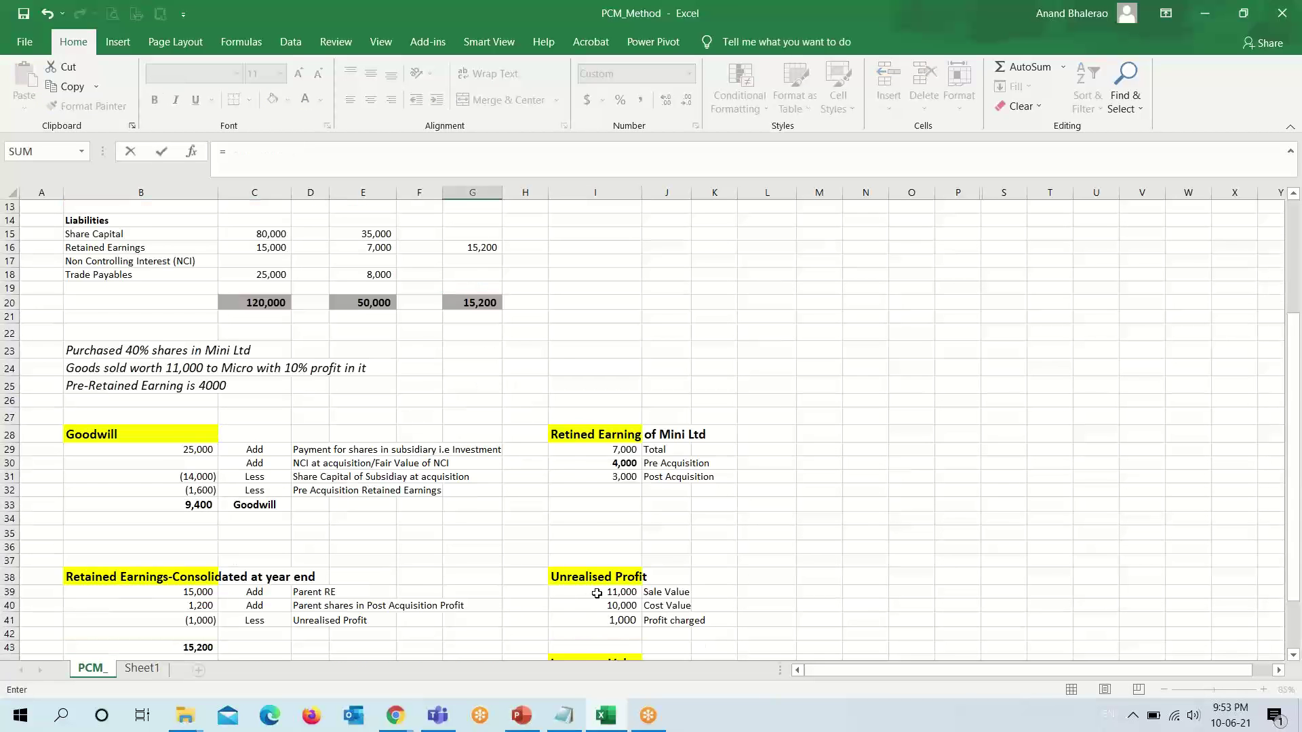
{"action": "left_click", "coordinate": [612, 542]}
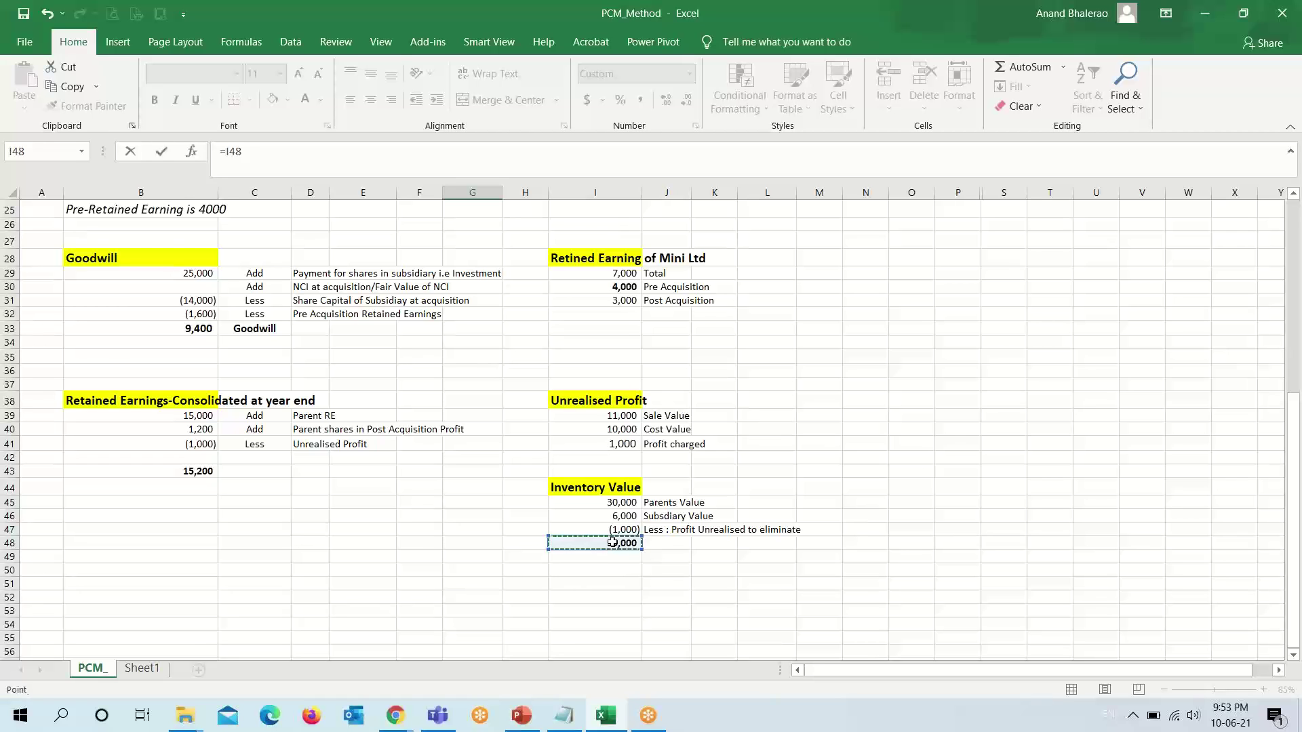
{"action": "key", "text": "Return"}
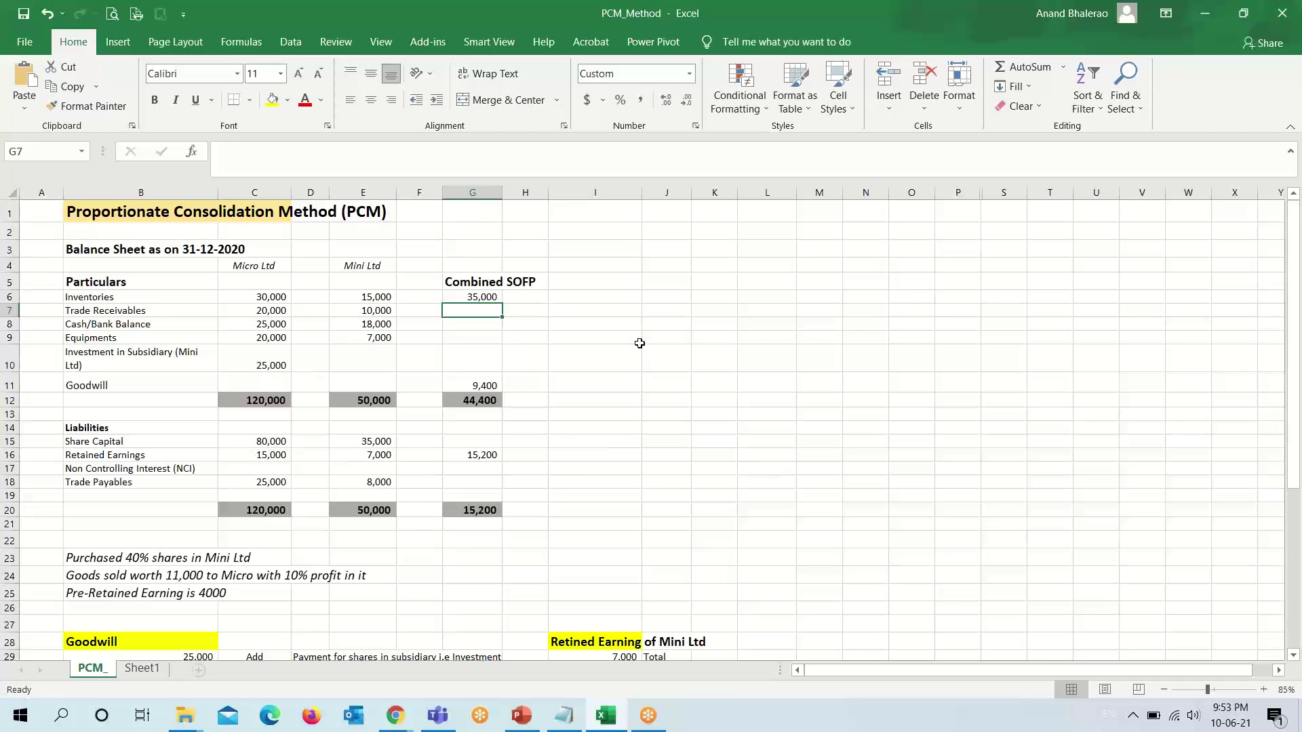
Enter =C7+(E7*.40) in G7 so combined trade receivables show 24,000.
{"action": "type", "text": "="}
{"action": "key", "text": "Left"}
{"action": "key", "text": "Left"}
{"action": "key", "text": "Left"}
{"action": "key", "text": "Left"}
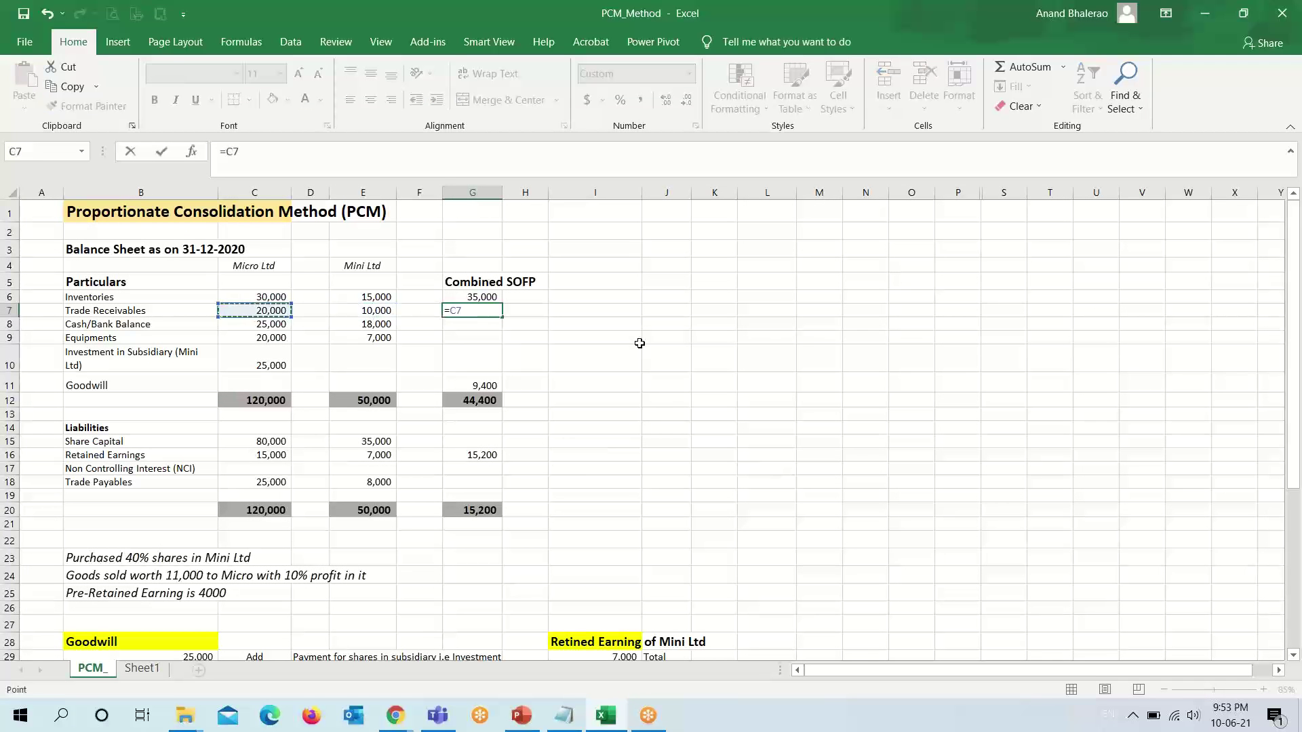
{"action": "type", "text": "+("}
{"action": "key", "text": "Left"}
{"action": "key", "text": "Left"}
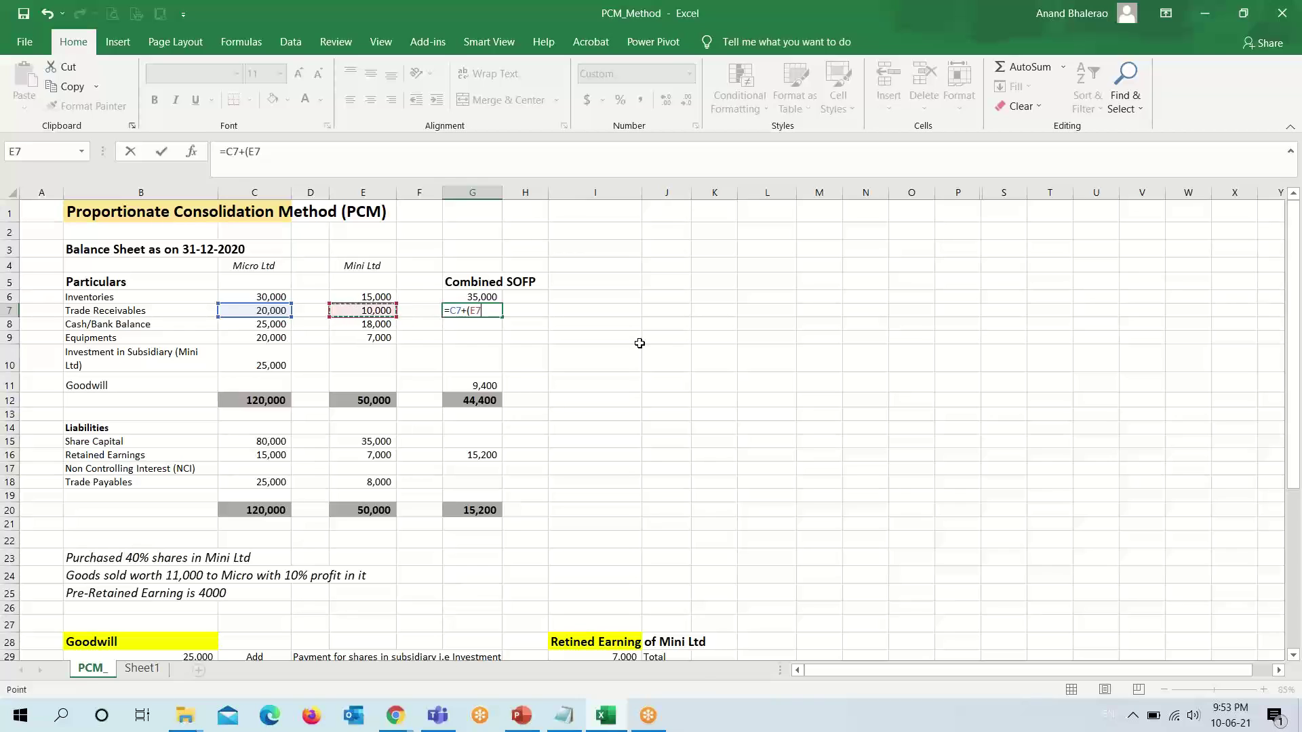
{"action": "type", "text": "*"}
{"action": "key", "text": "Return"}
{"action": "key", "text": "Up"}
{"action": "key", "text": "F2"}
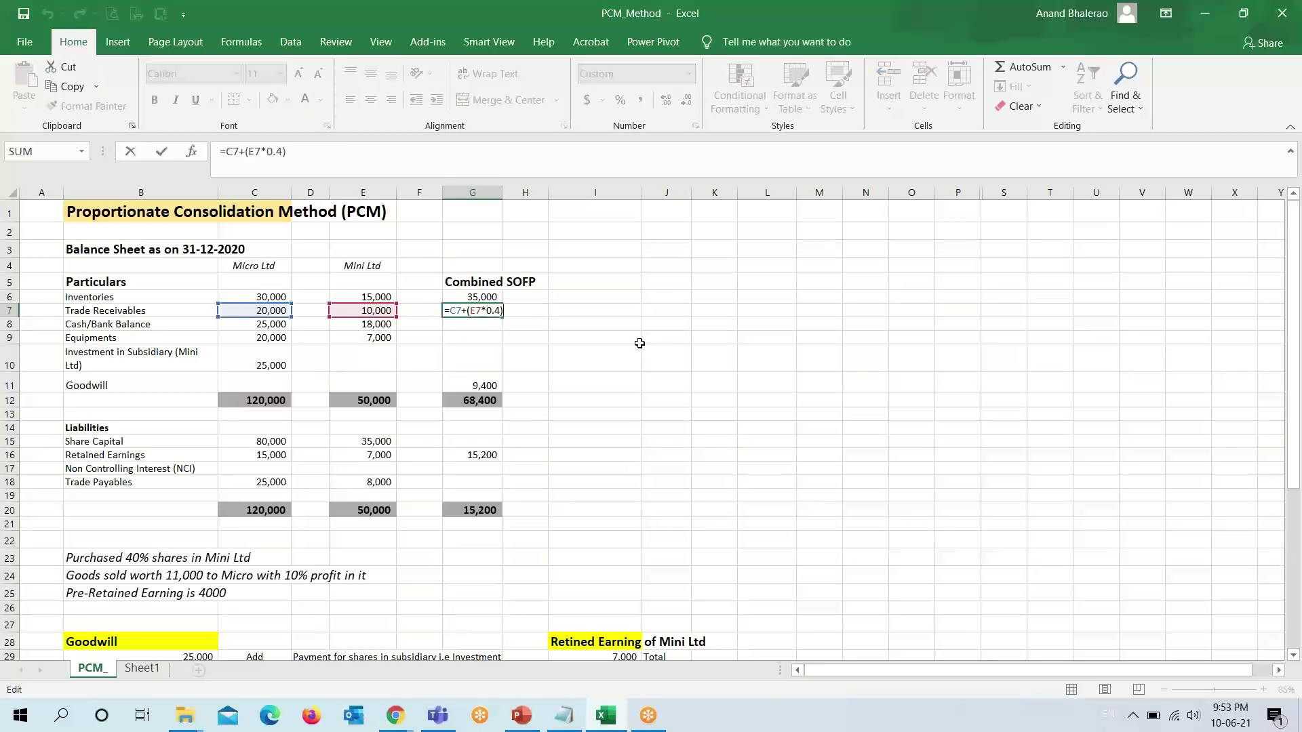
{"action": "key", "text": "Escape"}
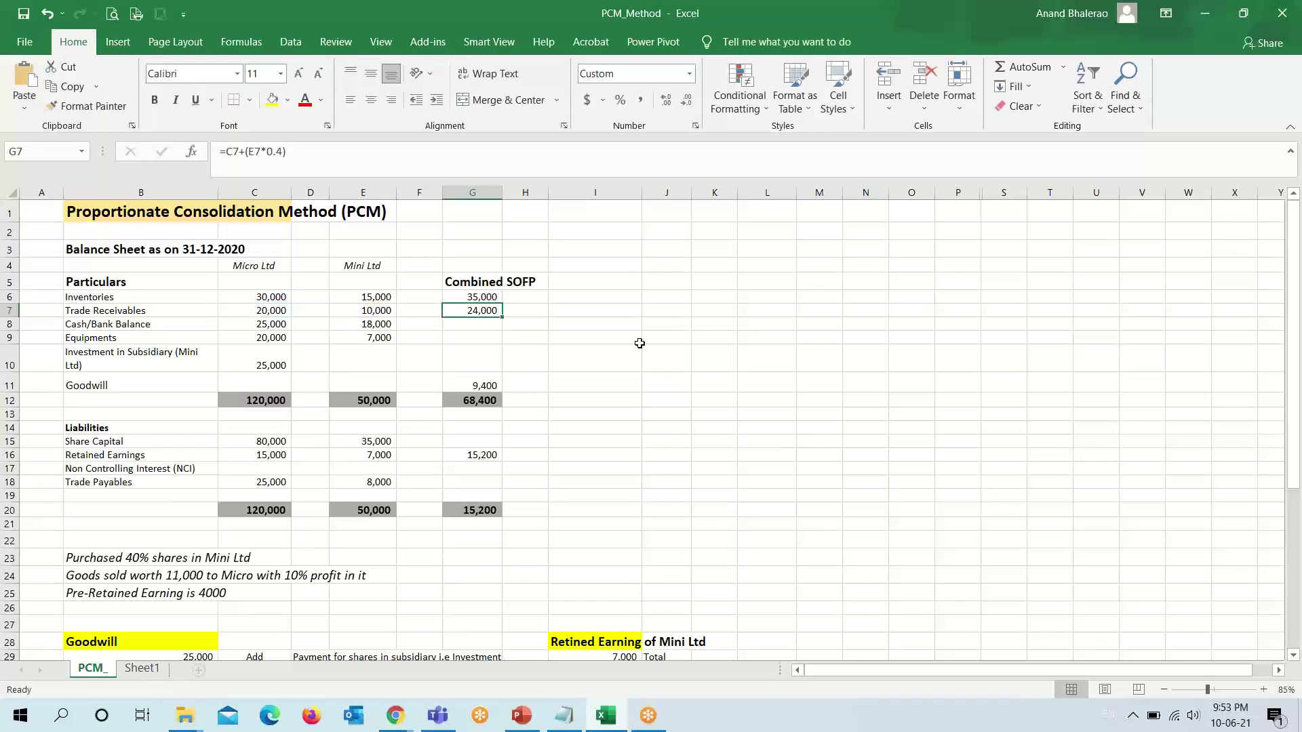
Copy the G7 formula into G8 and G9 for cash/bank balance and equipments.
{"action": "key", "text": "ctrl+c"}
{"action": "key", "text": "Down"}
{"action": "key", "text": "ctrl+v"}
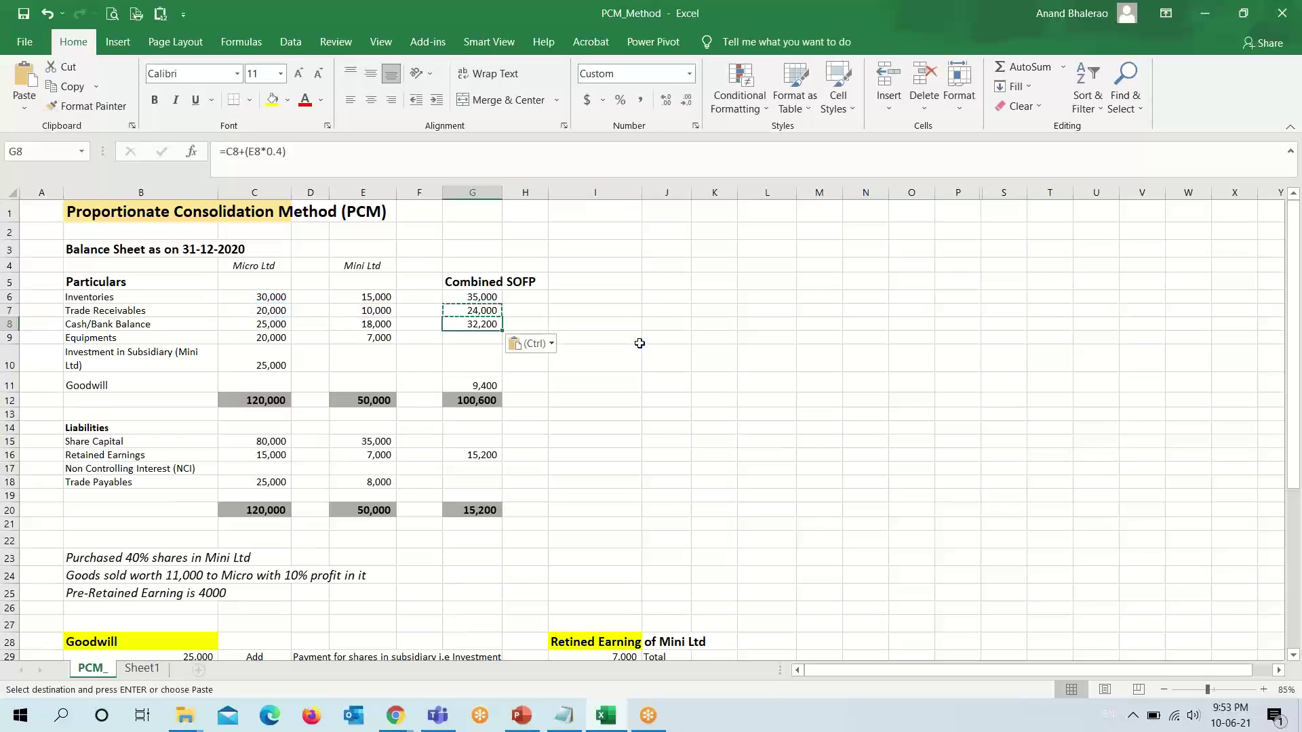
{"action": "key", "text": "Down"}
{"action": "key", "text": "ctrl+v"}
{"action": "key", "text": "Down"}
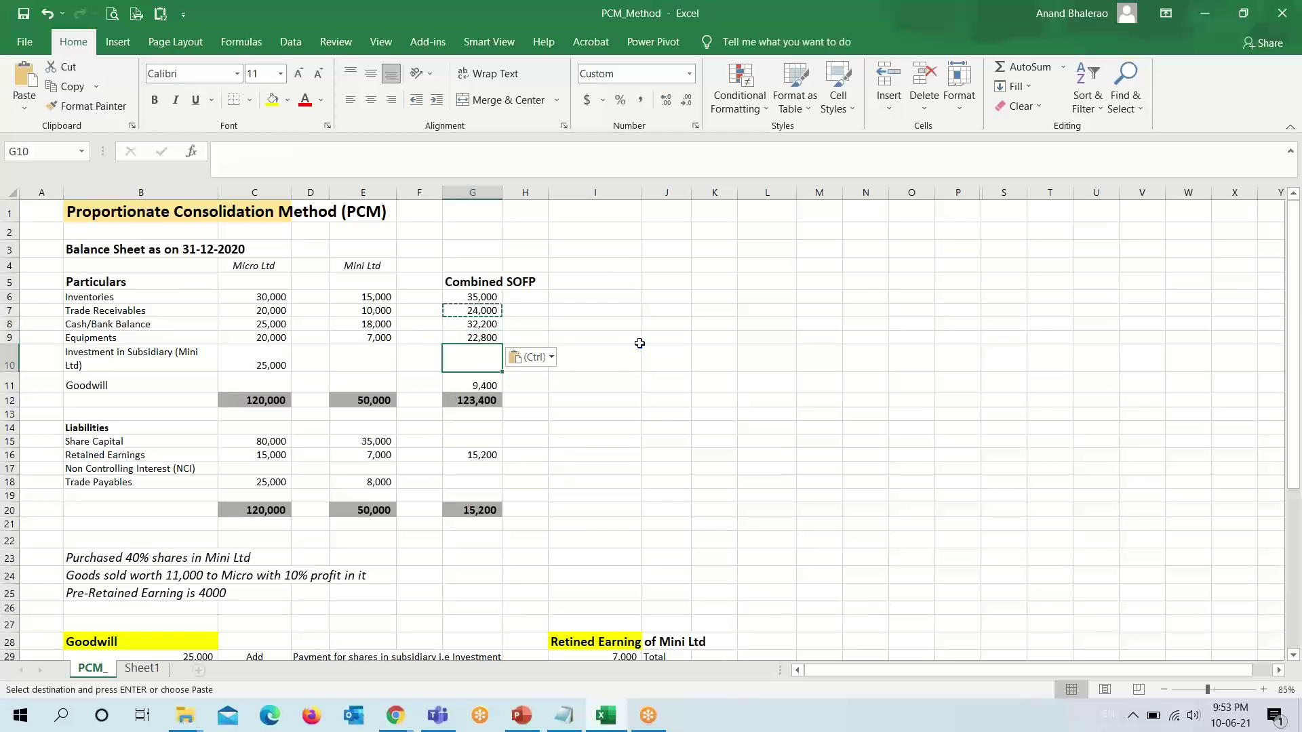
{"action": "key", "text": "Right"}
Add an 'ignore' note beside the investment and a 'working' note beside Goodwill.
{"action": "type", "text": "ign"}
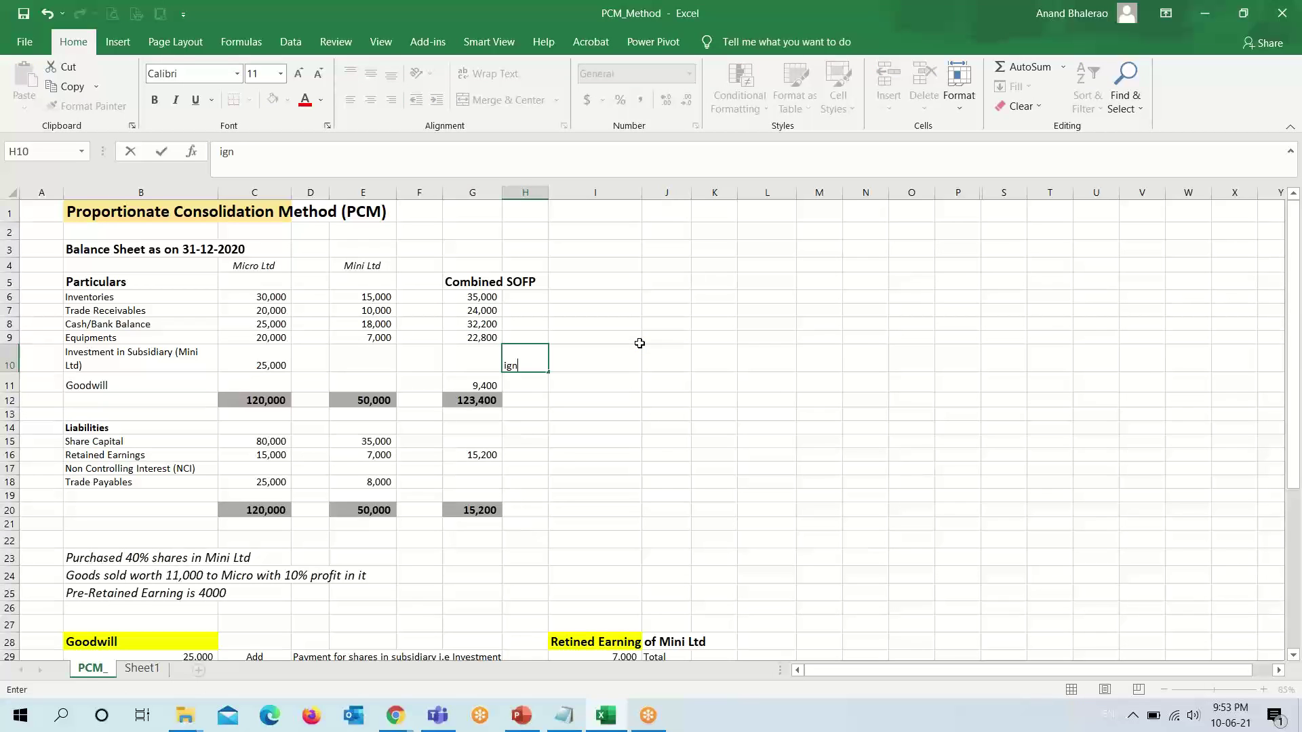
{"action": "type", "text": "ore"}
{"action": "key", "text": "Return"}
{"action": "type", "text": "working"}
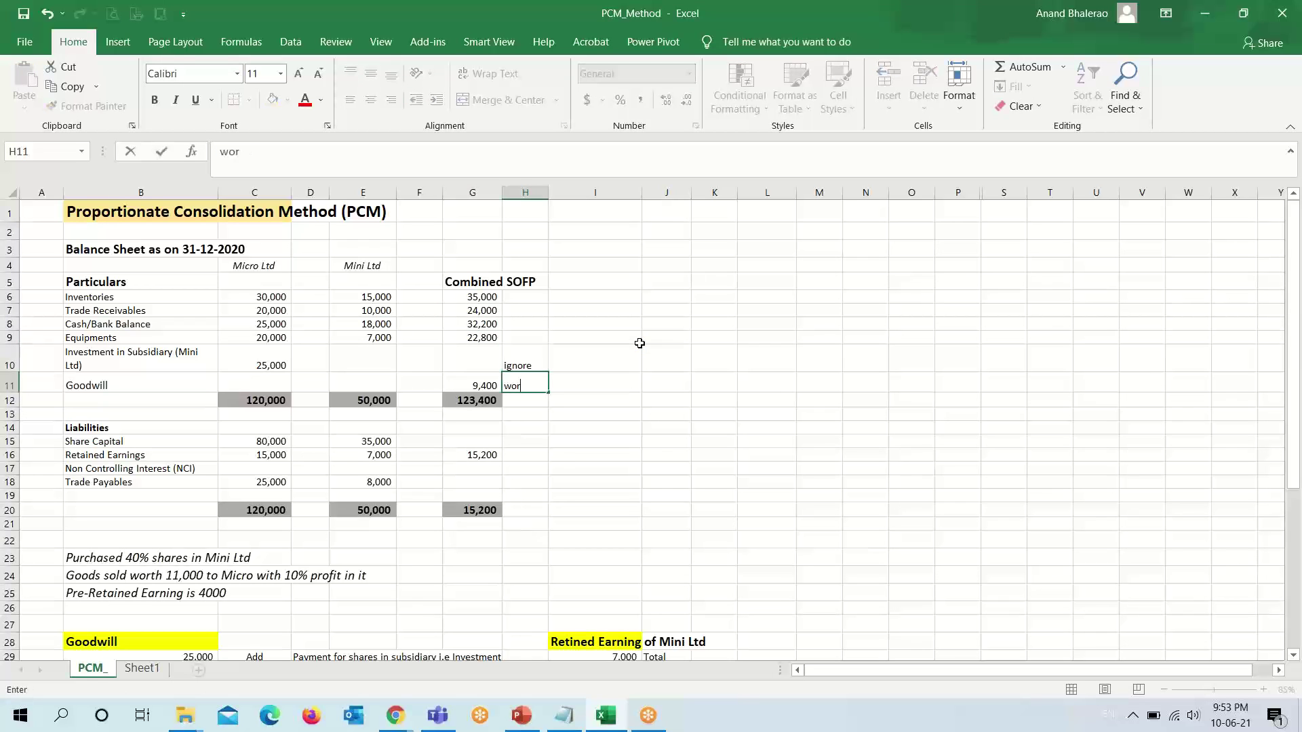
{"action": "key", "text": "Return"}
Set combined Share Capital in G15 to =C15, giving 80,000.
{"action": "key", "text": "Down"}
{"action": "key", "text": "Down"}
{"action": "key", "text": "Down"}
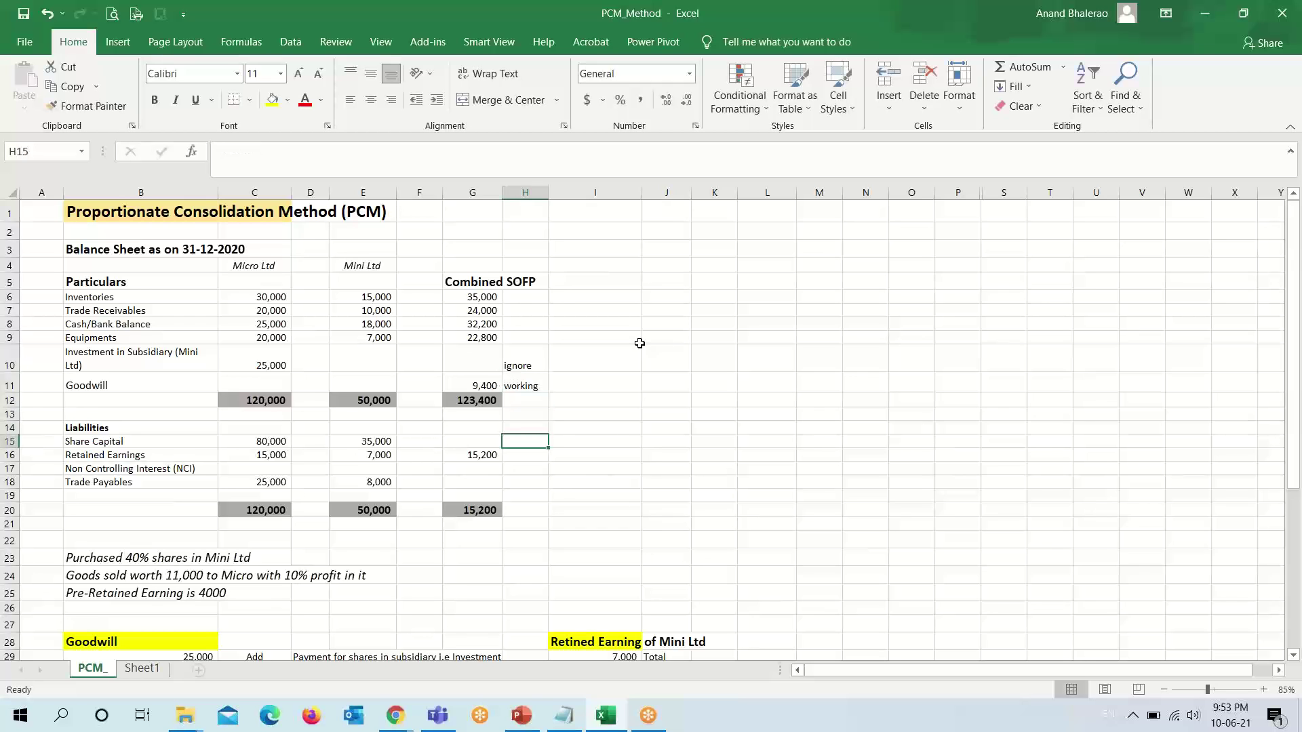
{"action": "key", "text": "Left"}
{"action": "type", "text": "="}
{"action": "key", "text": "Left"}
{"action": "key", "text": "Left"}
{"action": "key", "text": "Left"}
{"action": "key", "text": "Left"}
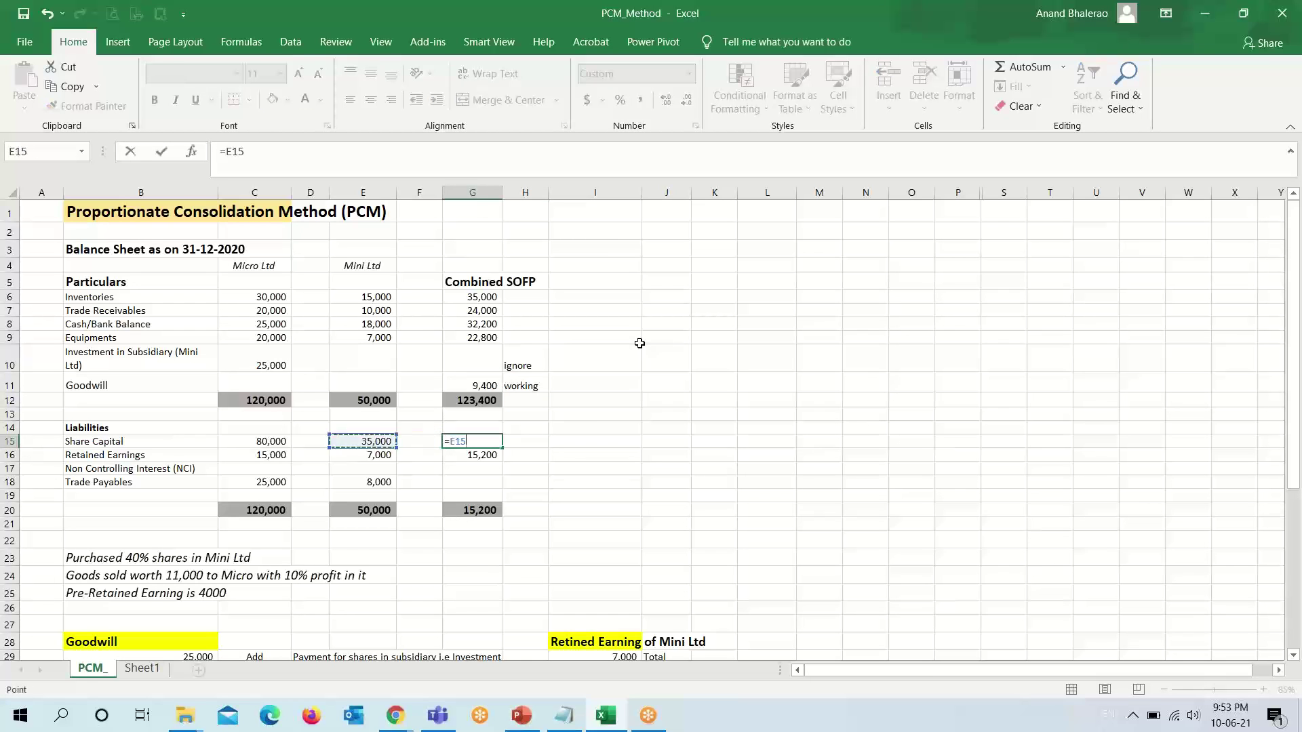
{"action": "key", "text": "Return"}
Add a 'working' note for Retained Earnings and an 'NA' note for NCI.
{"action": "key", "text": "Up"}
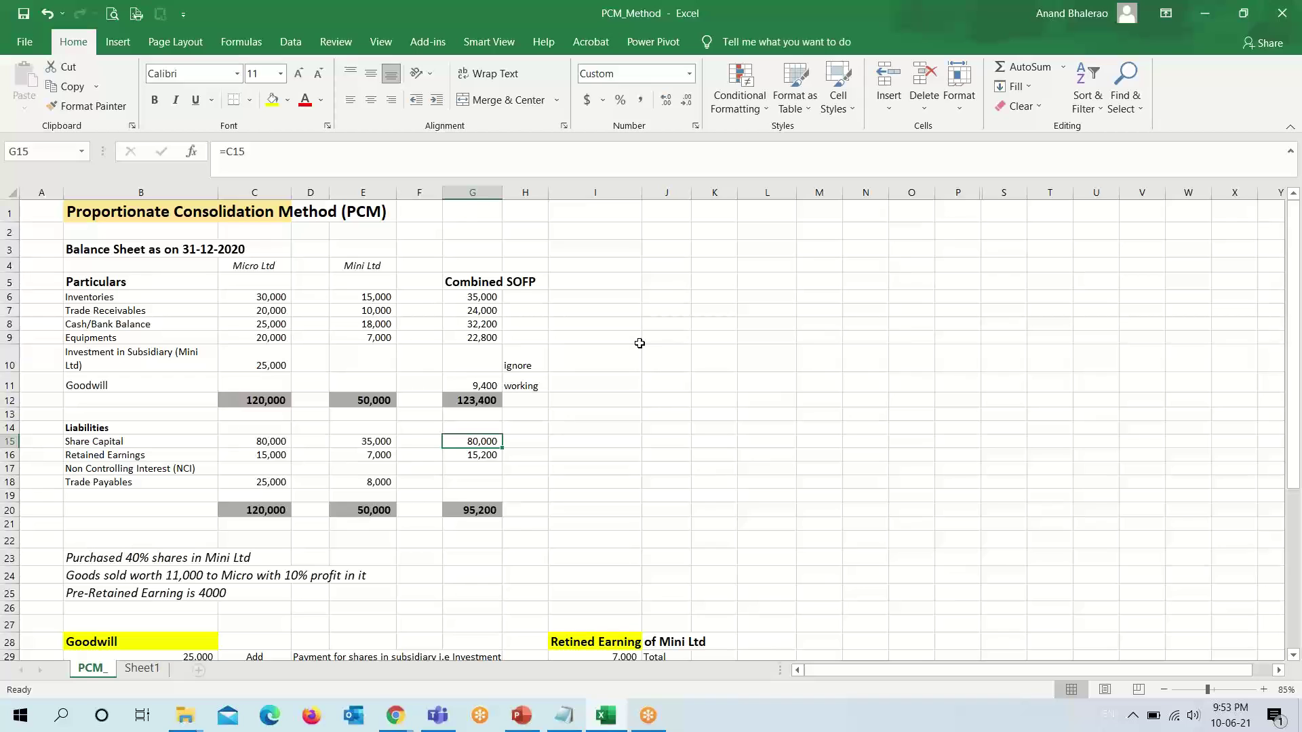
{"action": "key", "text": "Right"}
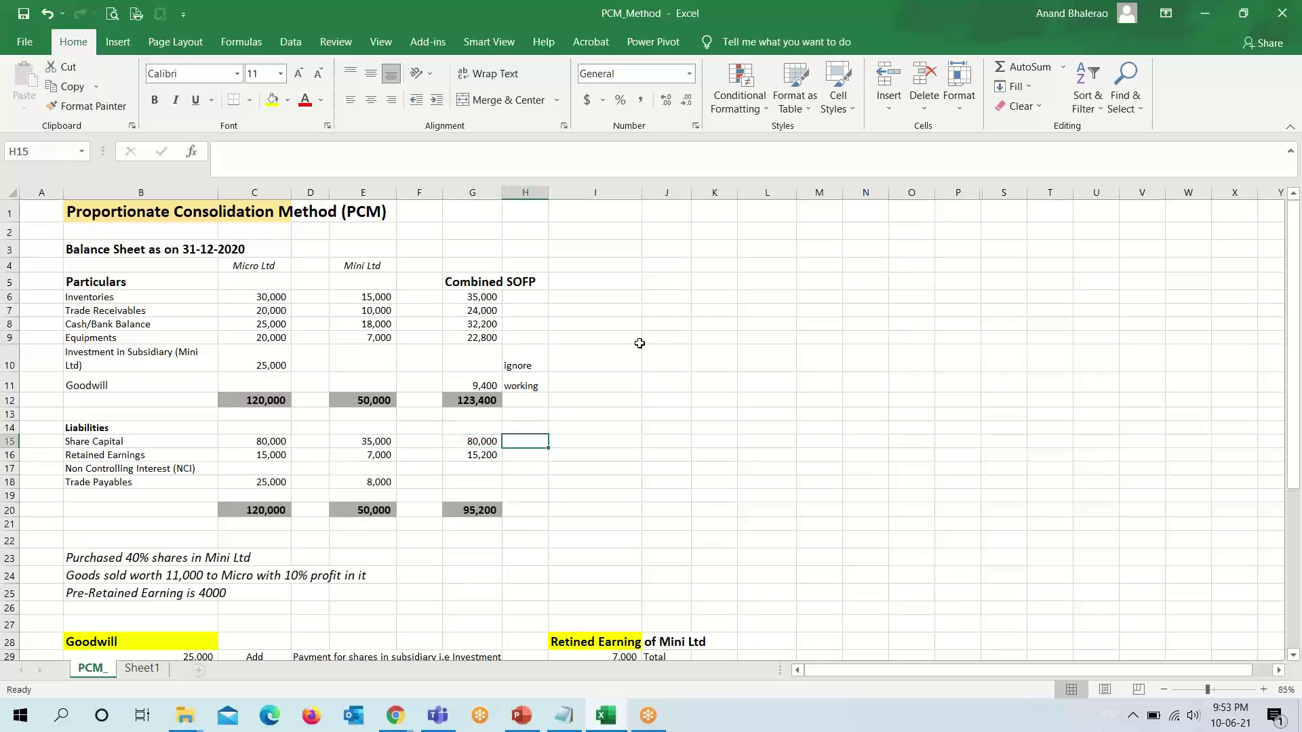
{"action": "key", "text": "Down"}
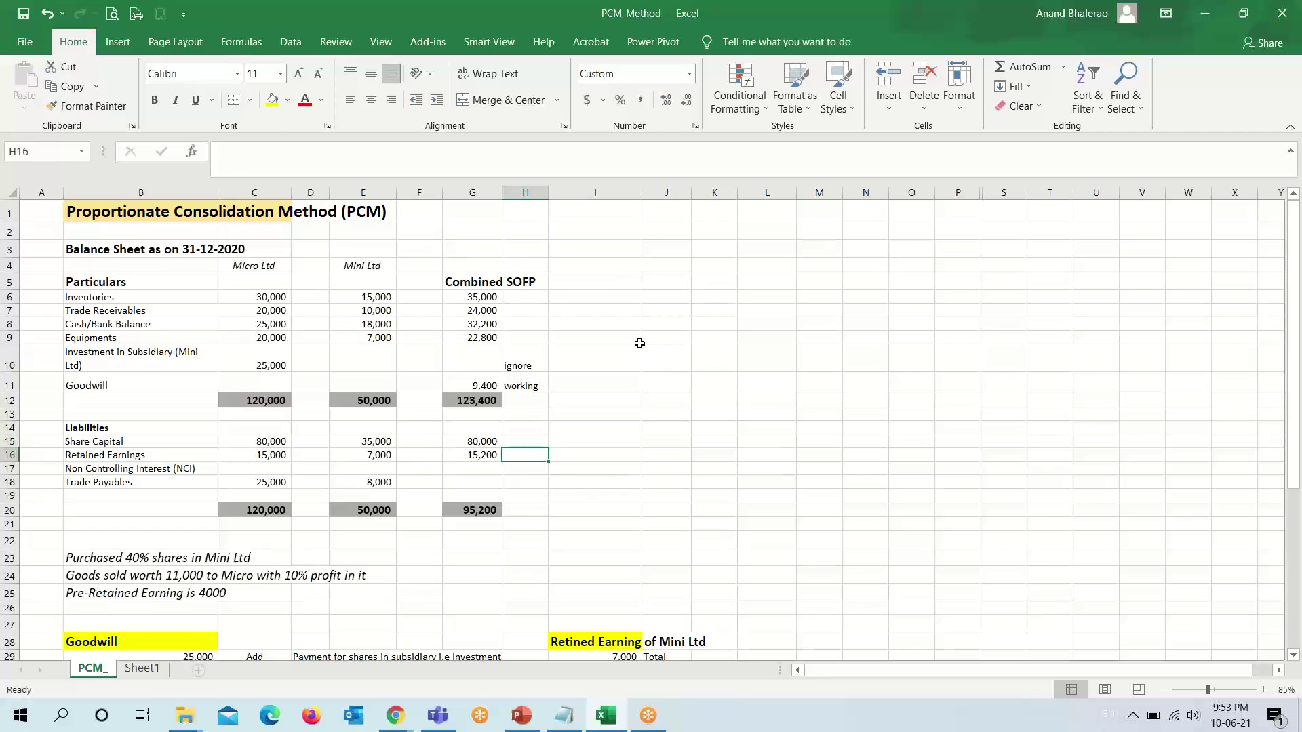
{"action": "type", "text": "working"}
{"action": "key", "text": "Return"}
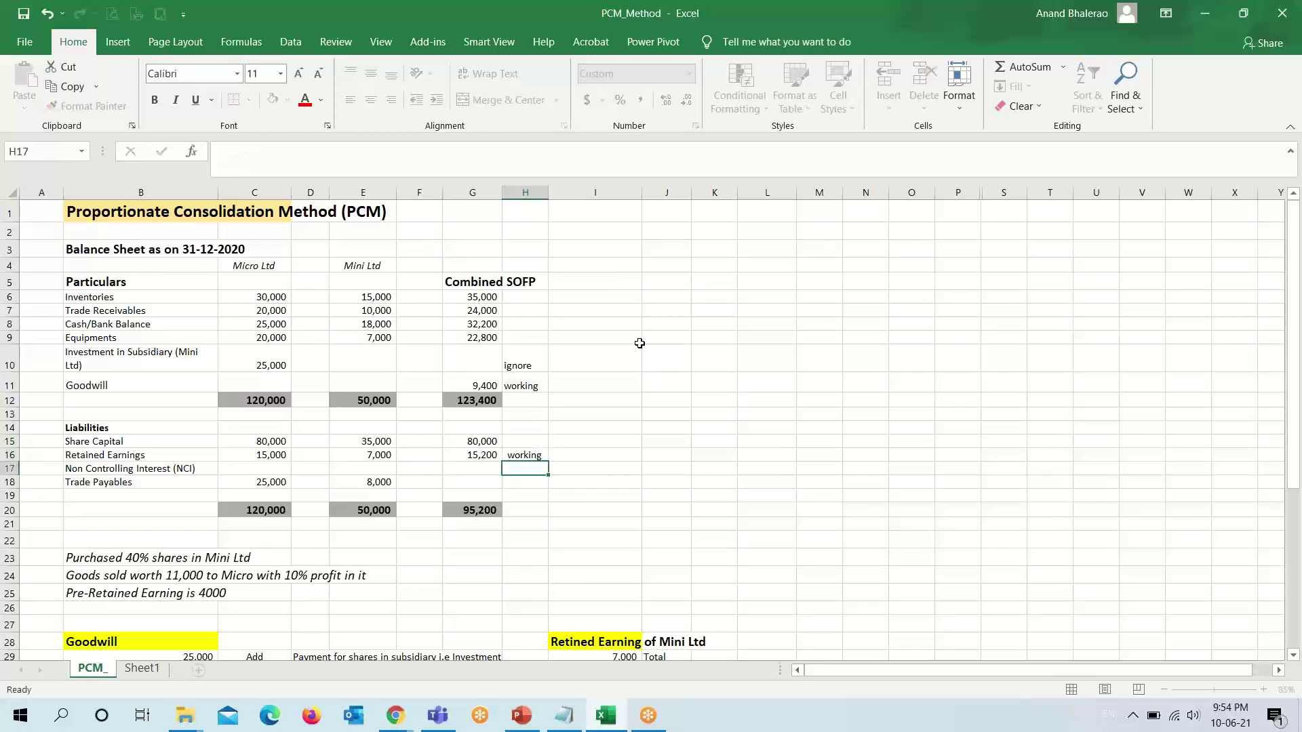
{"action": "type", "text": "n"}
{"action": "key", "text": "Escape"}
{"action": "type", "text": "NA"}
{"action": "key", "text": "Return"}
Copy the Equipments formula from G9 into G18 so Trade Payables shows 28,200.
{"action": "key", "text": "Left"}
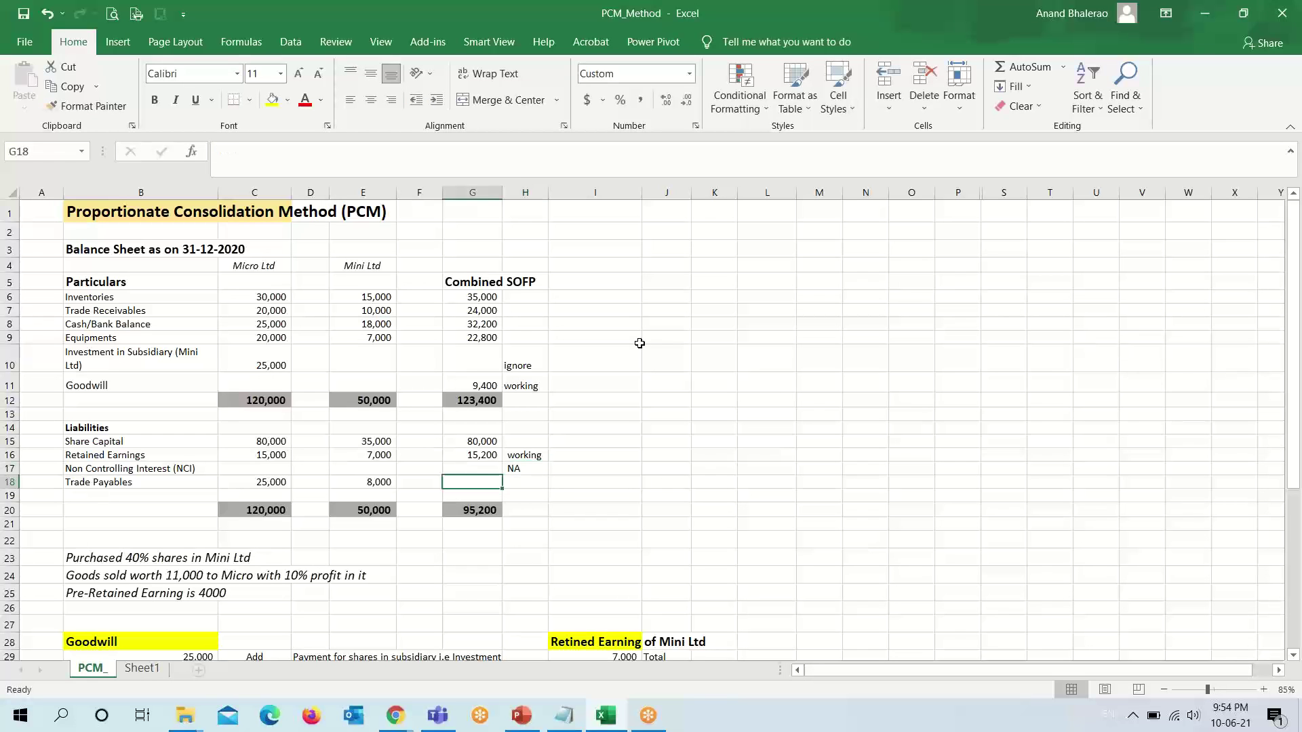
{"action": "key", "text": "Up"}
{"action": "key", "text": "Up"}
{"action": "key", "text": "Up"}
{"action": "key", "text": "Up"}
{"action": "key", "text": "Up"}
{"action": "key", "text": "Up"}
{"action": "key", "text": "Up"}
{"action": "key", "text": "Up"}
{"action": "key", "text": "Up"}
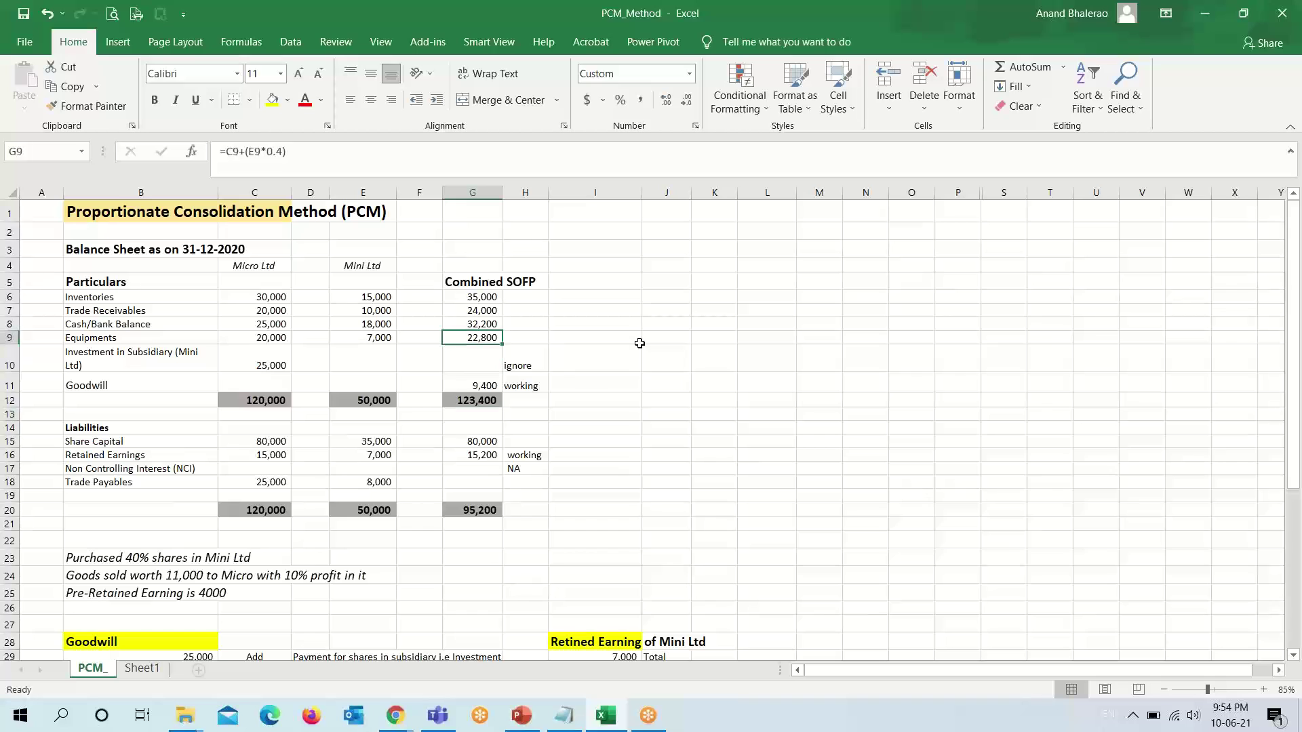
{"action": "key", "text": "ctrl+c"}
{"action": "key", "text": "Down"}
{"action": "key", "text": "Down"}
{"action": "key", "text": "Down"}
{"action": "key", "text": "Down"}
{"action": "key", "text": "Down"}
{"action": "key", "text": "Down"}
{"action": "key", "text": "Down"}
{"action": "key", "text": "Down"}
{"action": "key", "text": "Down"}
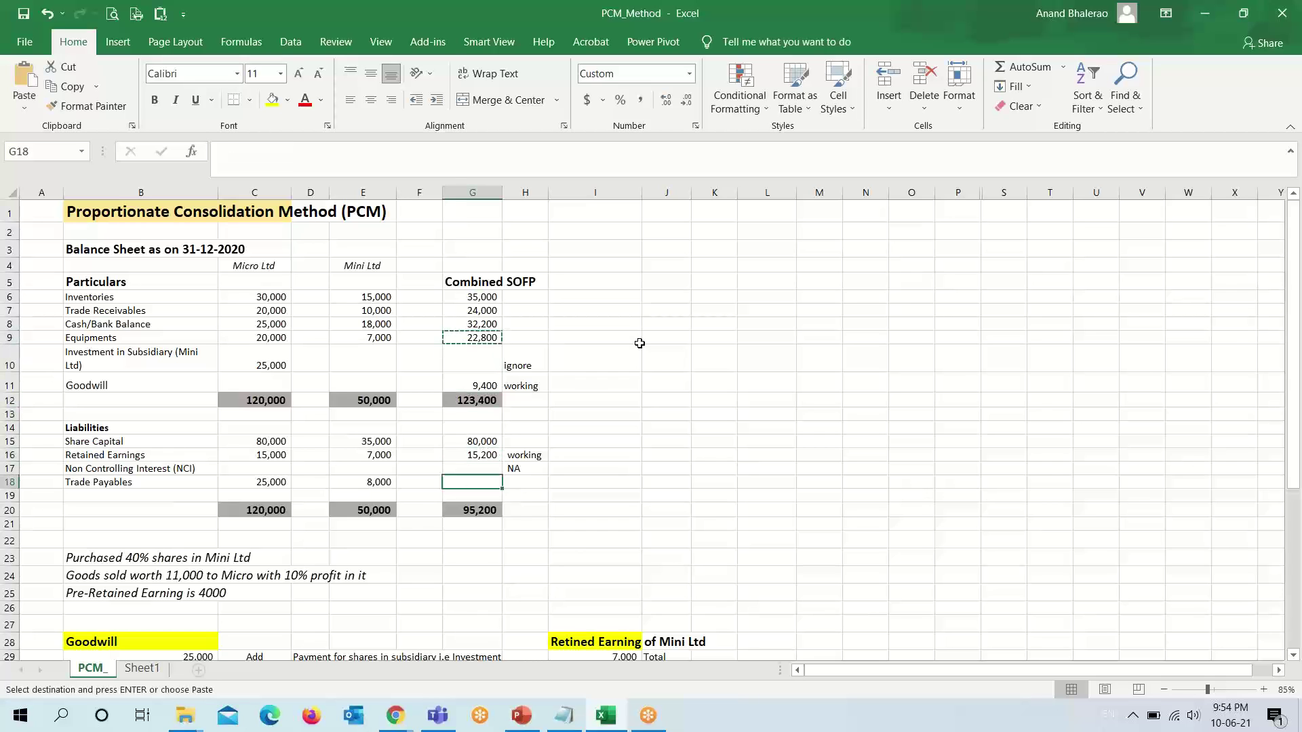
{"action": "key", "text": "Return"}
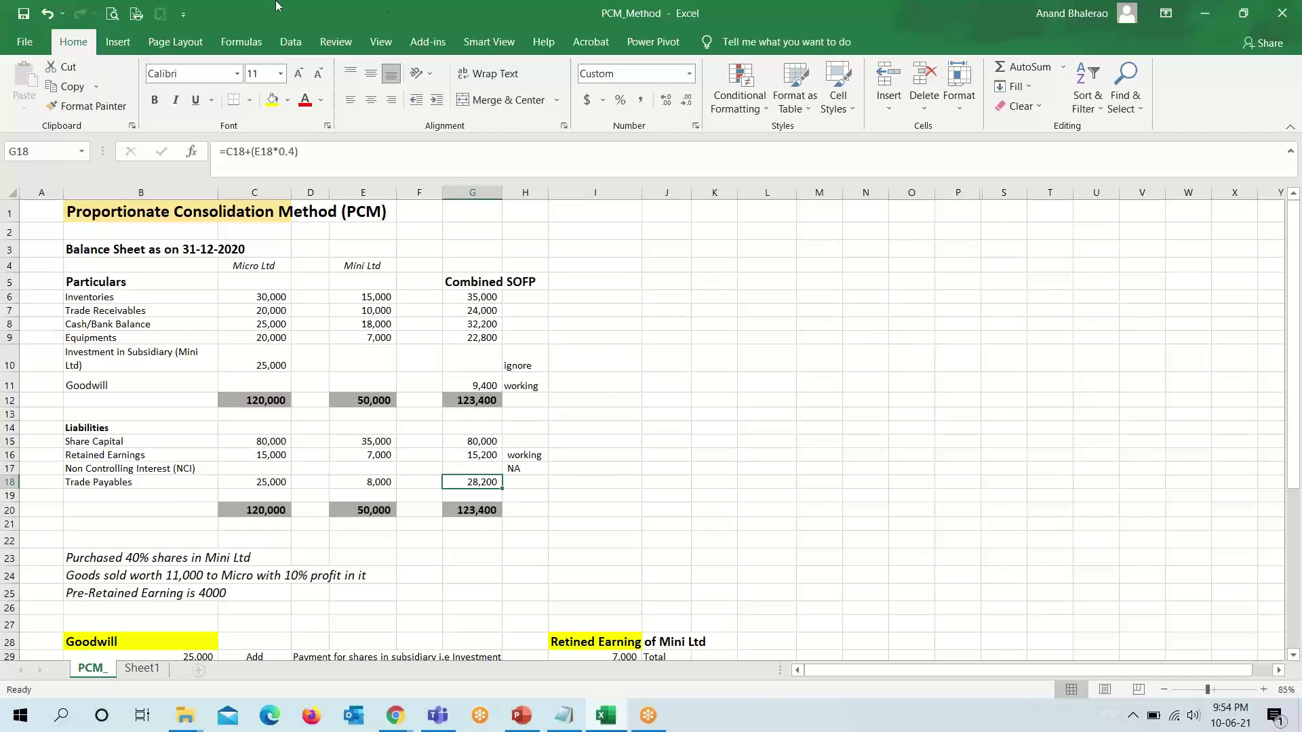
{"action": "key", "text": "F2"}
{"action": "key", "text": "Escape"}
{"action": "left_click", "coordinate": [372, 482]}
{"action": "left_click", "coordinate": [464, 482]}
{"action": "key", "text": "F2"}
{"action": "key", "text": "Escape"}
{"action": "left_click_drag", "start_coordinate": [474, 299], "coordinate": [475, 384]}
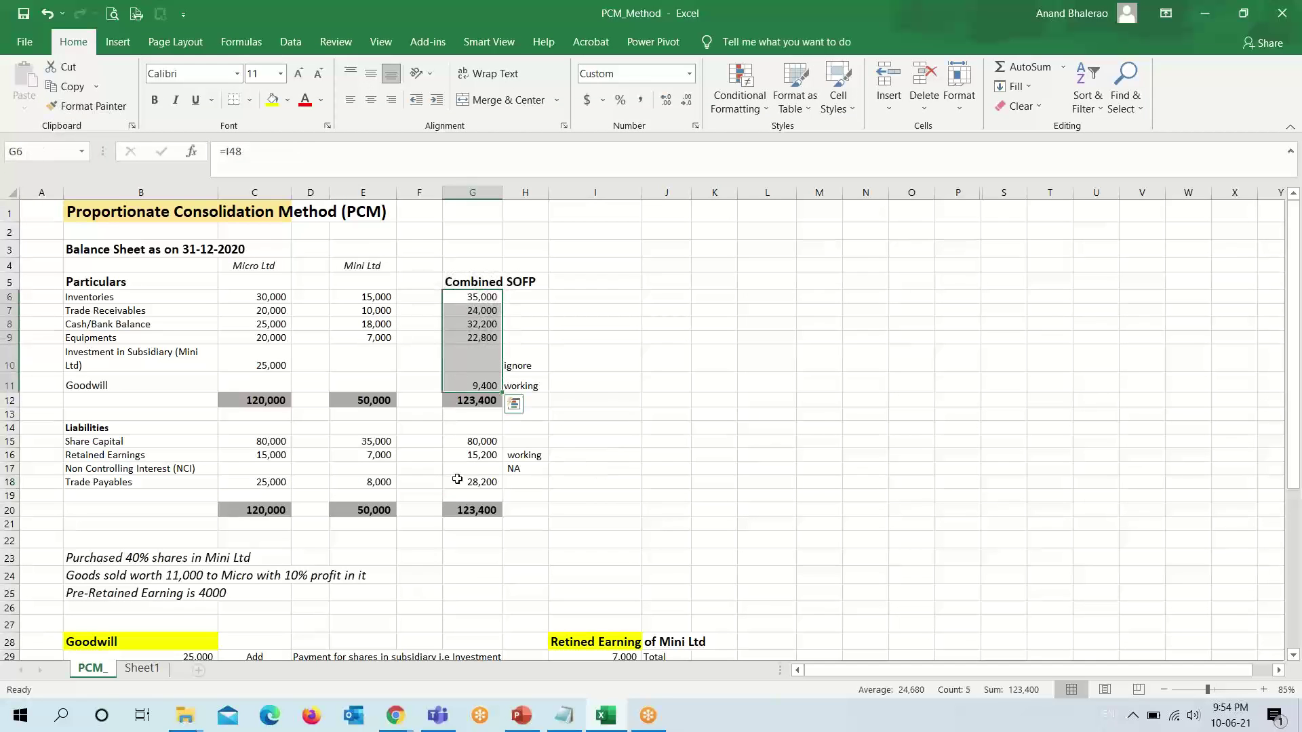
{"action": "left_click_drag", "start_coordinate": [462, 446], "coordinate": [462, 500]}
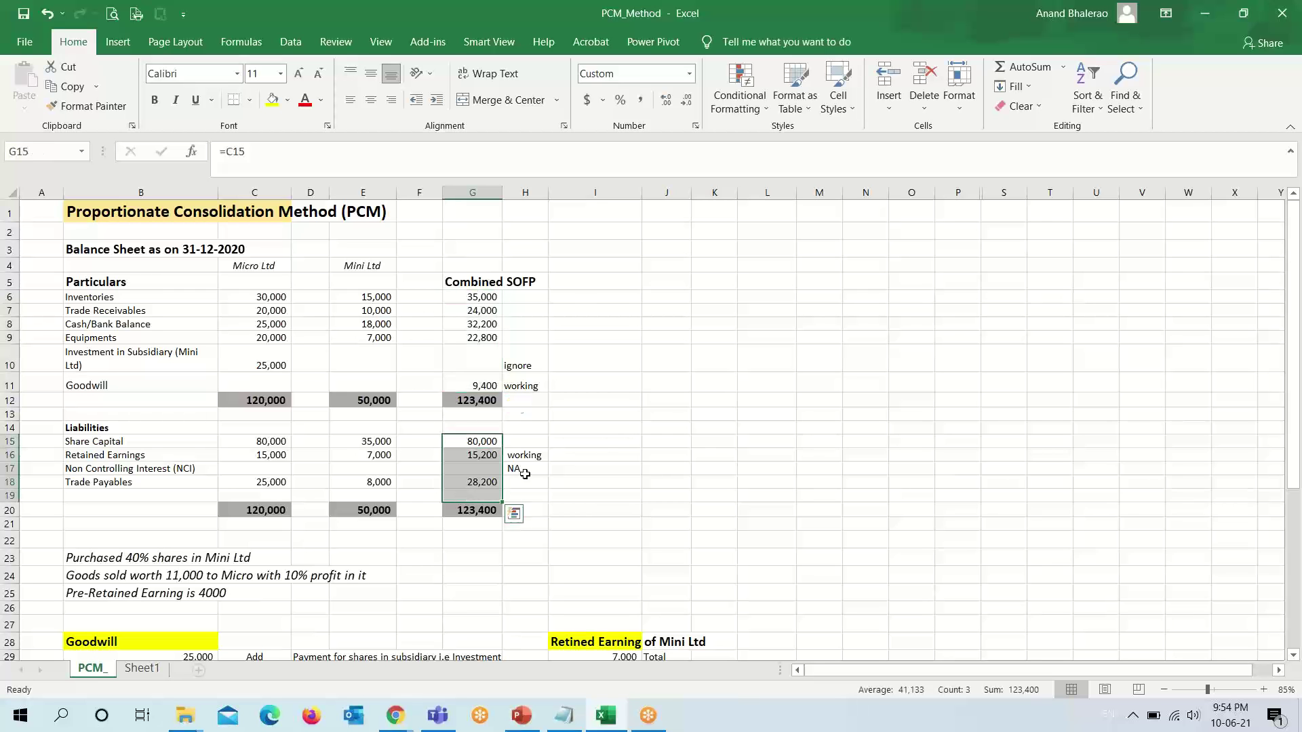
{"action": "scroll", "coordinate": [607, 451], "scroll_direction": "down", "scroll_amount": 6}
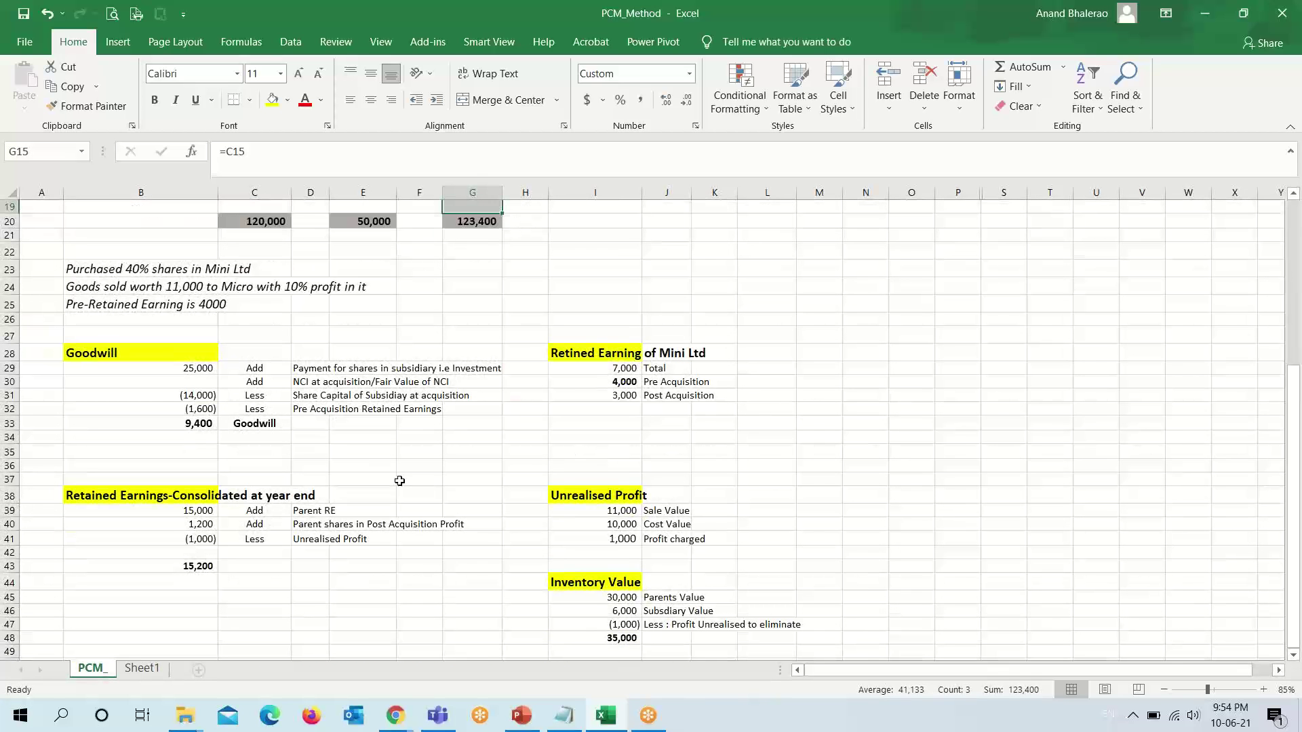
{"action": "scroll", "coordinate": [342, 482], "scroll_direction": "up", "scroll_amount": 6}
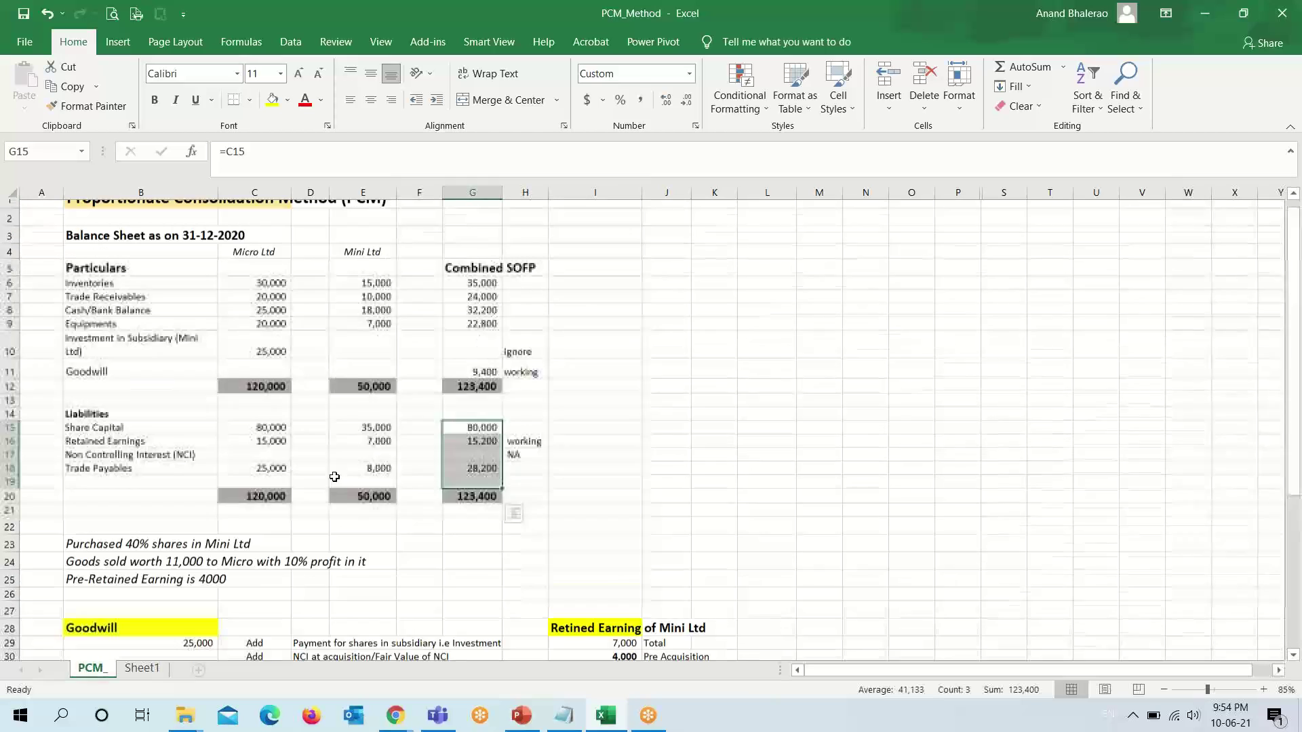
{"action": "left_click_drag", "start_coordinate": [376, 297], "coordinate": [370, 381]}
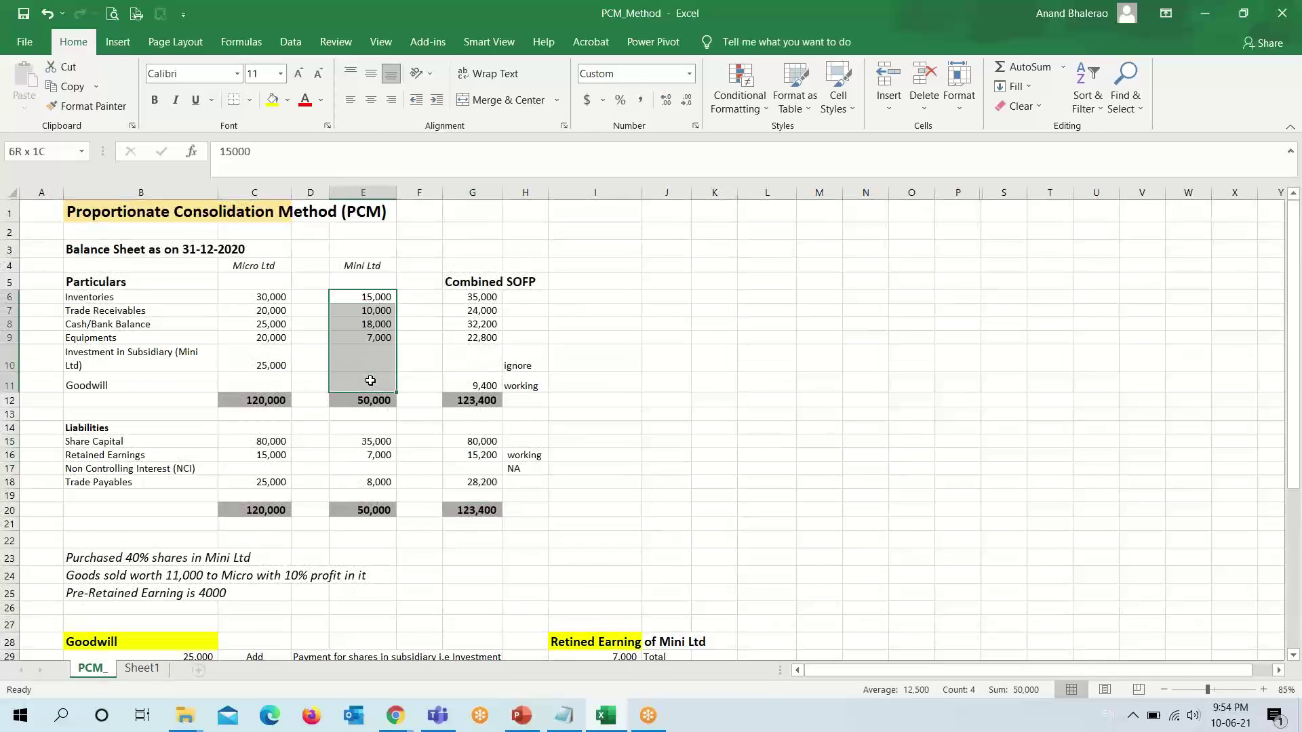
{"action": "left_click", "coordinate": [350, 296]}
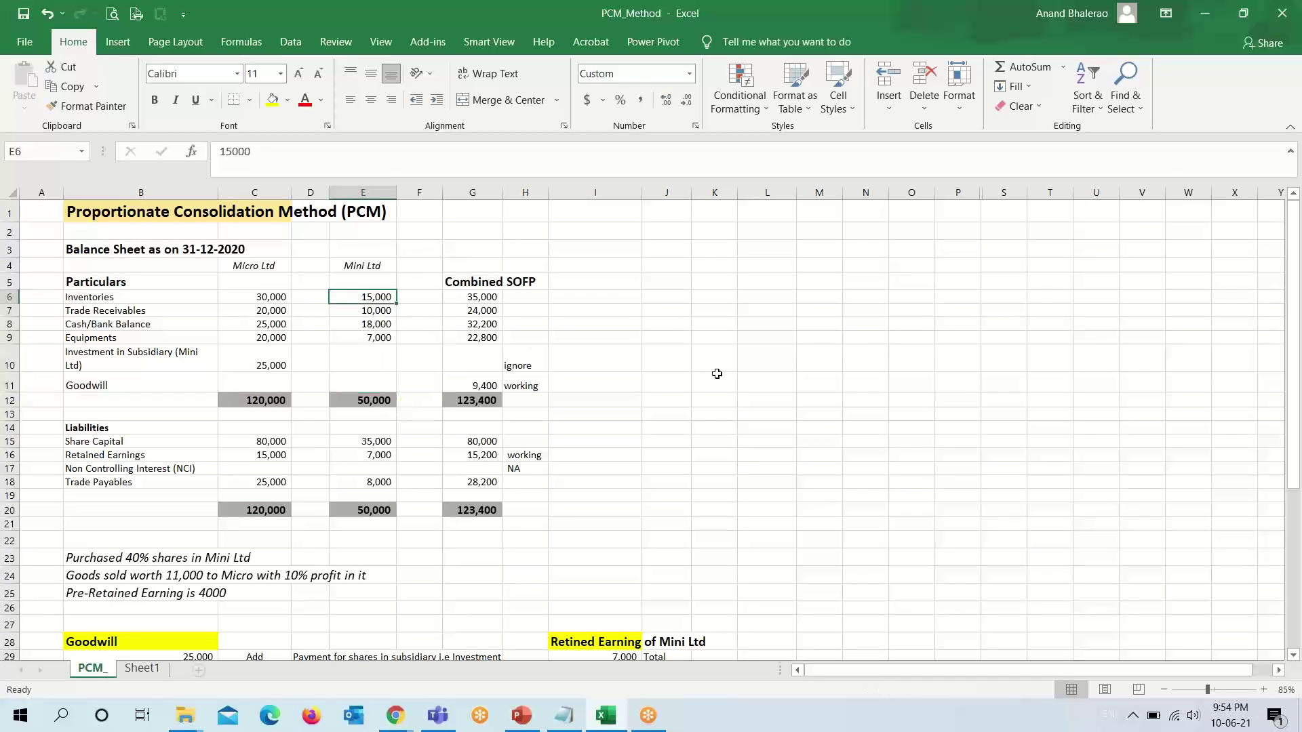
{"action": "left_click", "coordinate": [470, 298]}
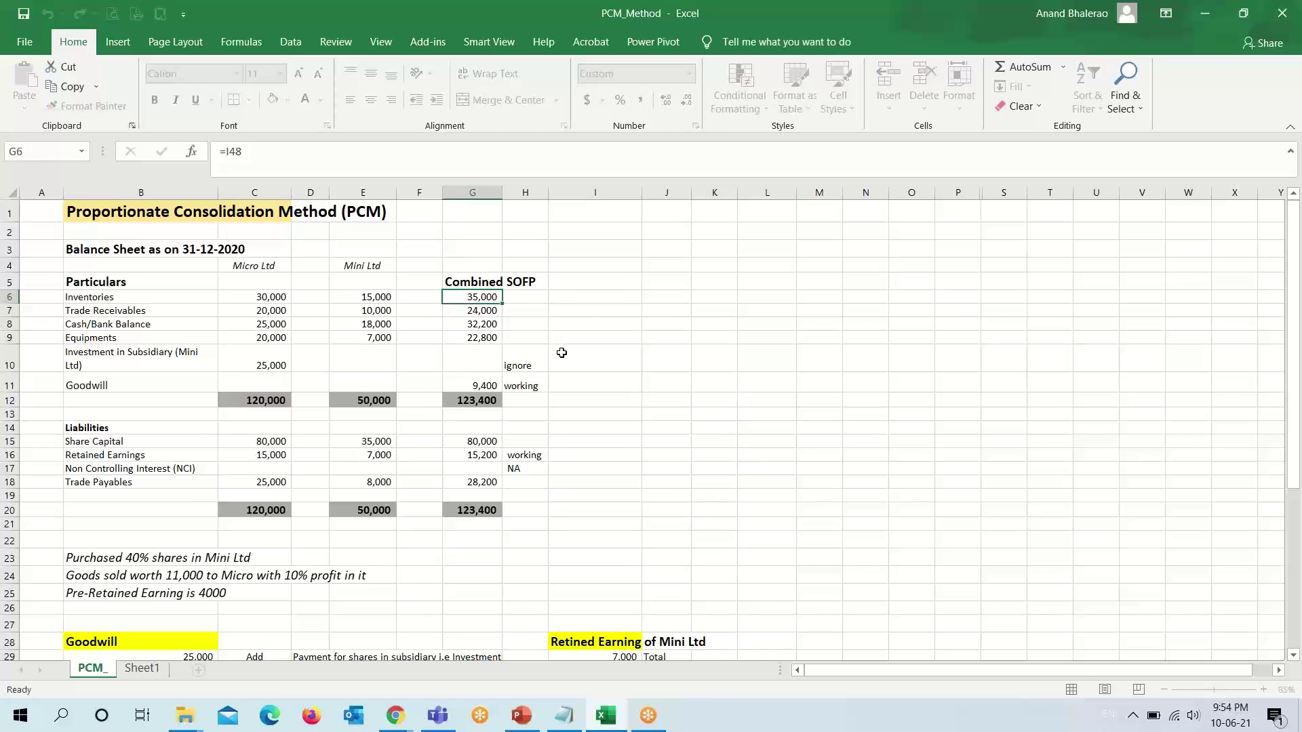
{"action": "scroll", "coordinate": [677, 510], "scroll_direction": "down", "scroll_amount": 3}
{"action": "scroll", "coordinate": [676, 510], "scroll_direction": "down", "scroll_amount": 5}
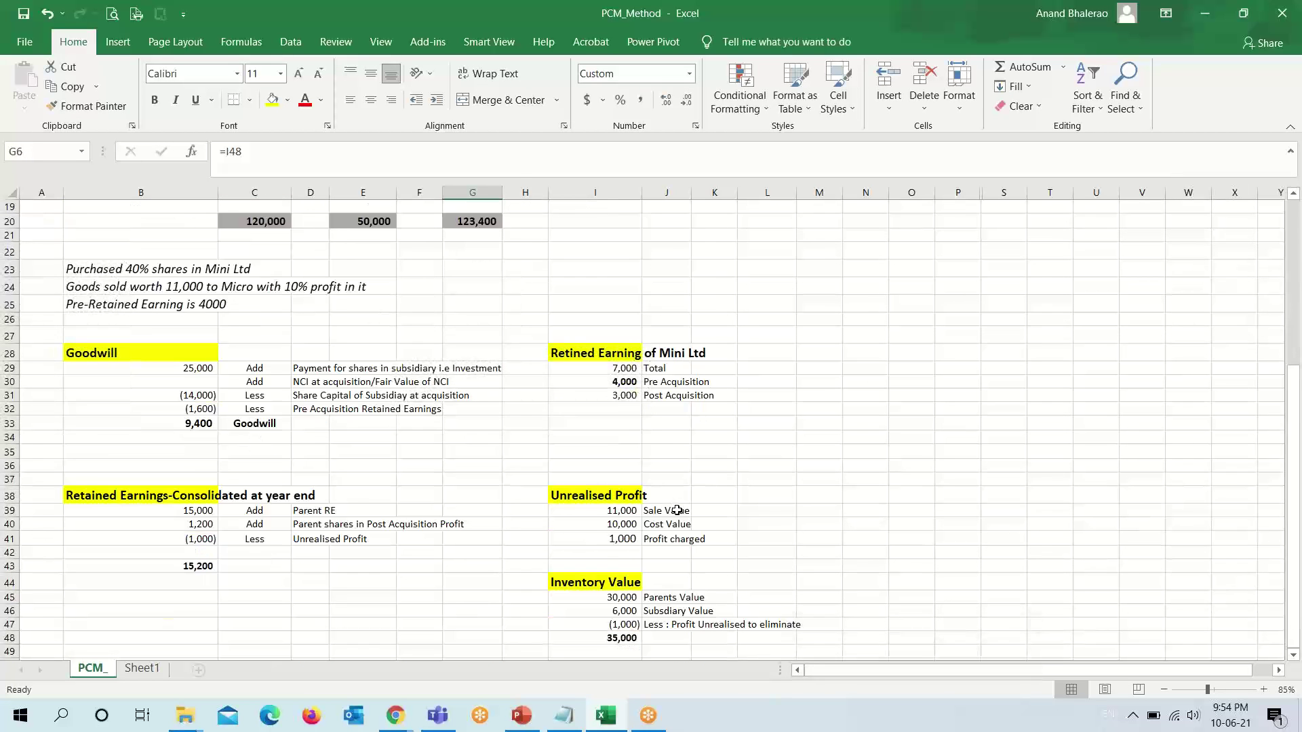
{"action": "left_click", "coordinate": [593, 401]}
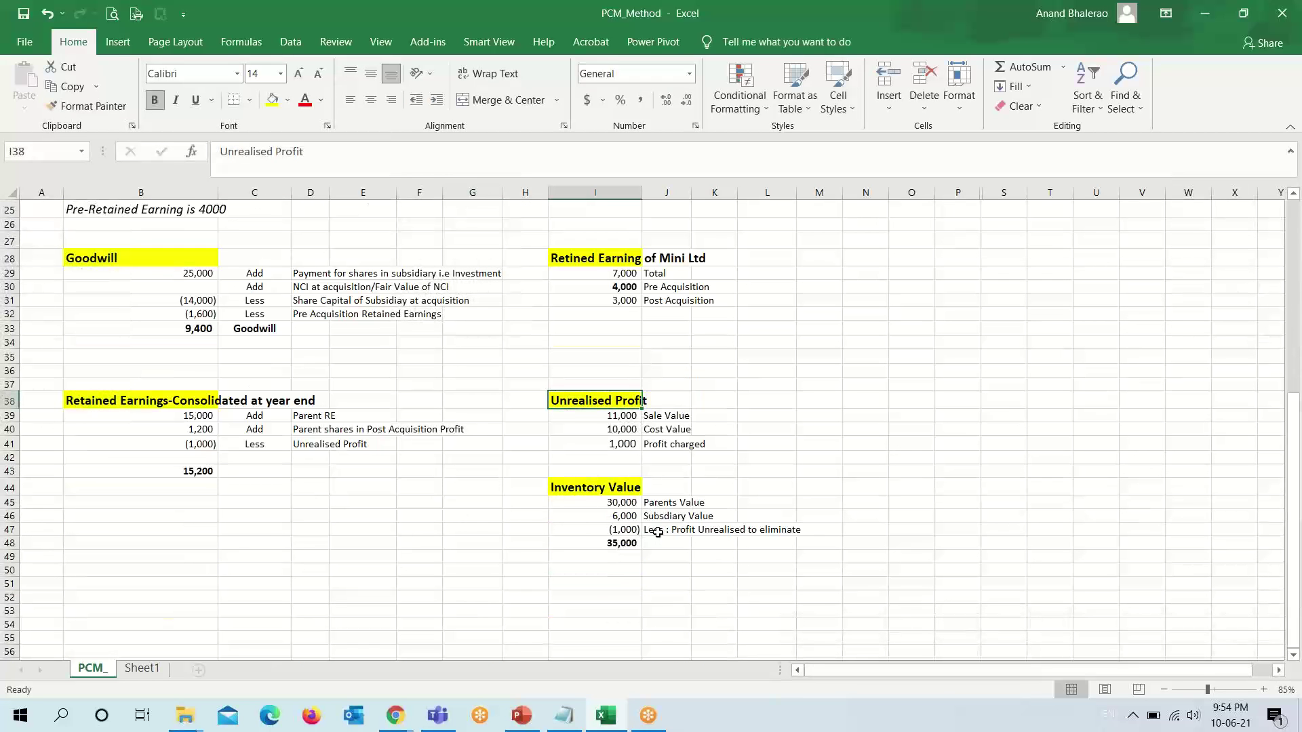
{"action": "left_click", "coordinate": [580, 484]}
{"action": "scroll", "coordinate": [745, 512], "scroll_direction": "up", "scroll_amount": 8}
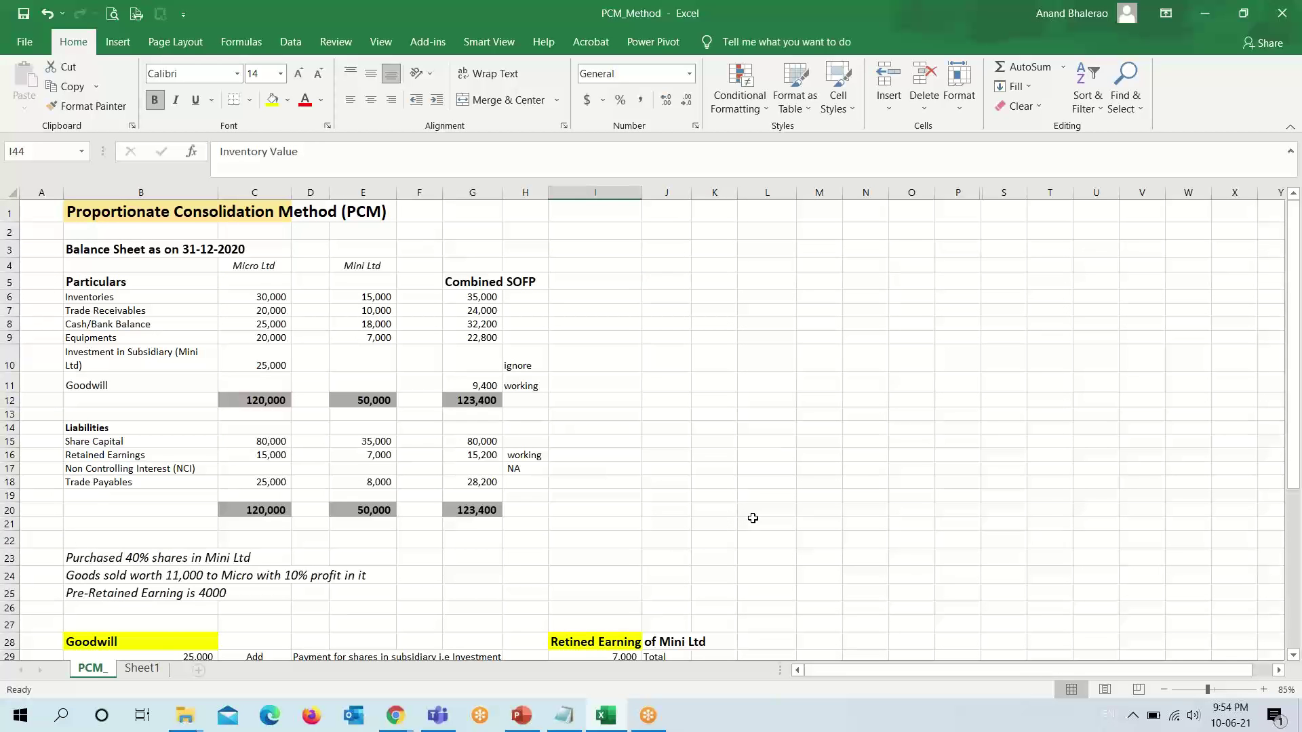
{"action": "scroll", "coordinate": [752, 518], "scroll_direction": "down", "scroll_amount": 6}
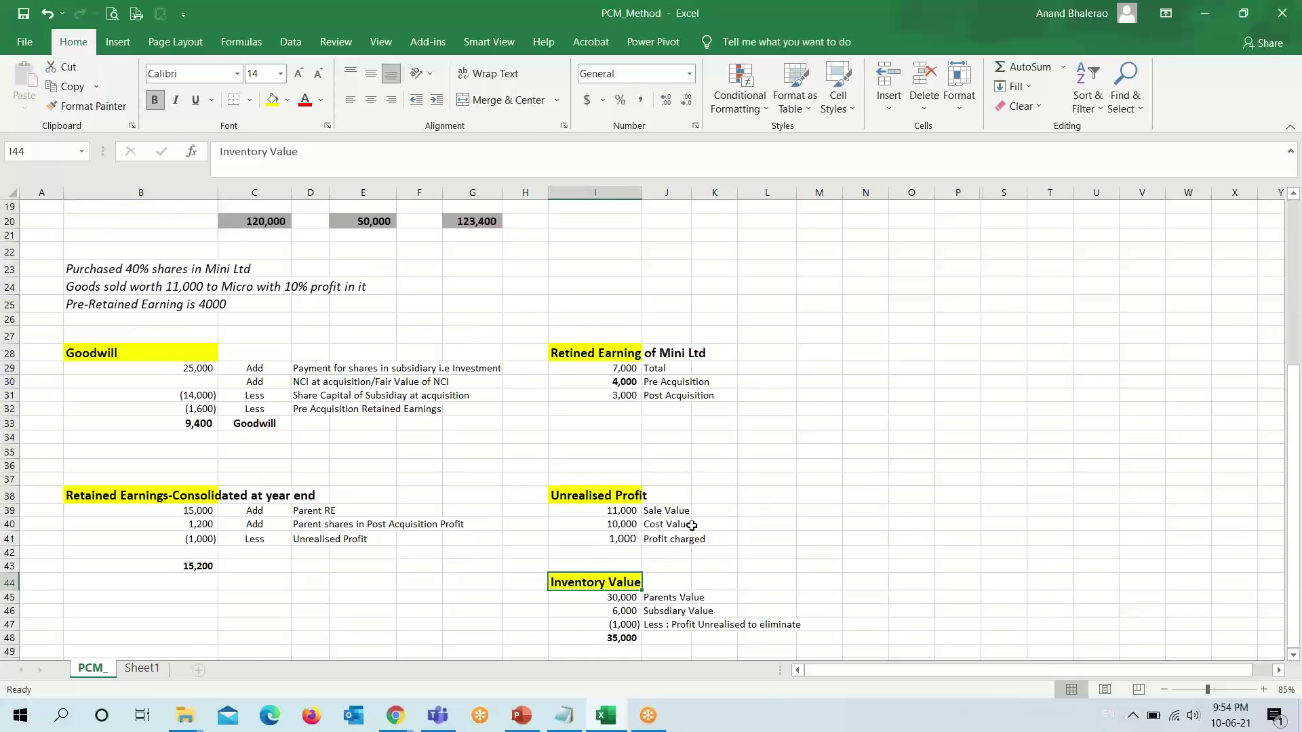
{"action": "scroll", "coordinate": [692, 525], "scroll_direction": "up", "scroll_amount": 6}
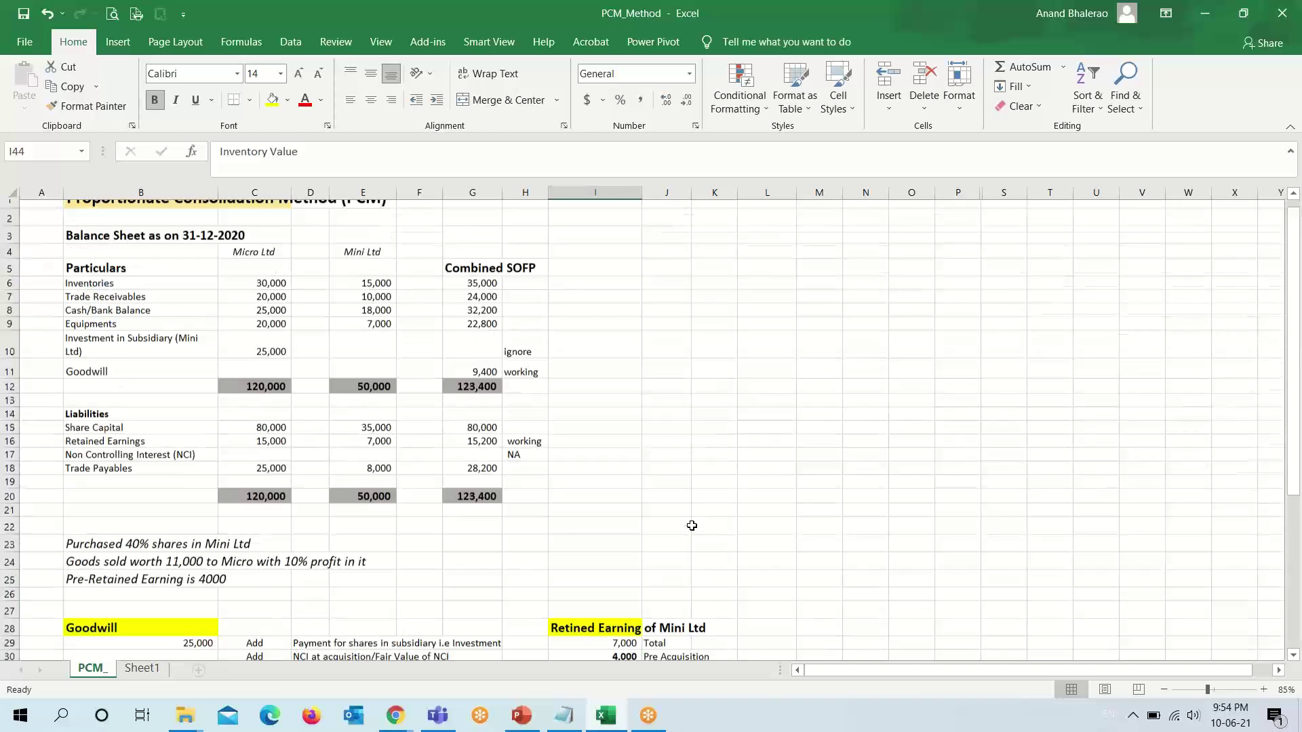